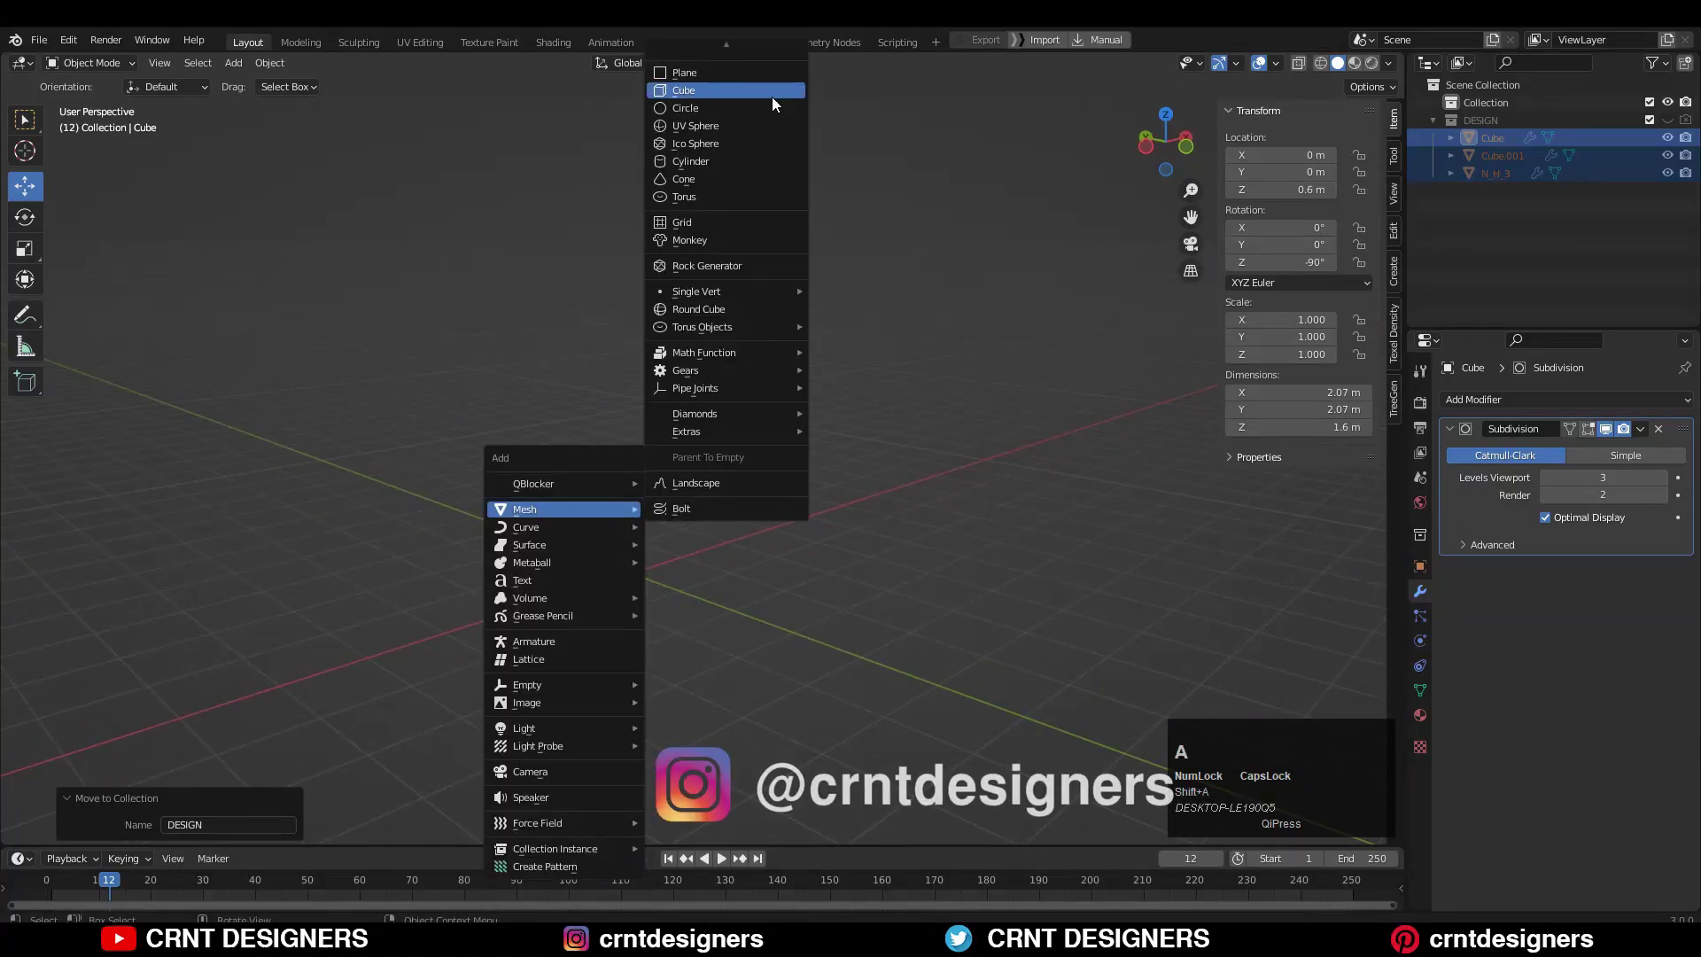
Add a mesh cube at the scene's origin.
left_click(769, 95)
left_click(758, 479)
middle_click_drag(758, 478, 718, 420)
scroll(622, 464, "up", 4)
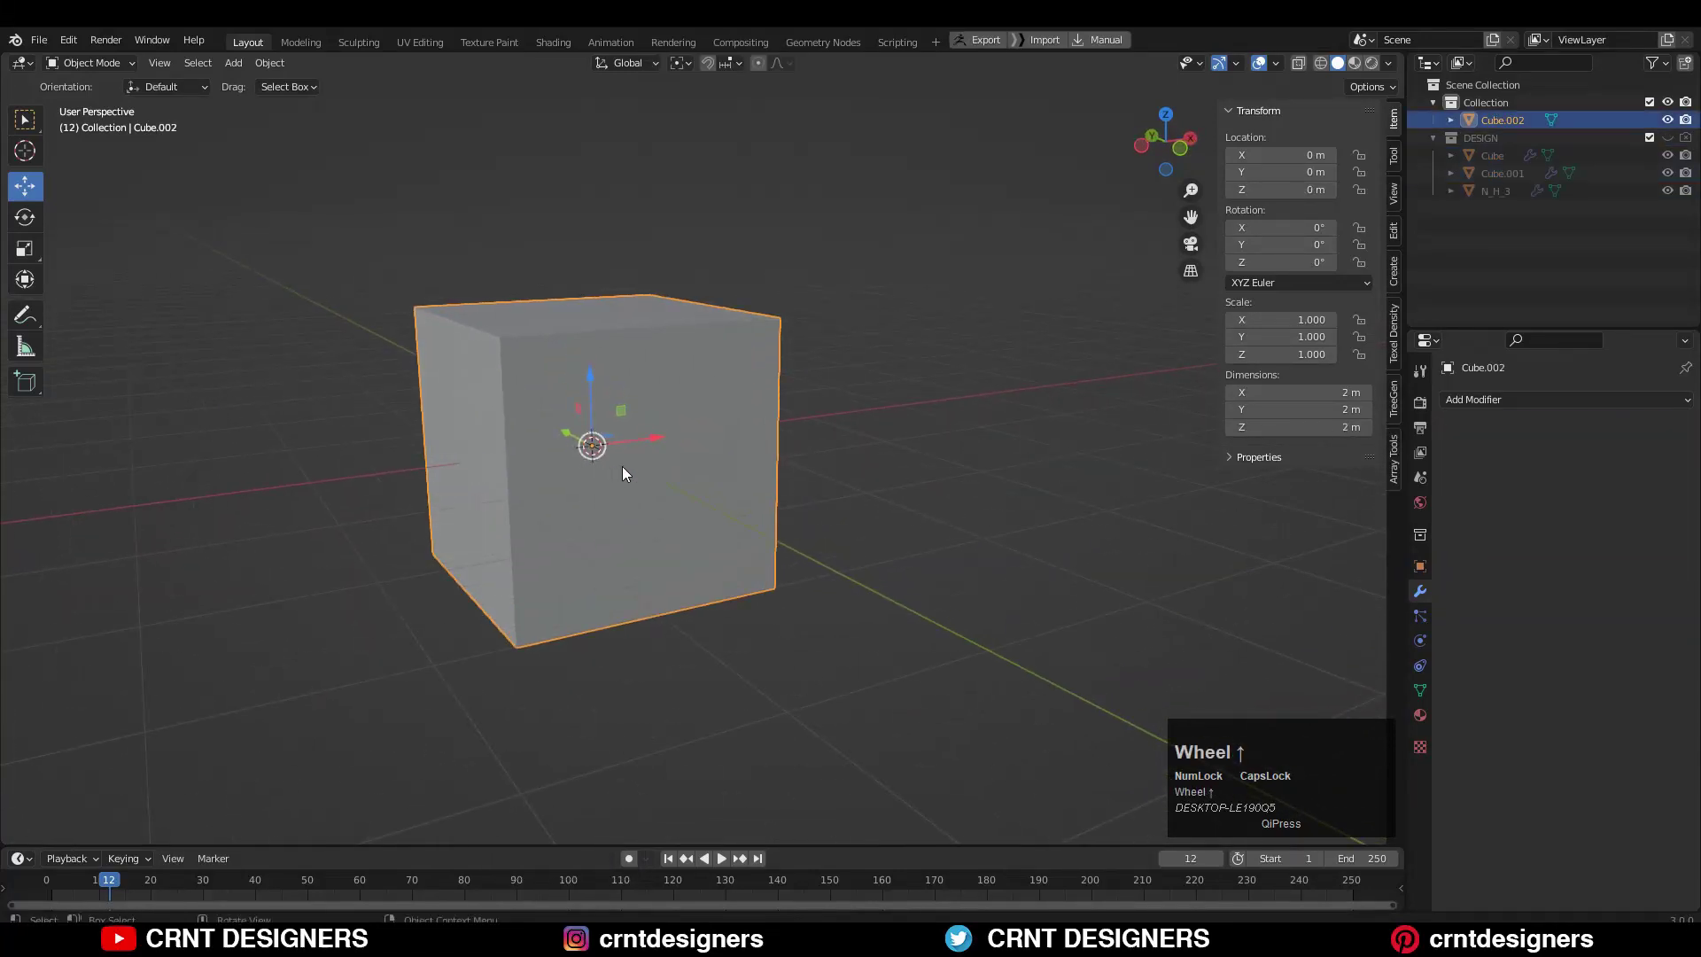
Bevel the cube's two front vertical edges with four segments and a width of about 0.51 m.
key("Tab")
key("2")
left_click(510, 489)
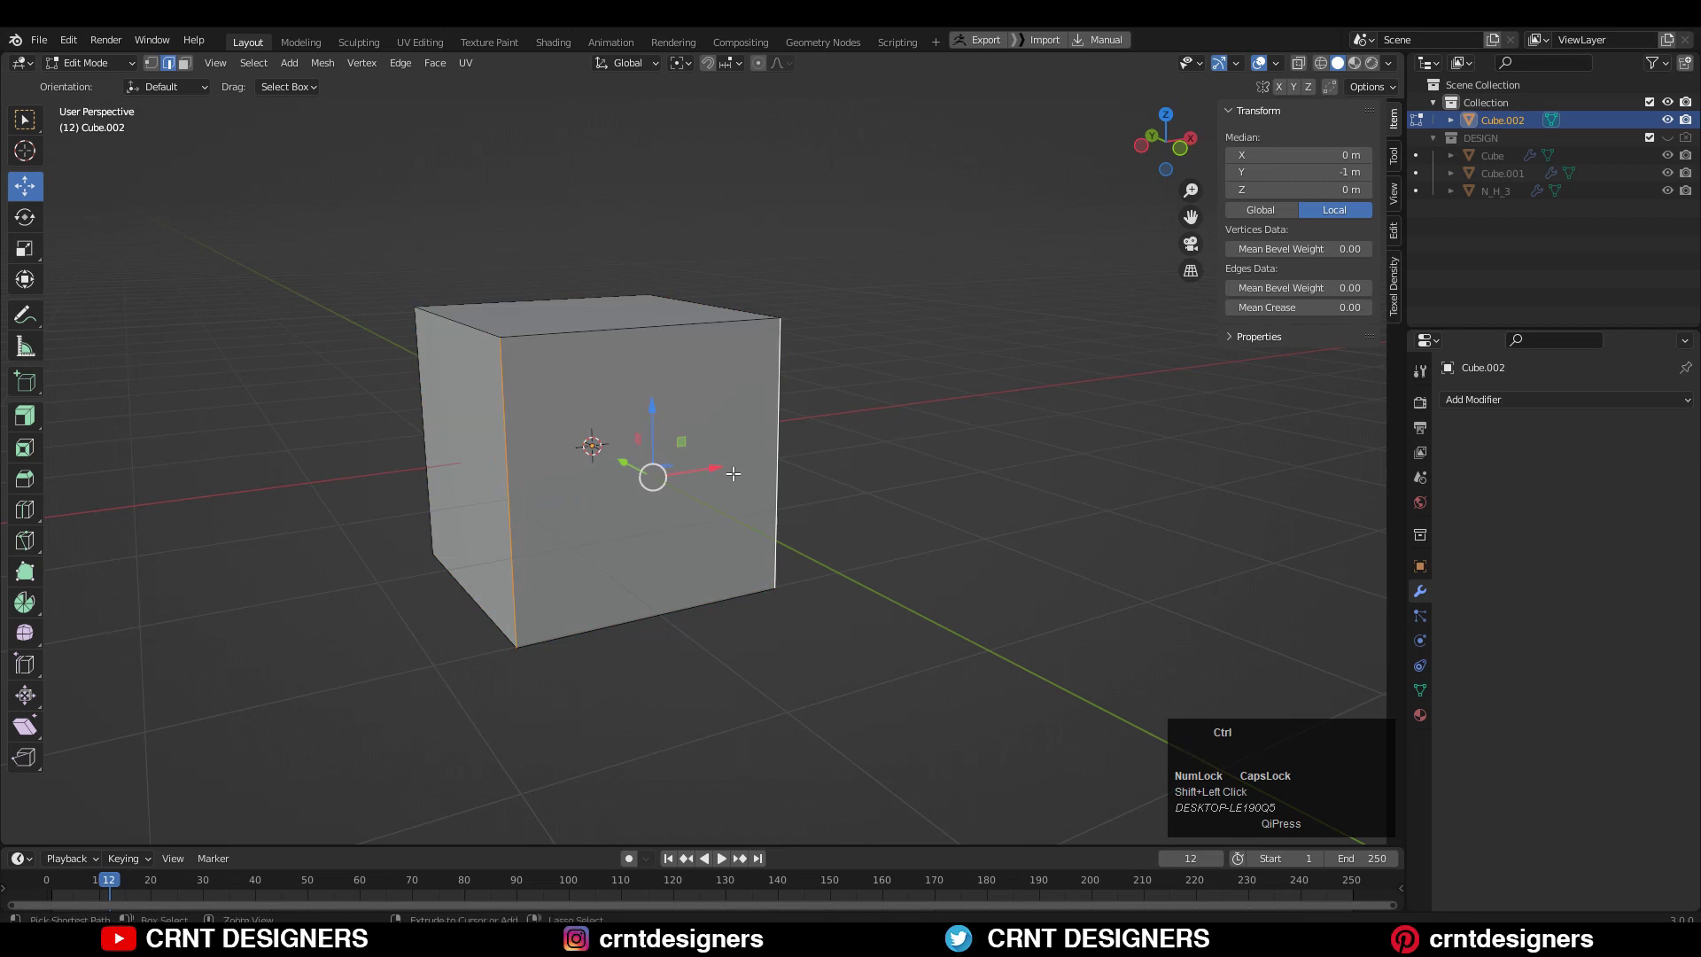
key("ctrl+b")
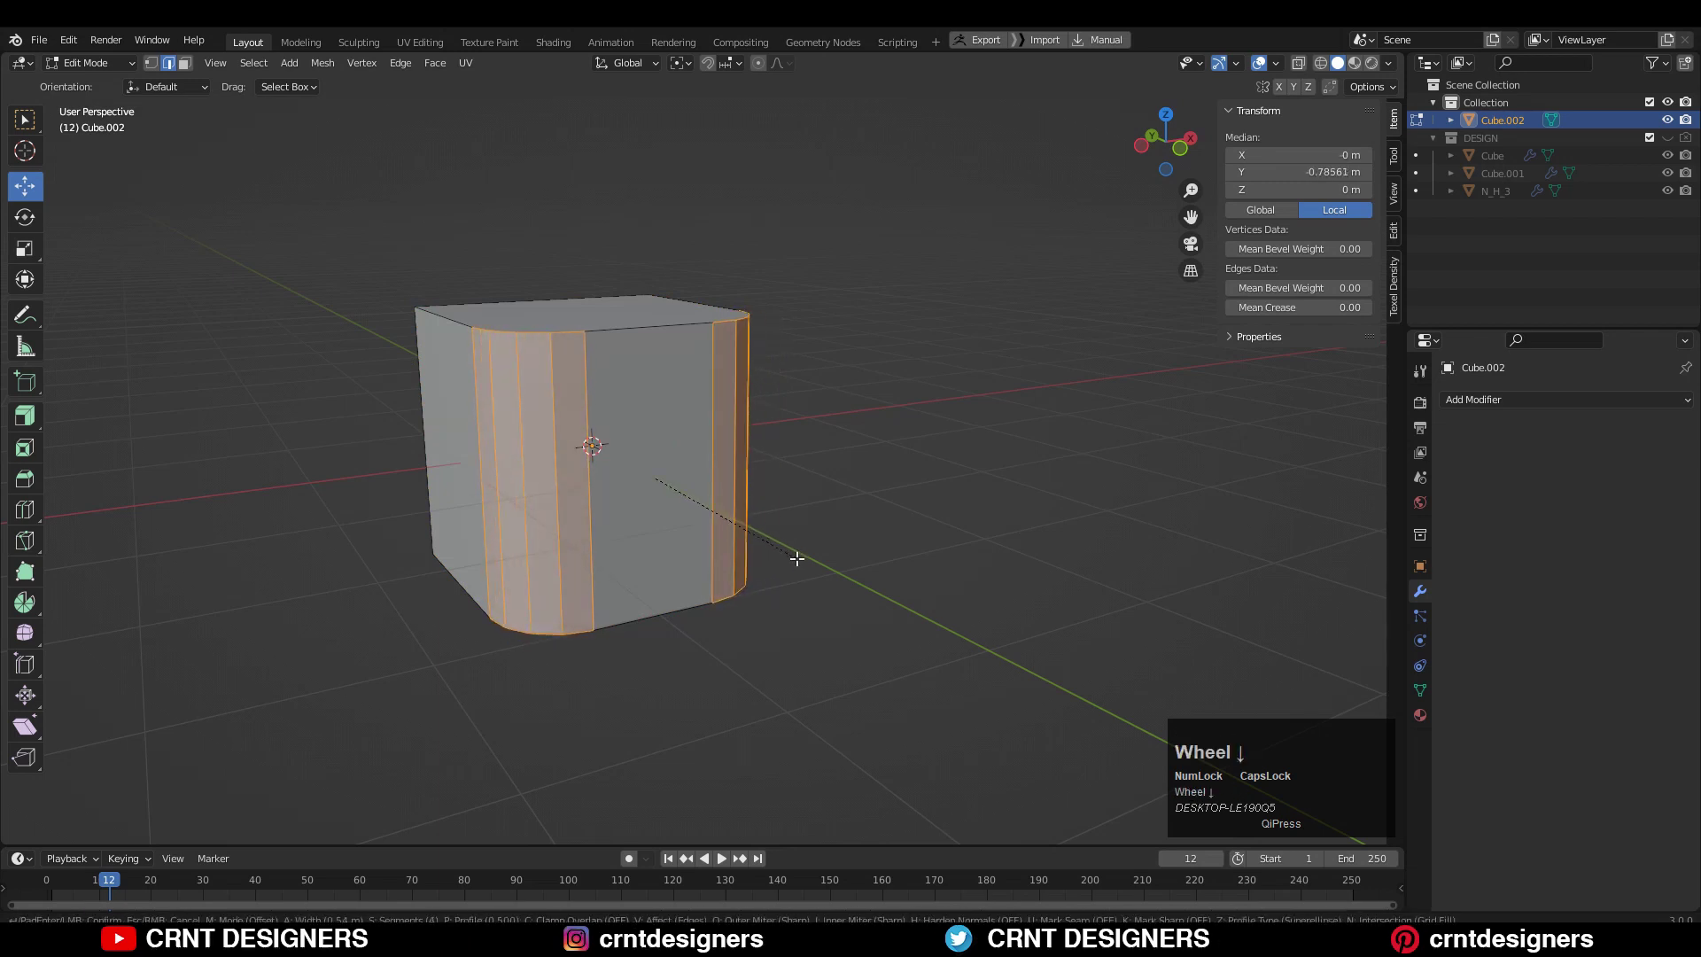
left_click(789, 554)
middle_click_drag(789, 554, 820, 407)
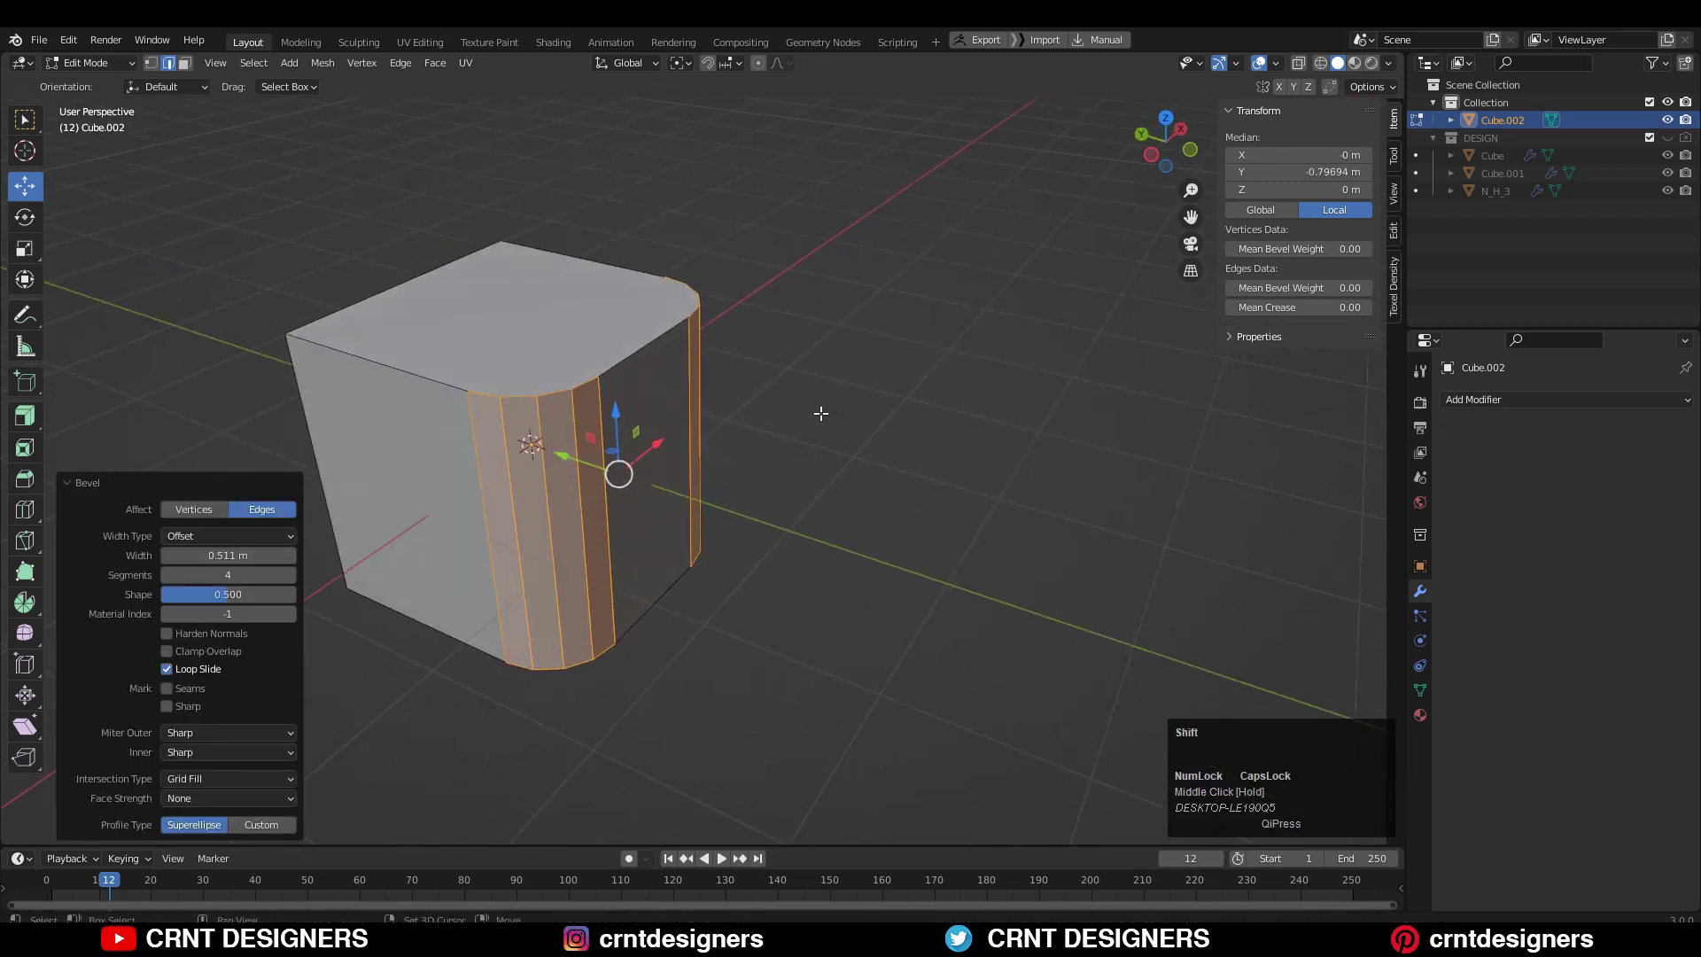
Delete the cube's top, bottom and back faces, leaving an open U-shaped wall with rounded front corners.
left_click(806, 468)
mouse_move(806, 468)
middle_mouse_down()
mouse_move(790, 467)
mouse_move(795, 488)
middle_mouse_up()
key("3")
left_click(634, 386)
middle_click_drag(646, 410, 620, 266)
scroll(603, 596, "up", 1, "shift")
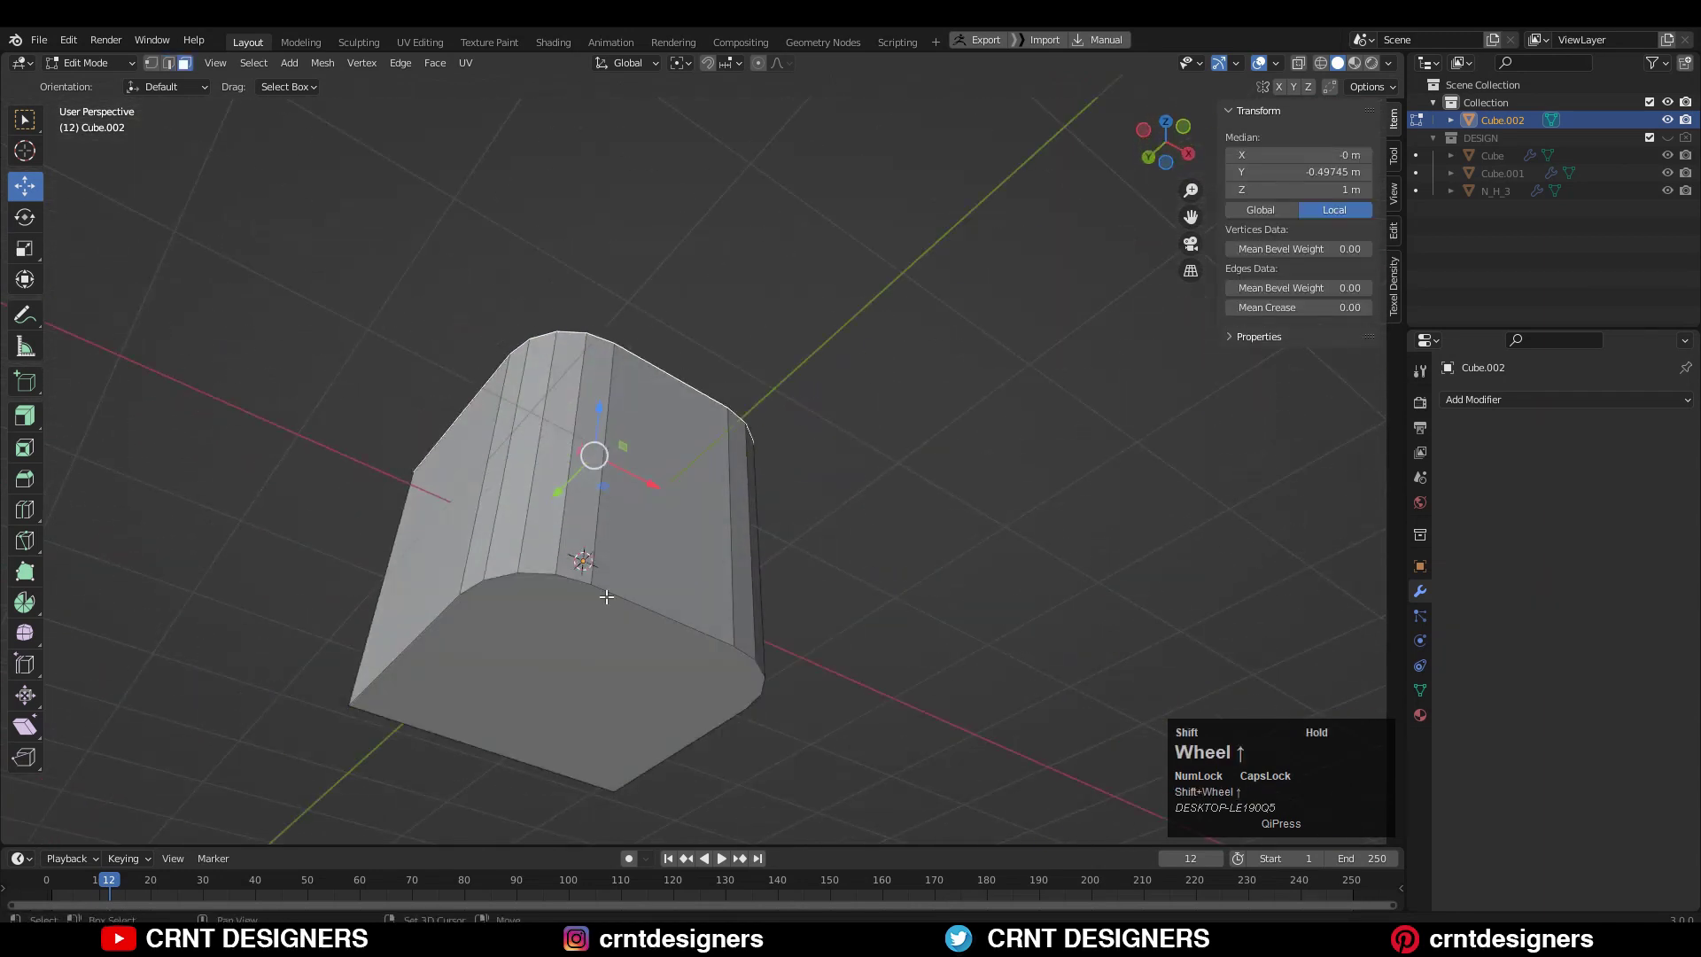
left_click(607, 616, "shift")
key("x")
left_click(698, 505)
middle_click_drag(698, 505, 381, 441)
key("x")
left_click(337, 457)
Extrude all wall faces along their normals to give the U-shaped shell thickness.
key("a")
middle_click_drag(544, 470, 556, 473, "shift")
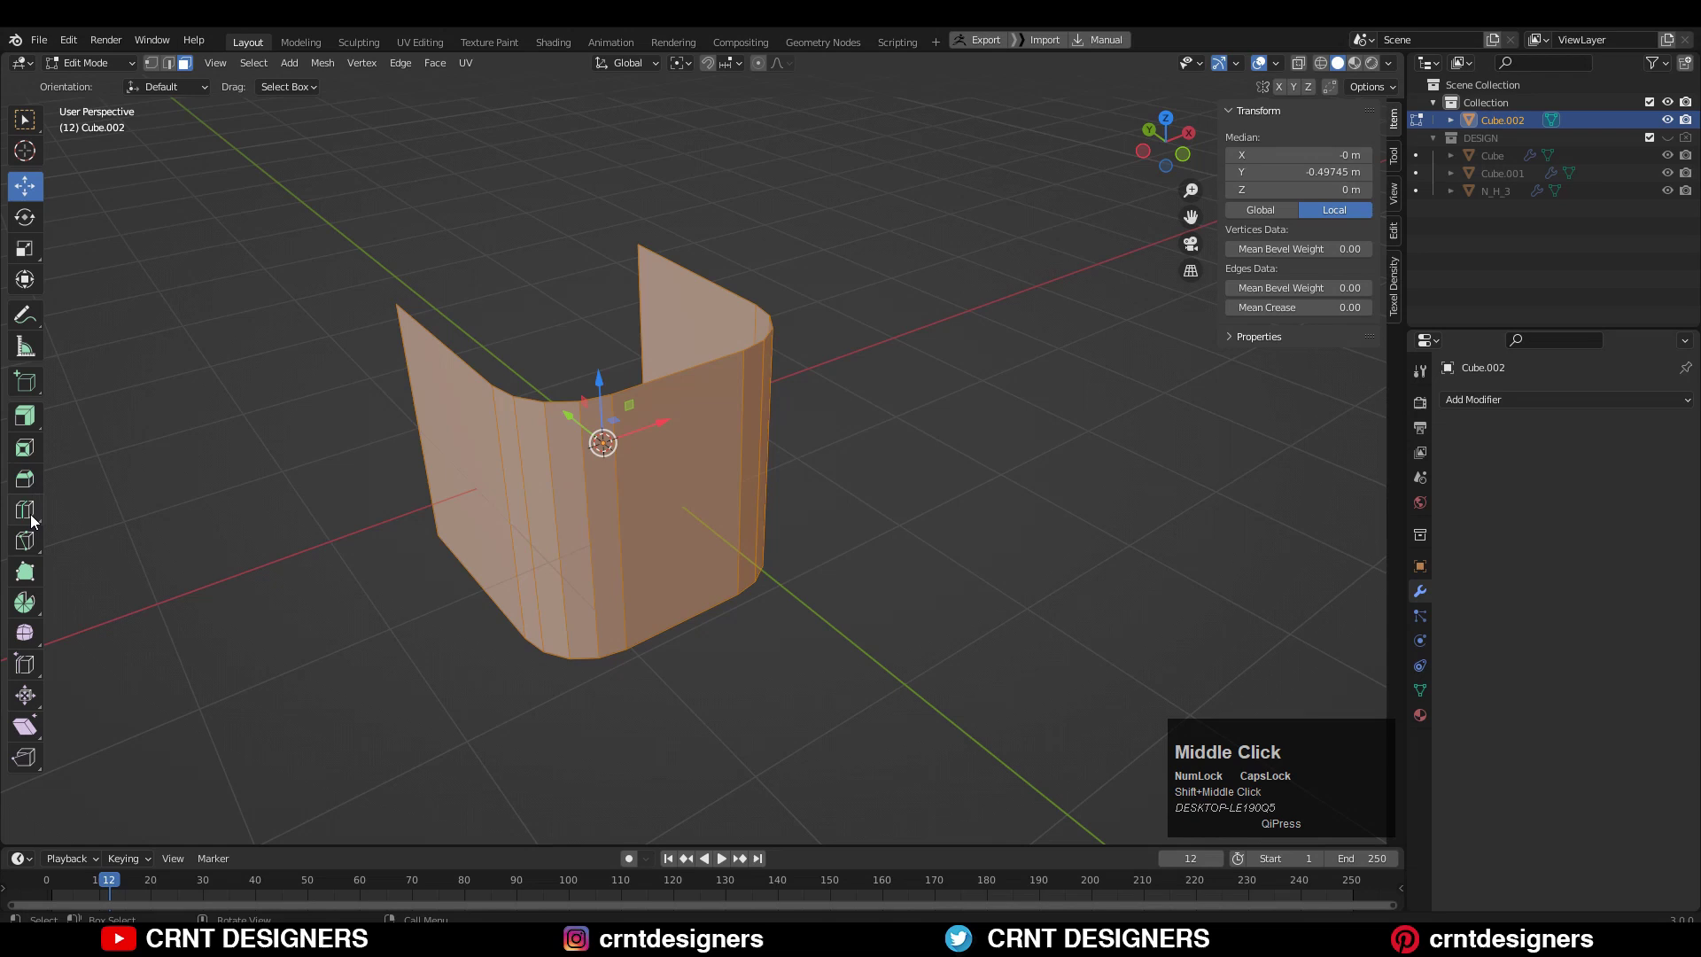
scroll(620, 510, "up", 1)
left_click_drag(681, 518, 711, 543)
middle_click_drag(719, 452, 742, 542, "shift")
key("alt+a")
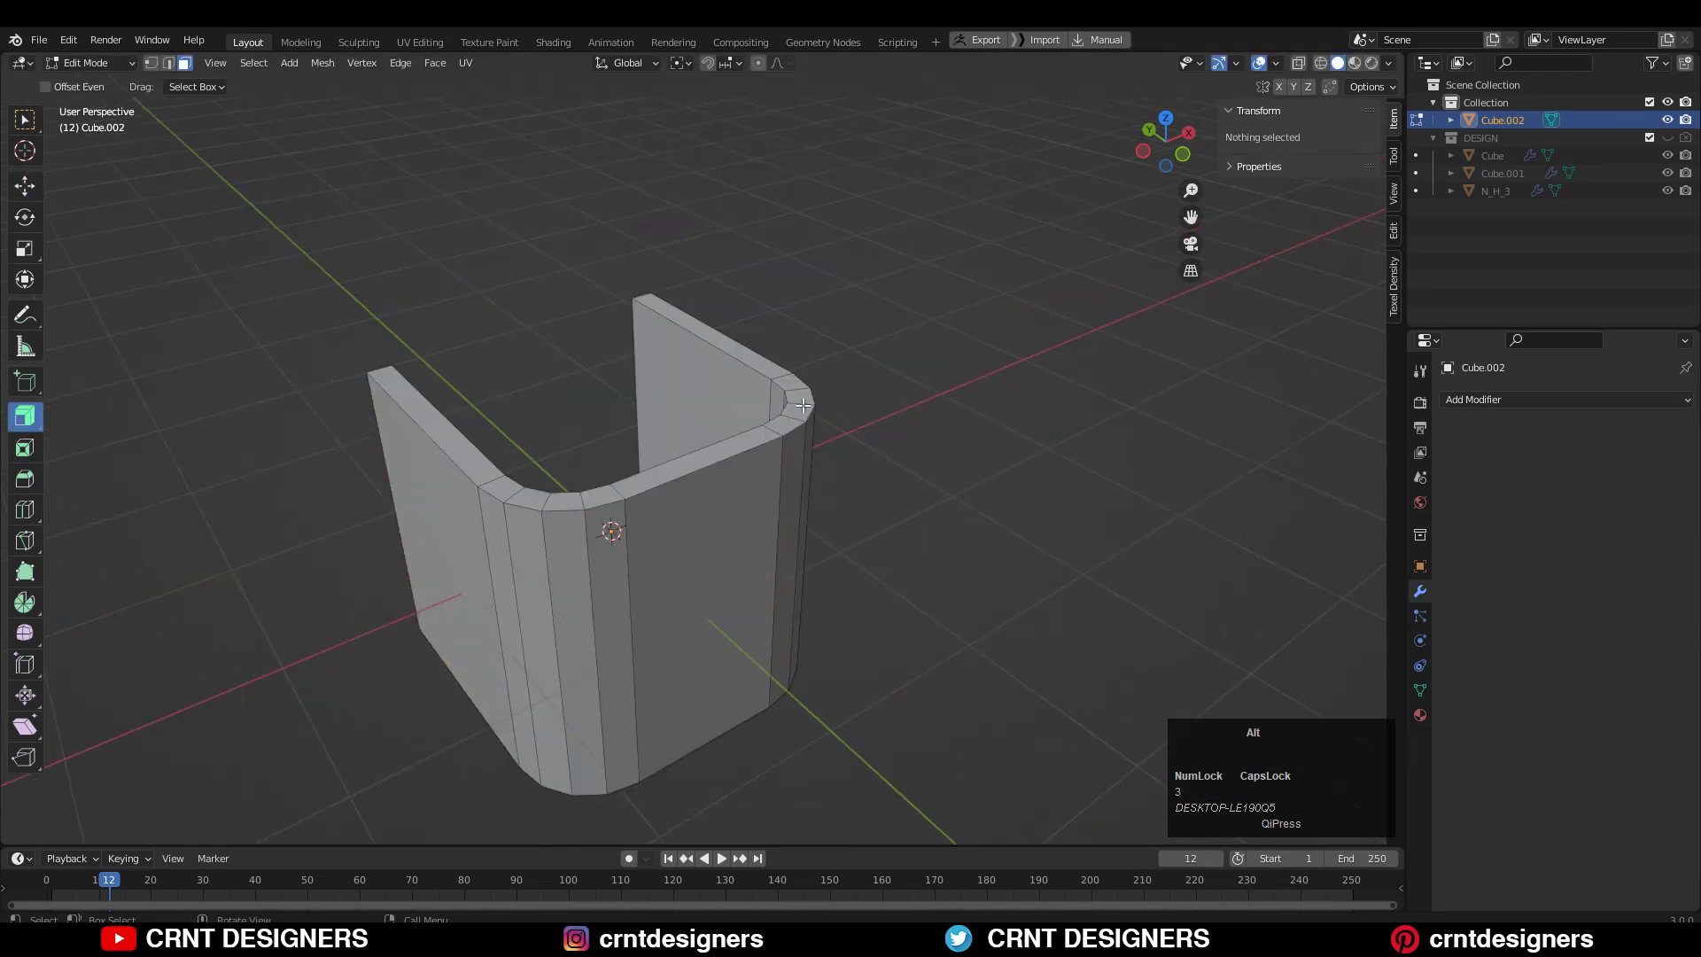
Inset the face loop running around the shell's thin rim by about 0.023 m.
left_click(785, 404, "alt")
scroll(975, 414, "up", 3)
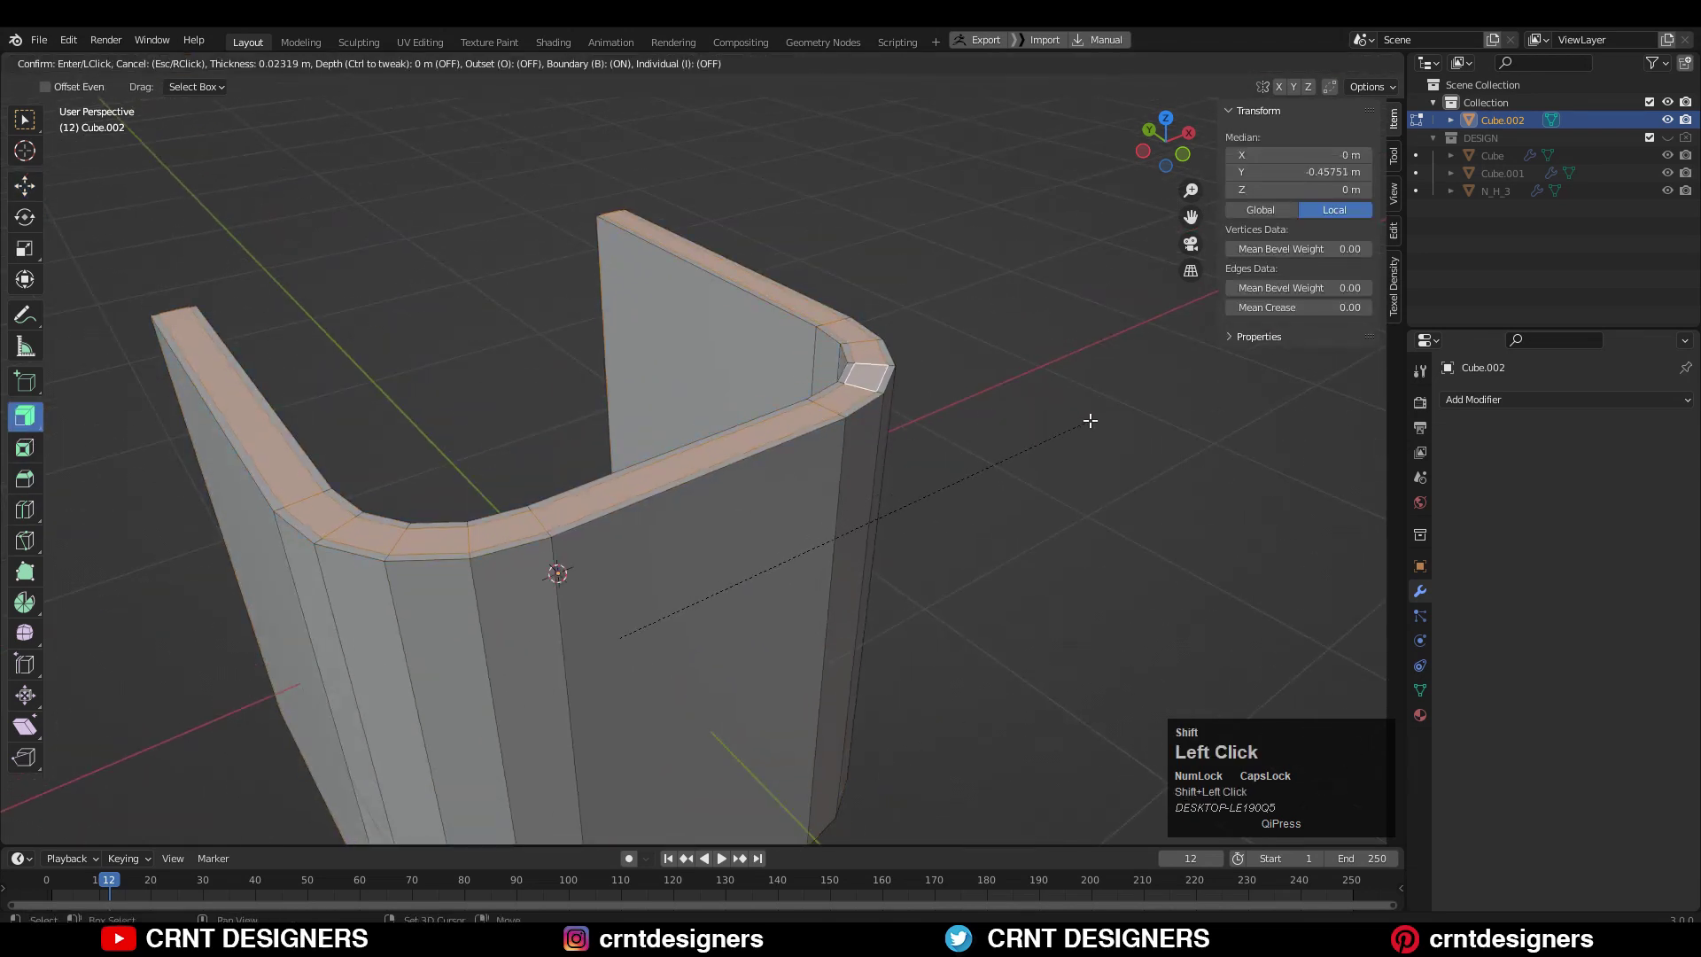
left_click(1090, 421, "shift")
key("alt+a")
scroll(952, 444, "down", 3)
middle_click_drag(832, 518, 946, 500)
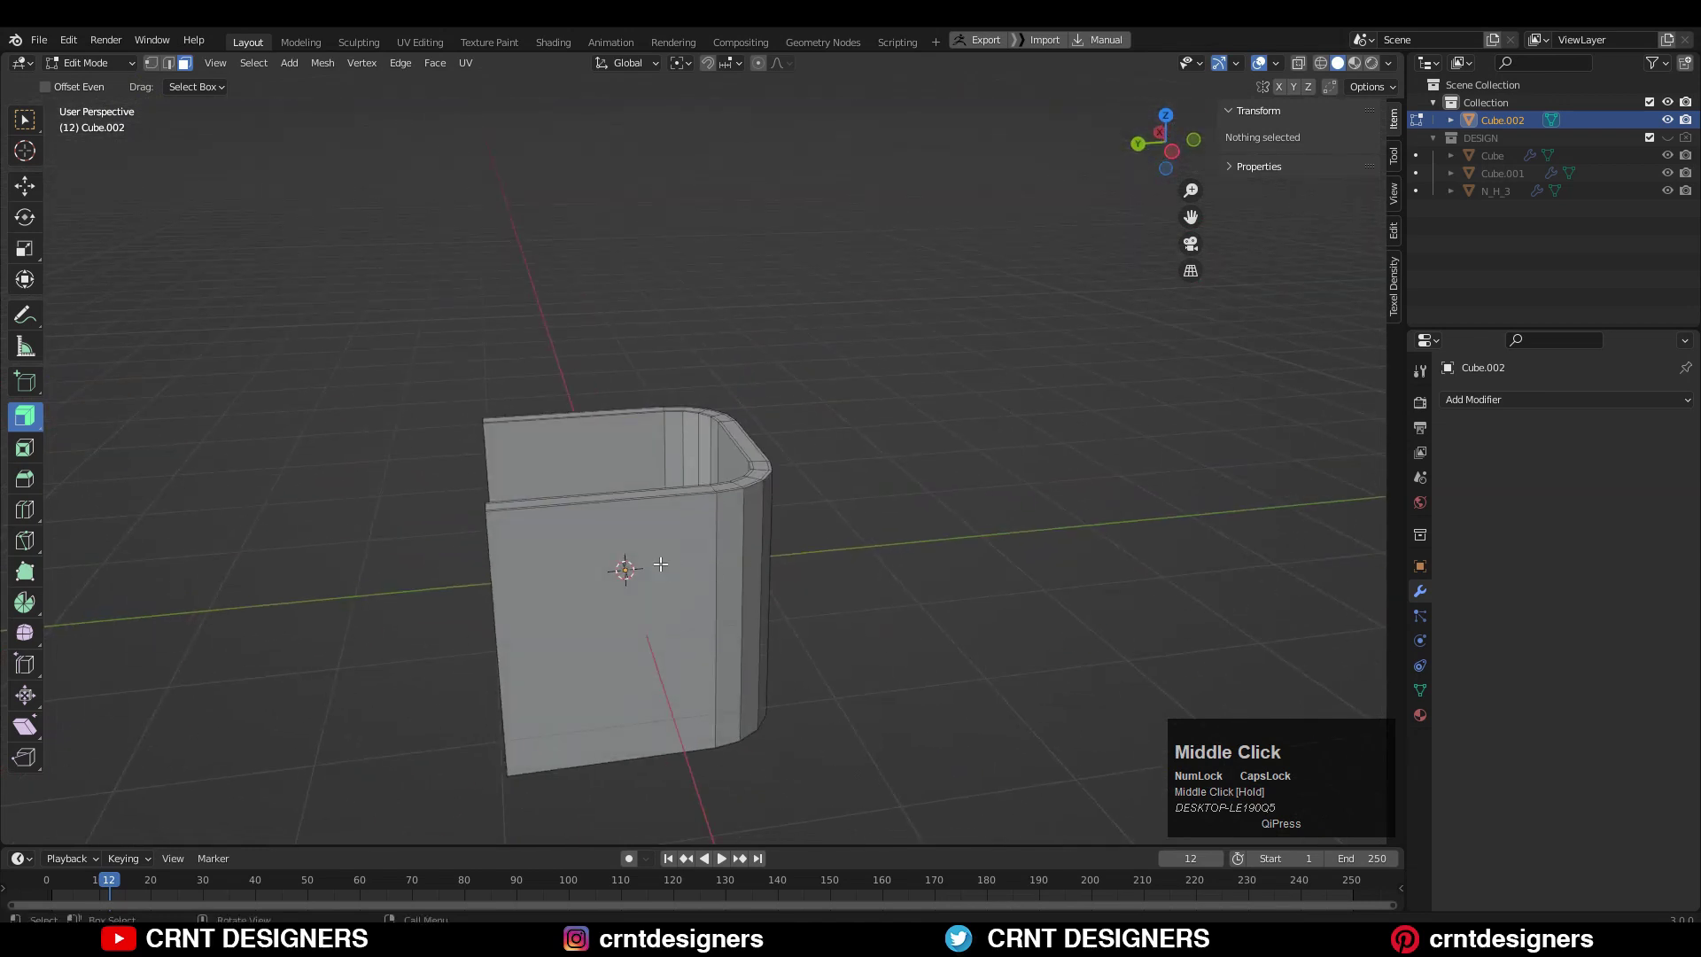
Inset the shell's large wall faces, excluding the rim, by about 0.035 m.
middle_click_drag(661, 563, 798, 505)
key("a")
scroll(840, 489, "up", 2)
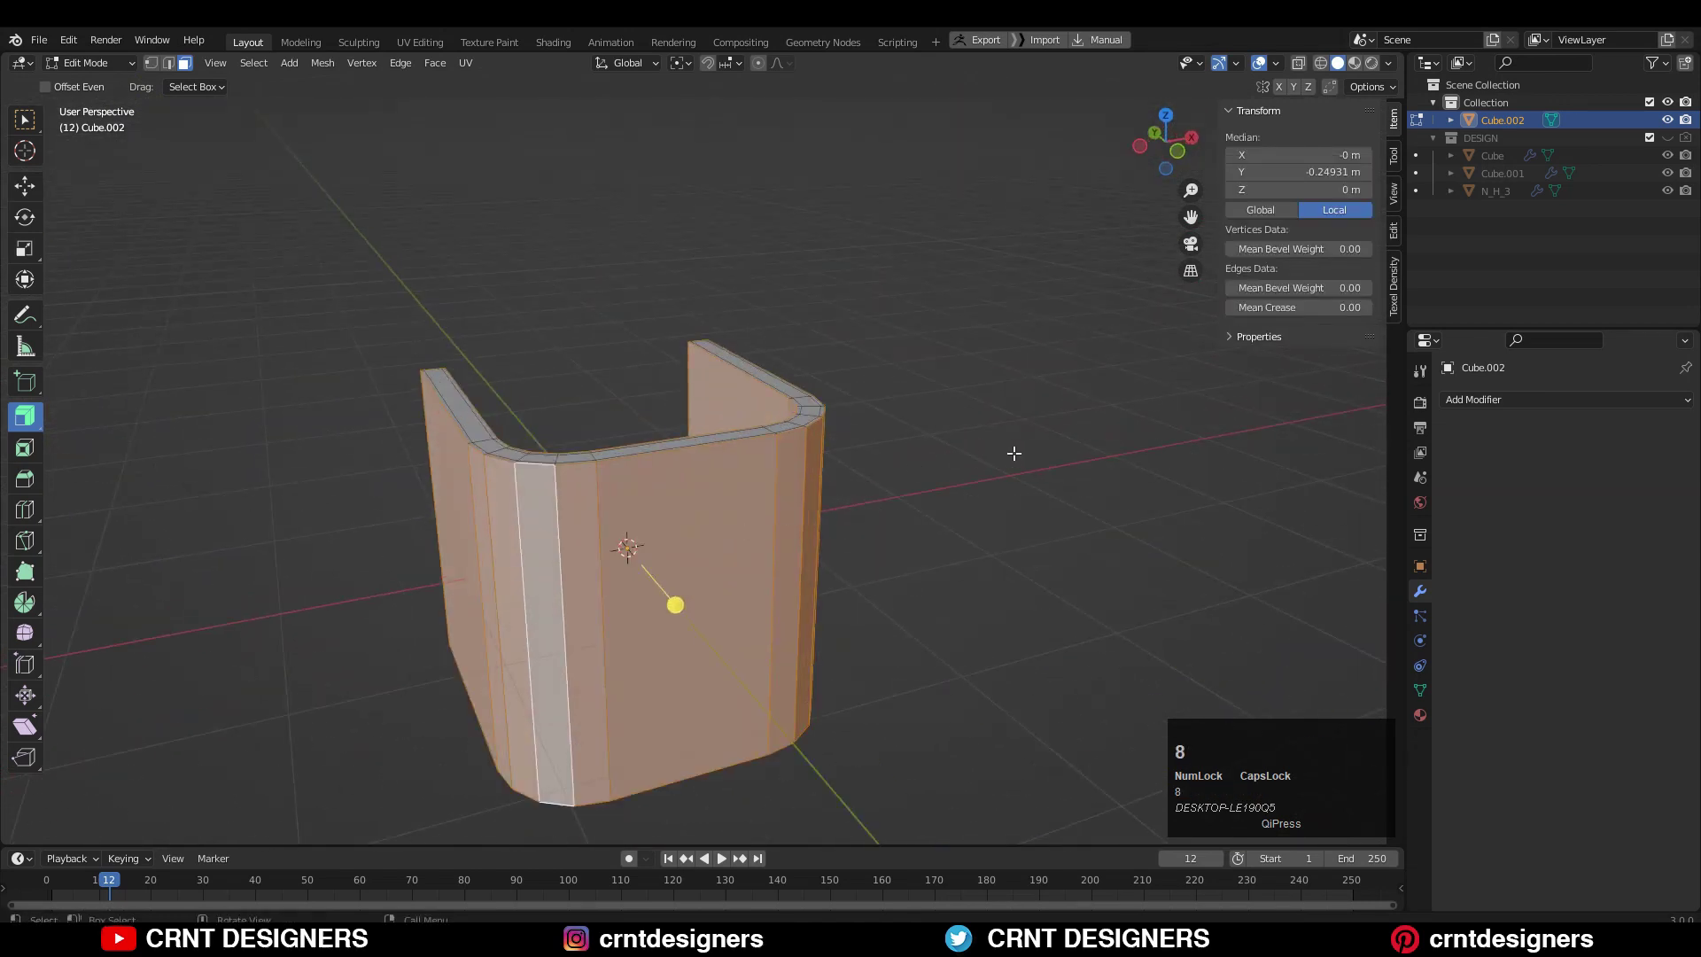
left_click(1000, 452, "shift")
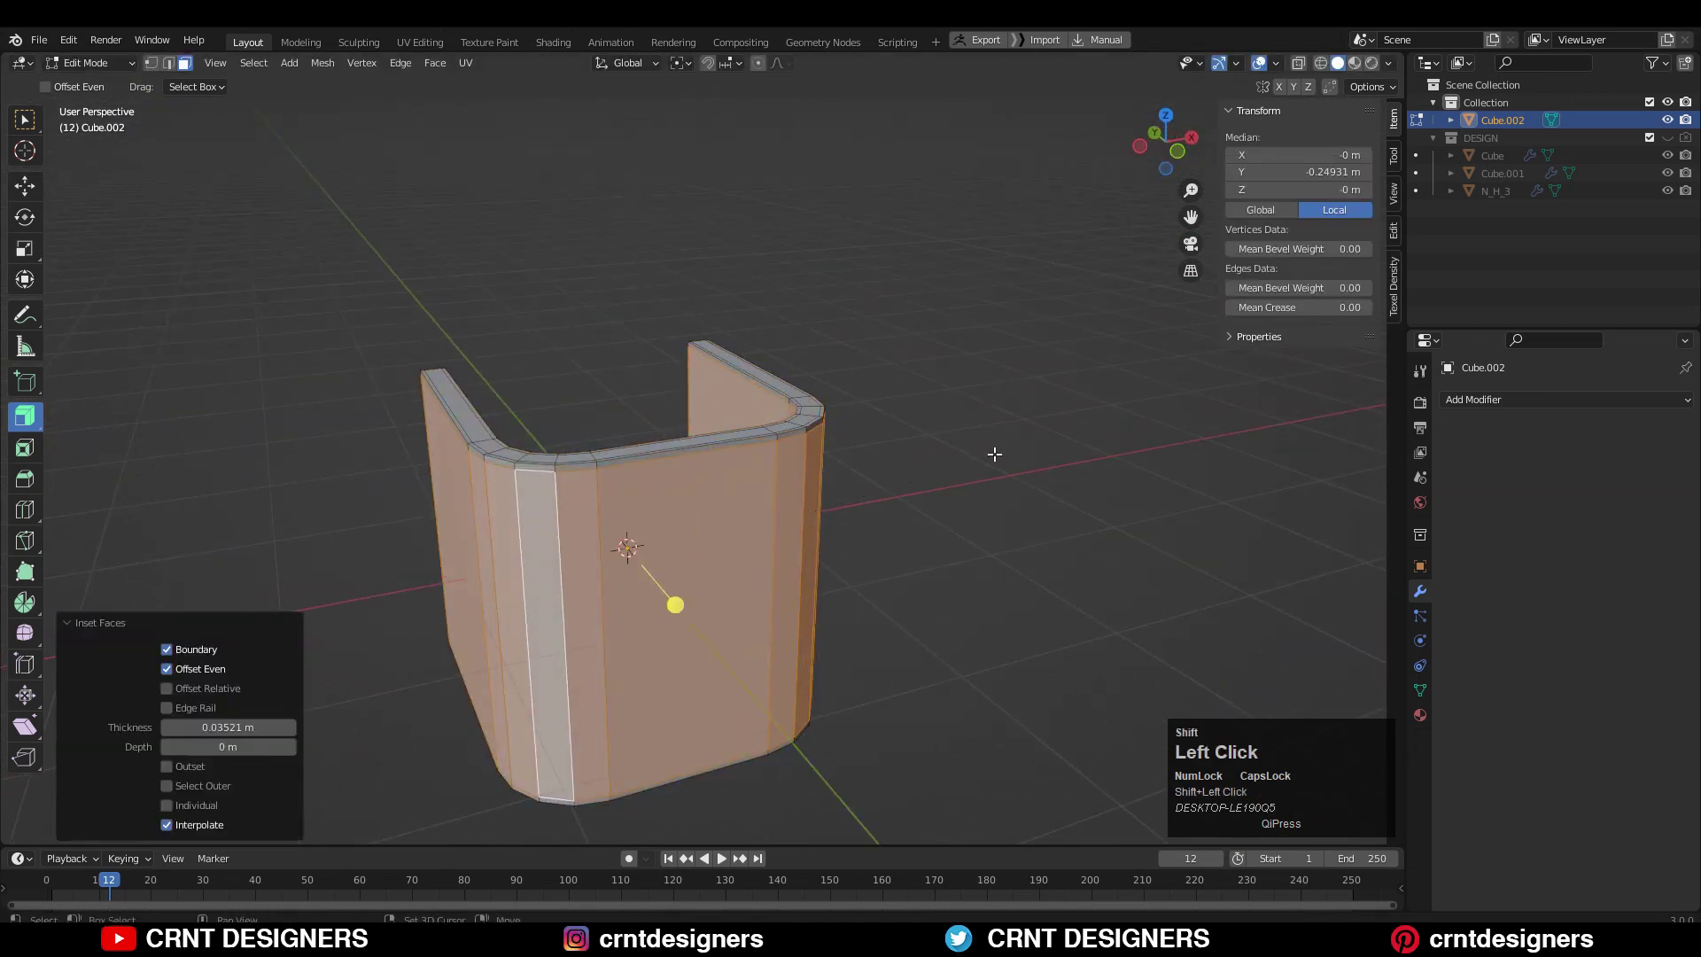
key("alt+a")
middle_click_drag(842, 523, 801, 615)
Add five evenly spaced horizontal loop cuts around the shell and four vertical cuts across one side wall.
key("Tab")
middle_click_drag(691, 563, 582, 541)
left_click(704, 500)
key("Tab")
left_click(611, 500)
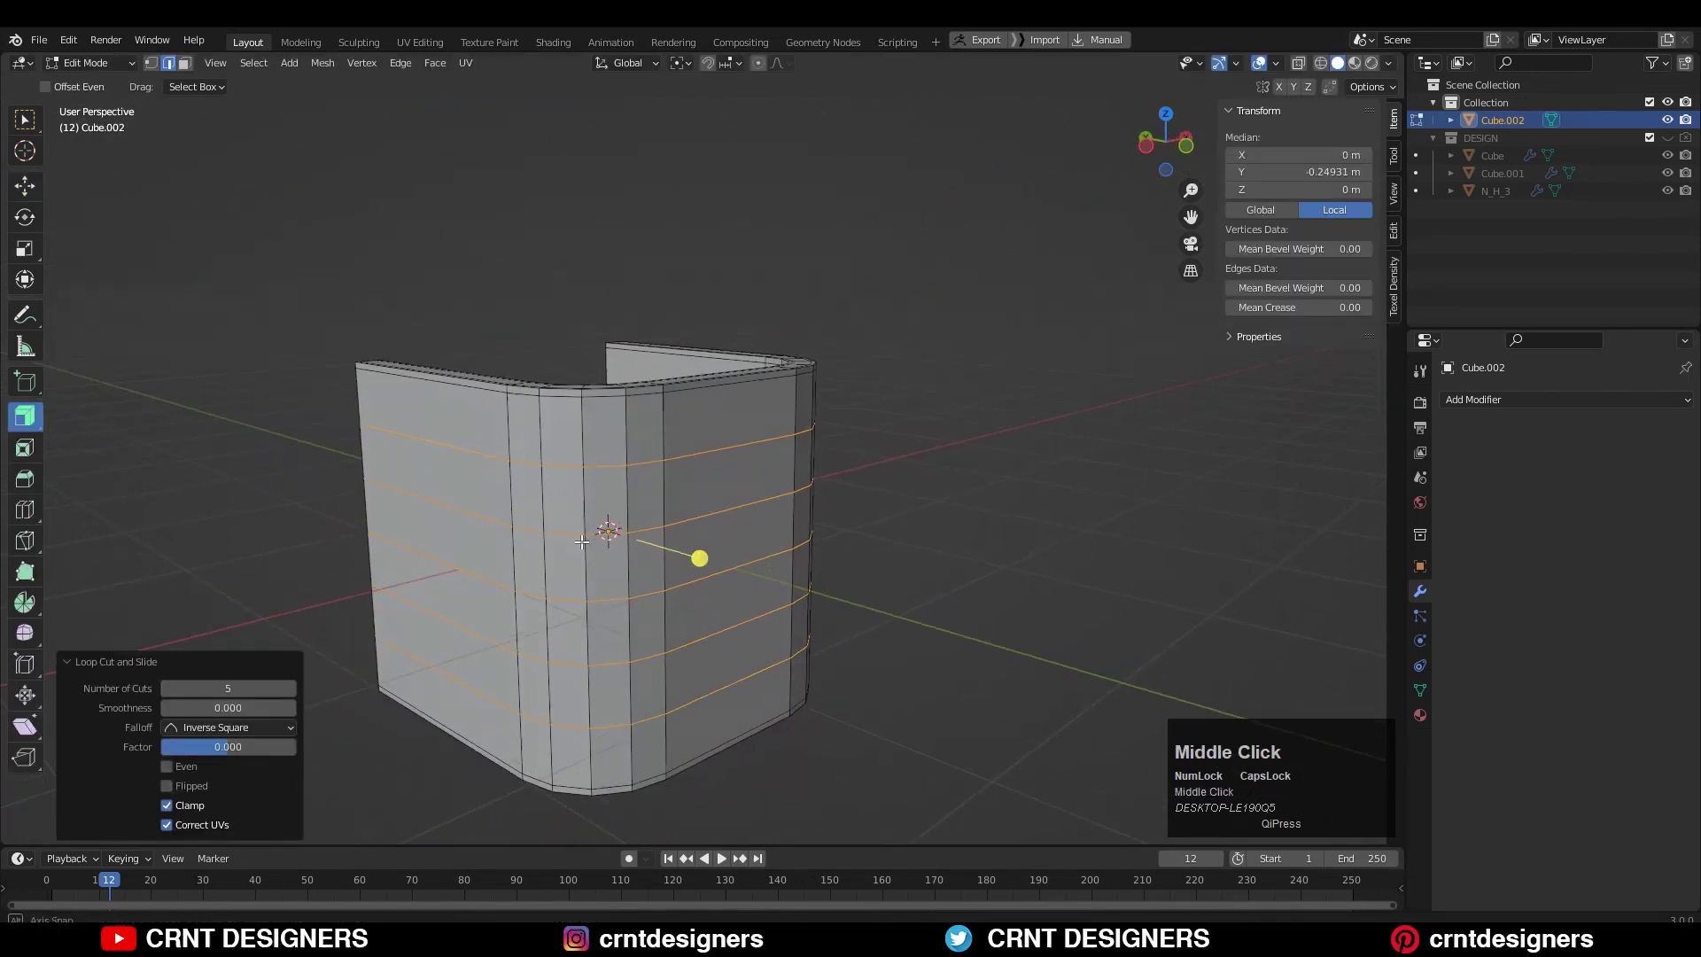
scroll(457, 383, "down", 1)
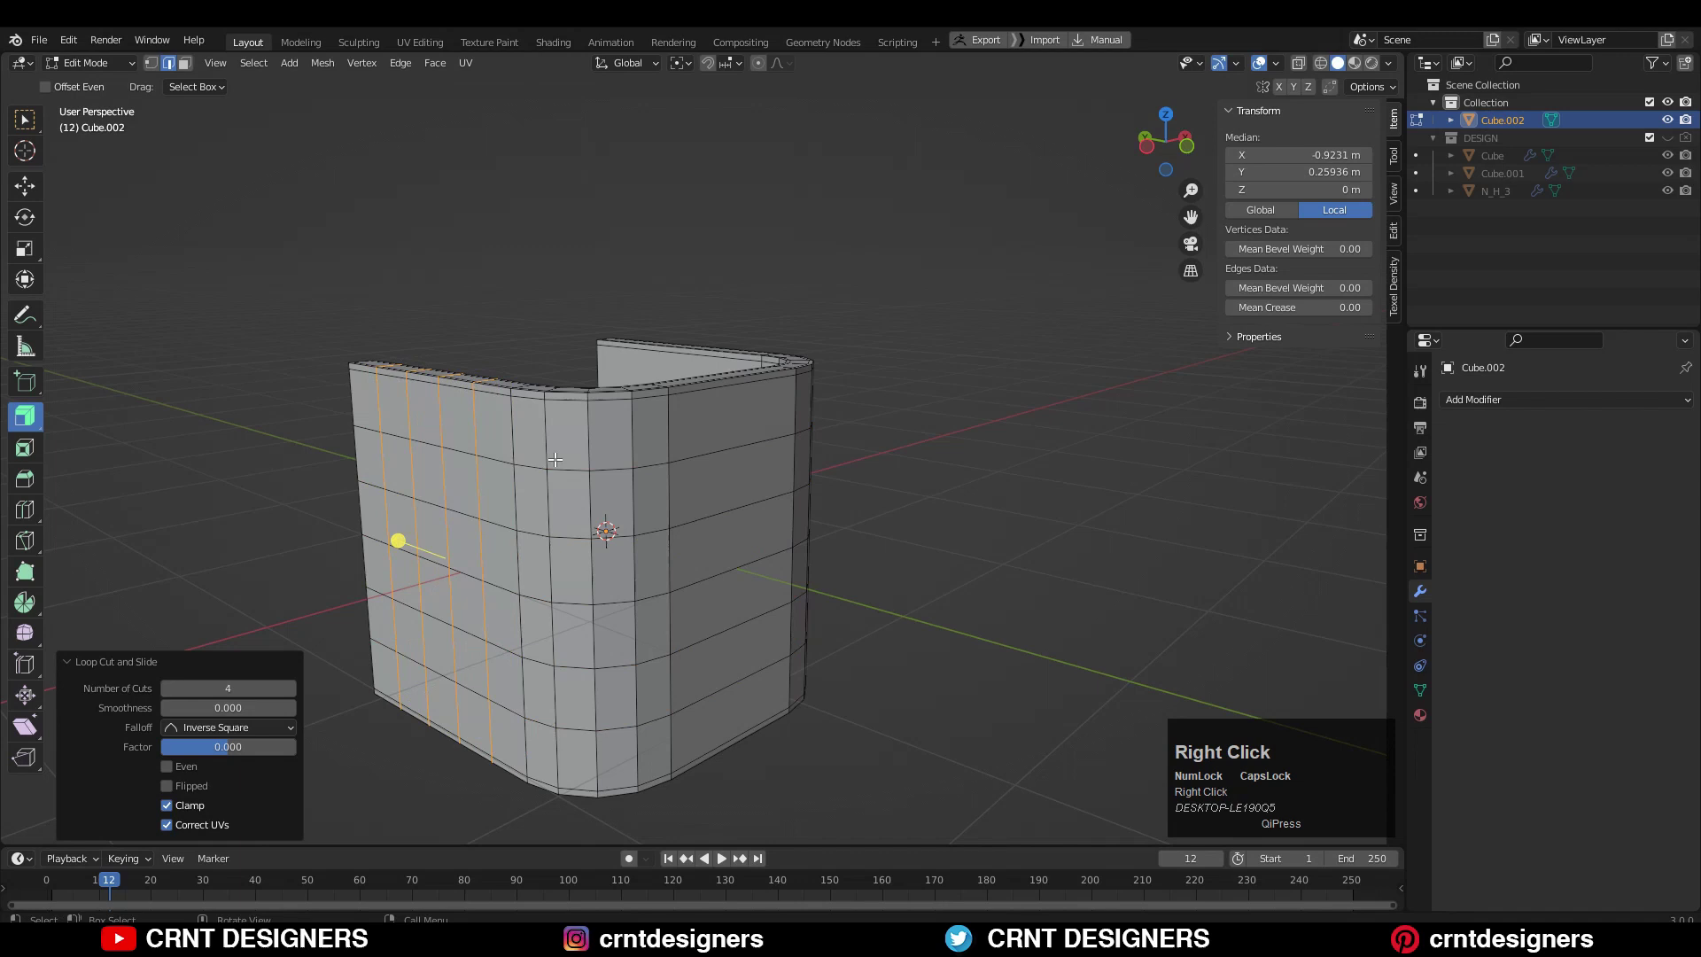
Add three evenly spaced vertical loop cuts across the shell's flat front wall, one on the centre line.
middle_click_drag(554, 459, 718, 433)
left_click(912, 374)
middle_click_drag(911, 374, 702, 389)
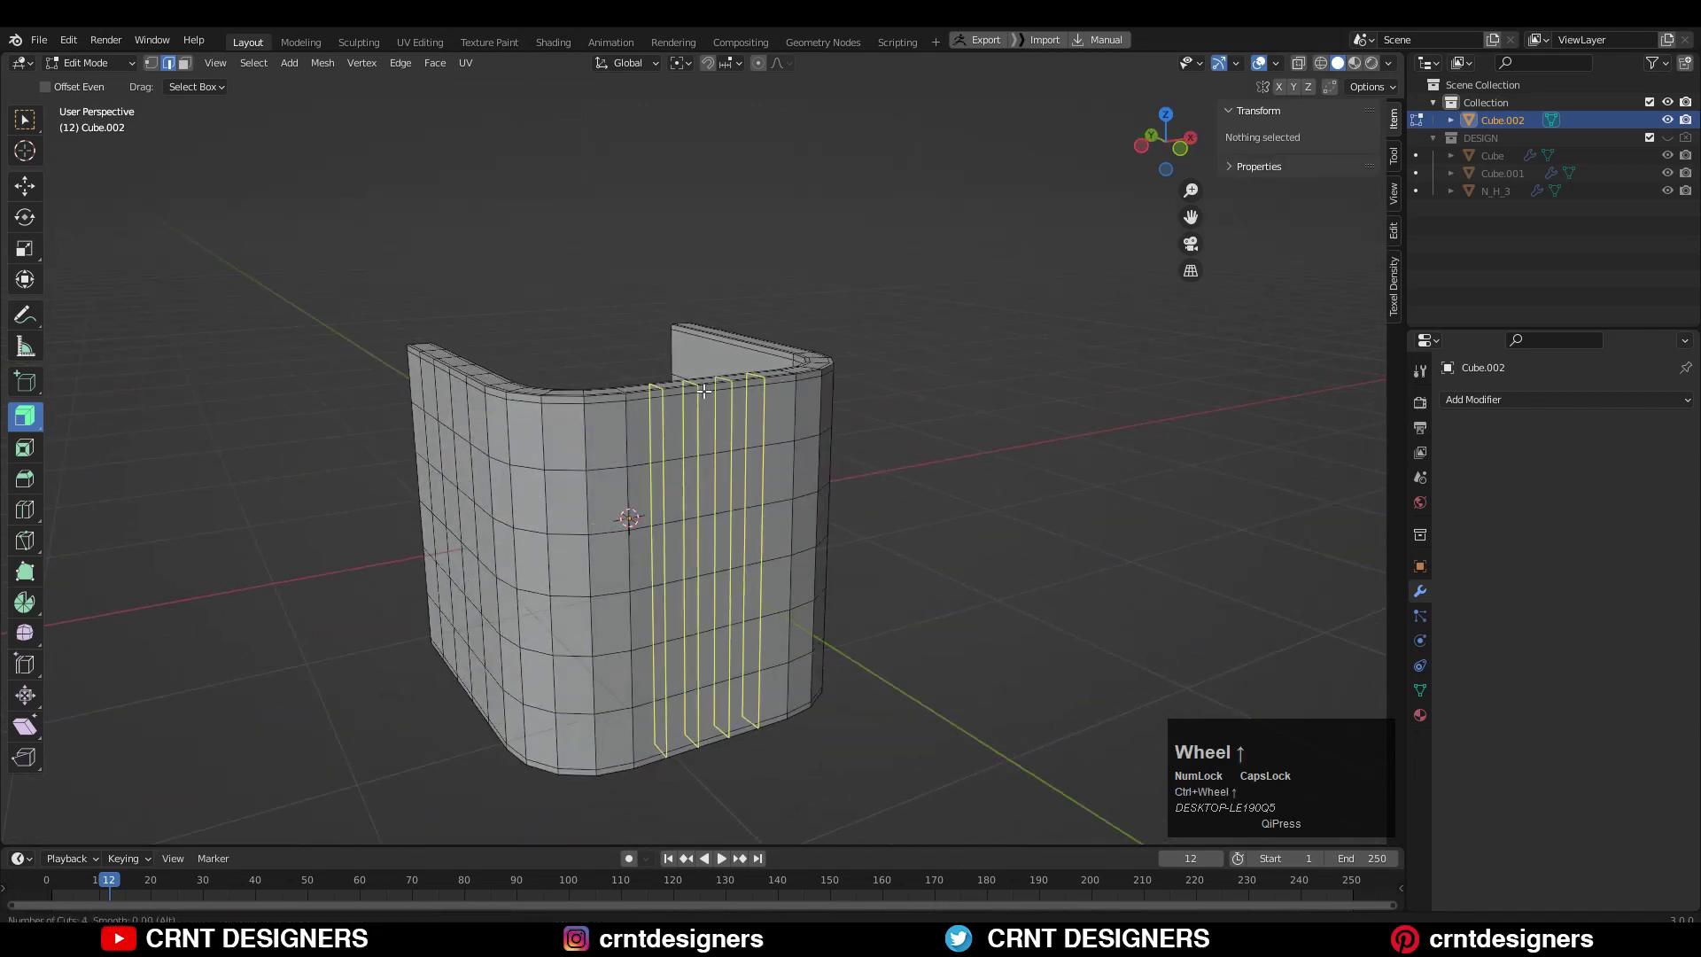
double_click(705, 391)
left_click(904, 338)
Delete all faces on the positive X half of the shell.
key("KP_1")
key("alt+z")
left_click_drag(681, 256, 985, 842)
key("3")
left_click_drag(718, 324, 934, 815)
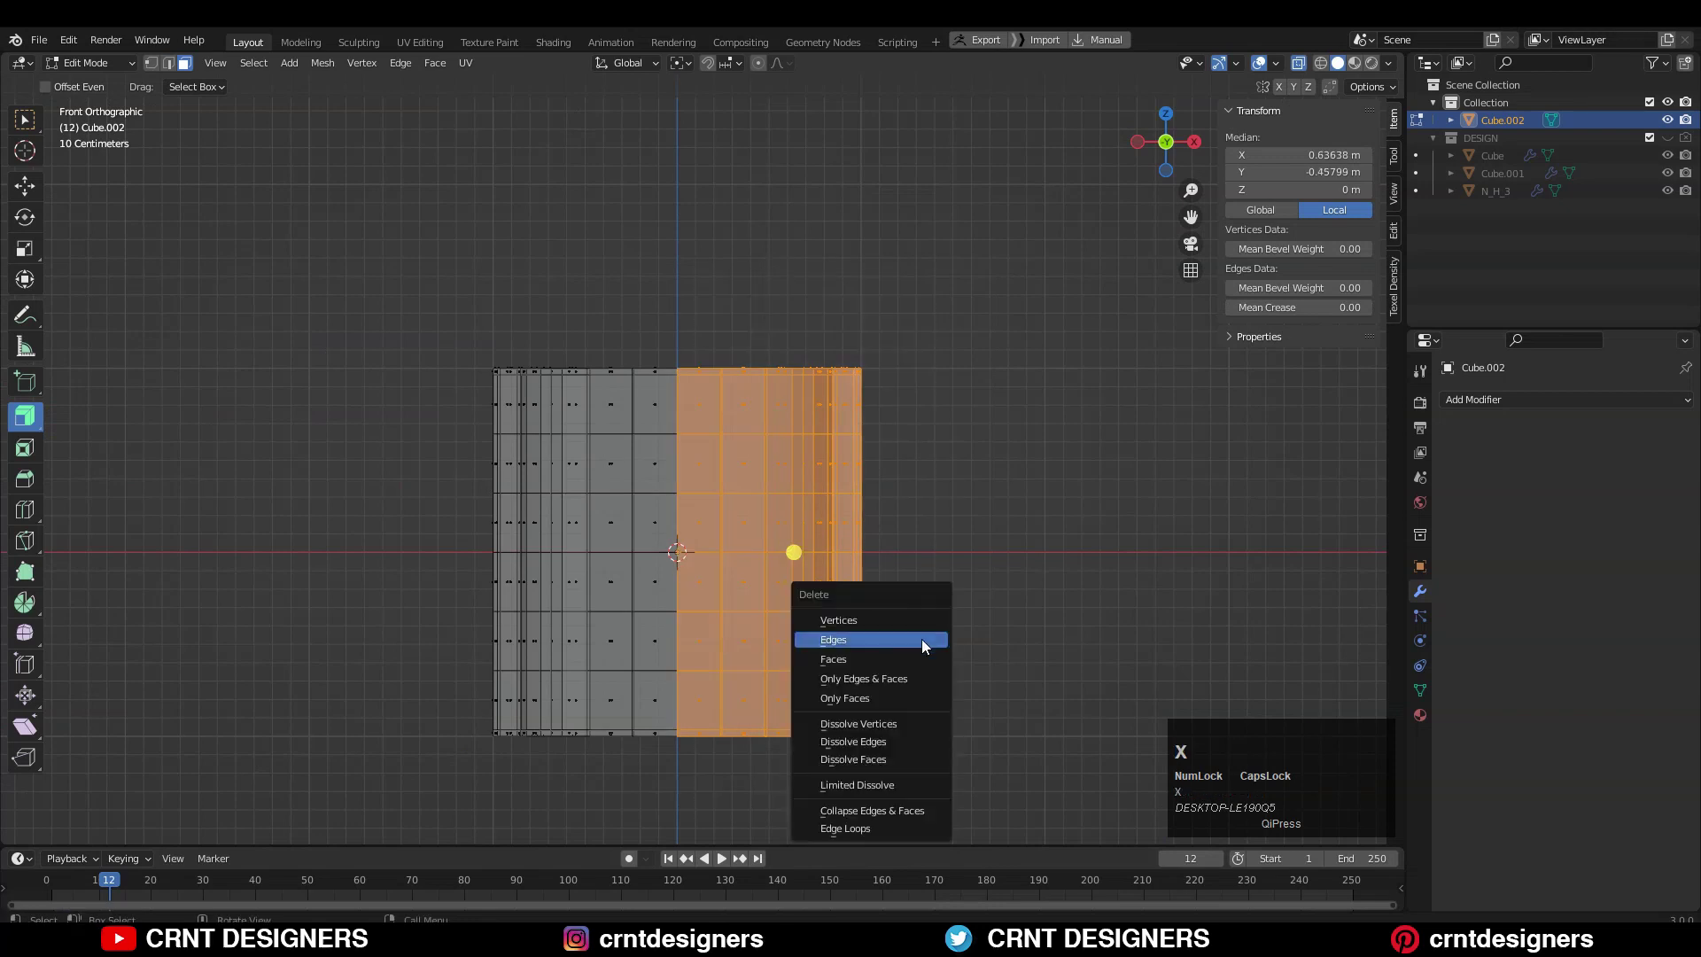
left_click(926, 660)
Add a Mirror modifier on the X axis with clipping enabled to rebuild the missing half.
left_click(1506, 400)
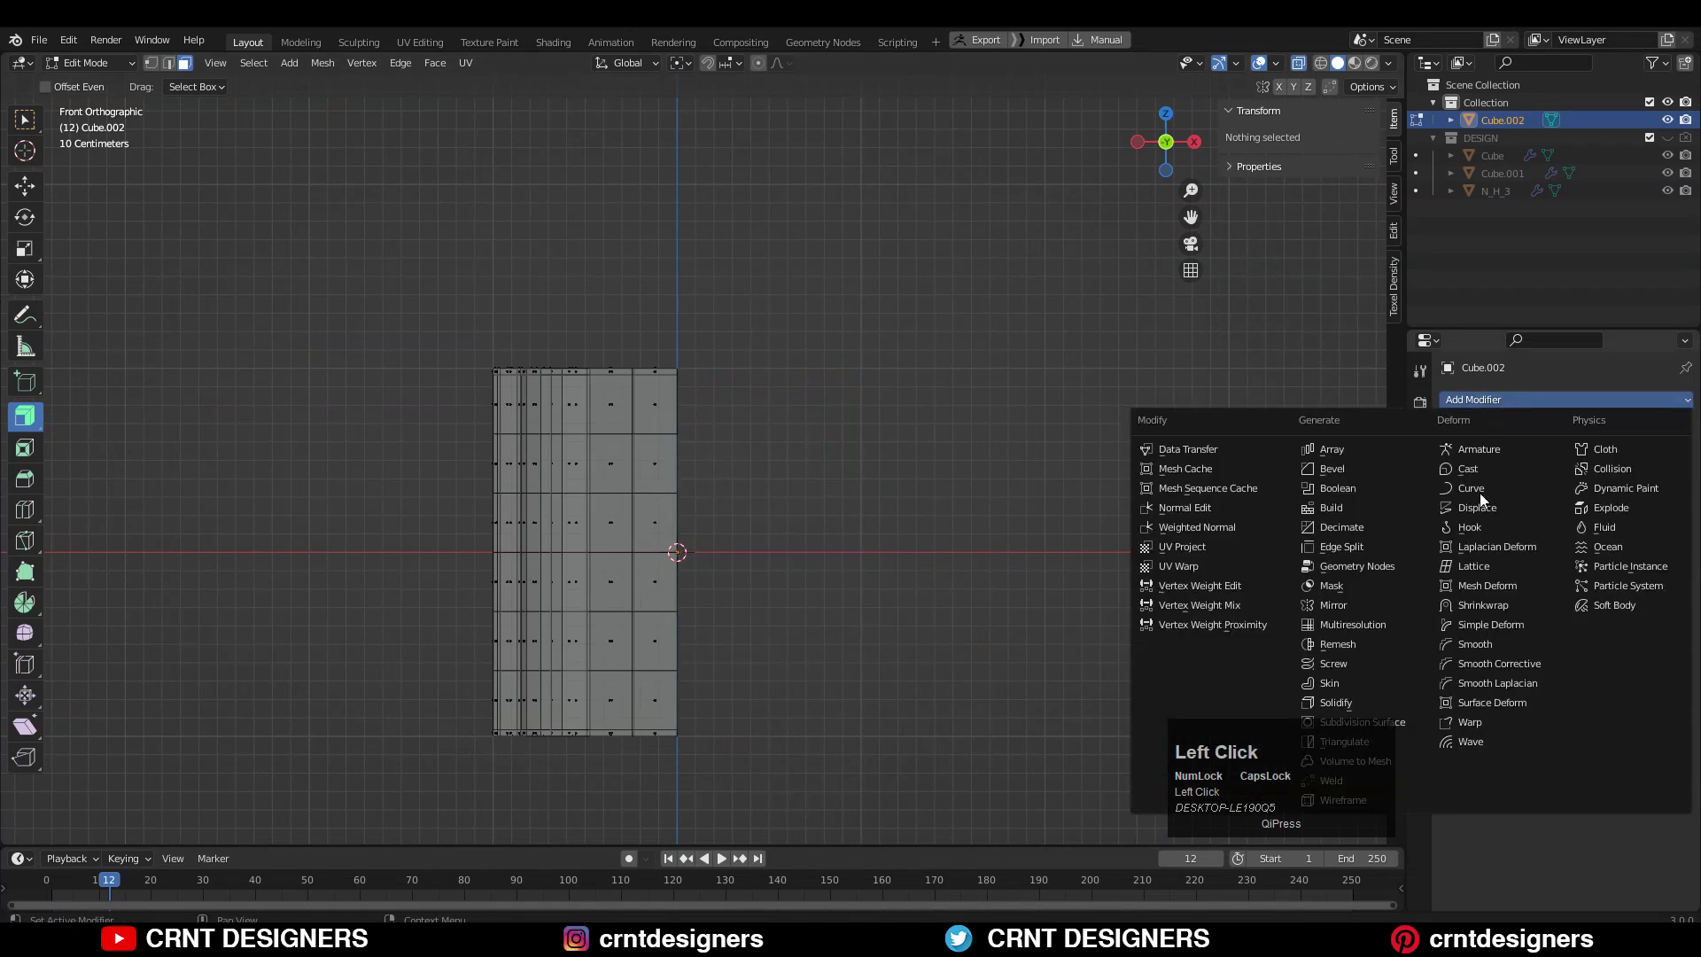
left_click(1405, 604)
key("Tab")
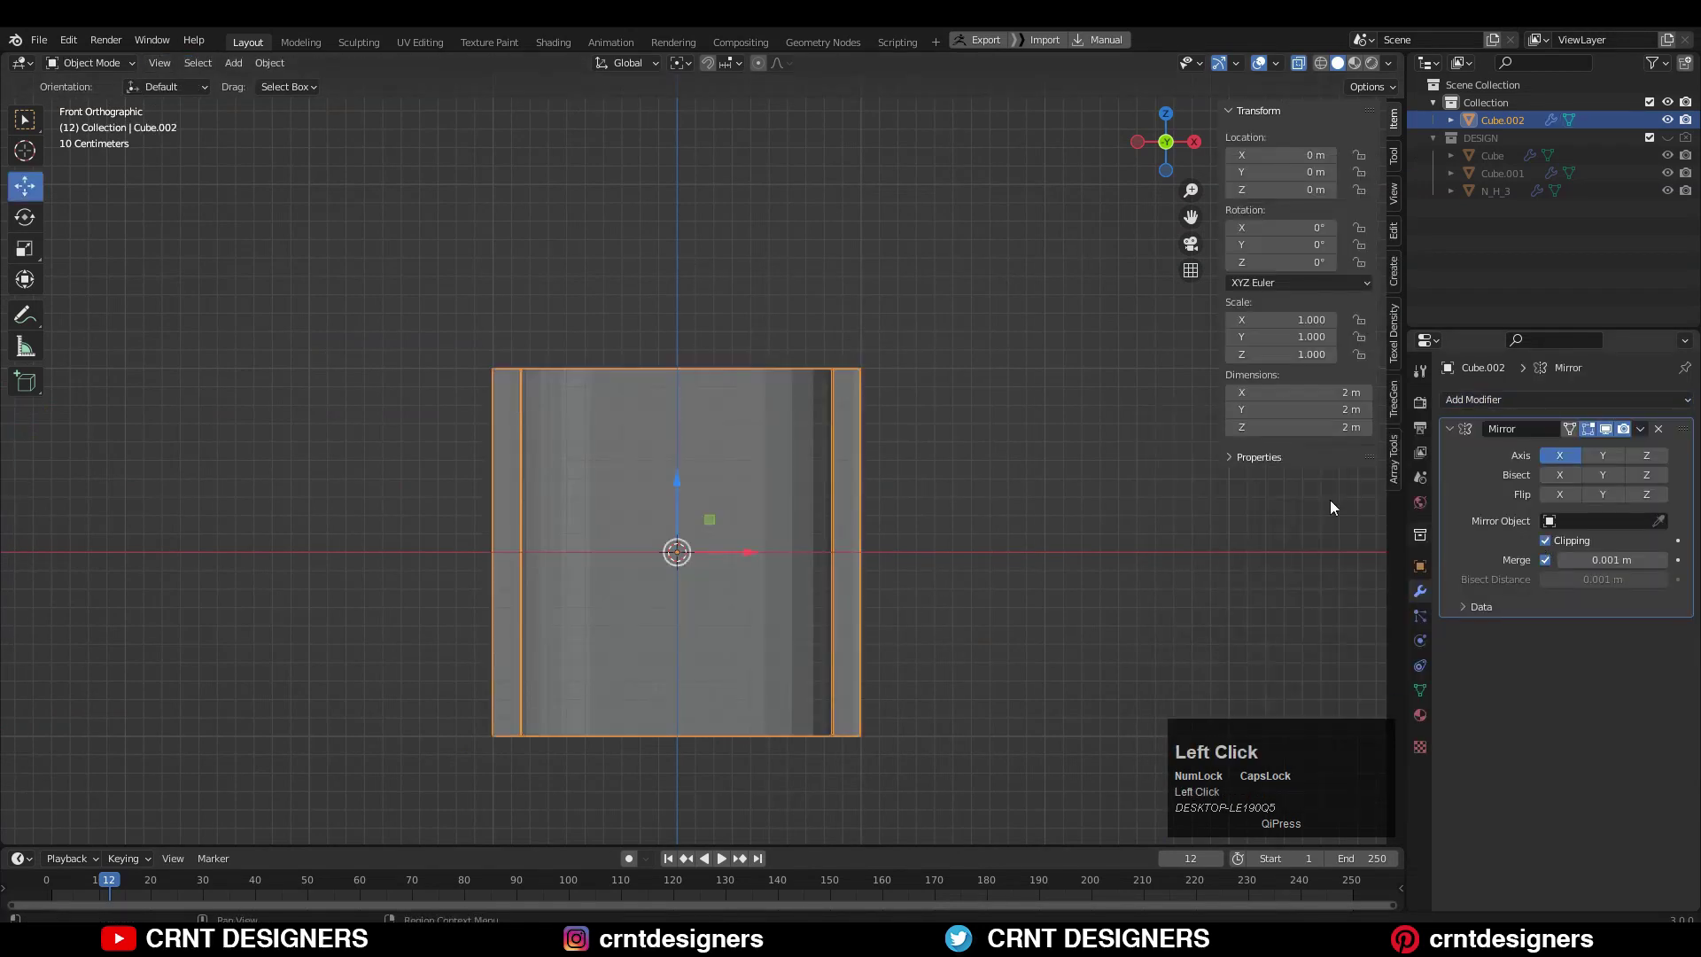
middle_click_drag(993, 381, 1067, 492)
left_click(1298, 63)
middle_click_drag(554, 611, 589, 518)
Inset the band of faces in the second row below the rim around the rounded corner by about 0.05 m.
key("Tab")
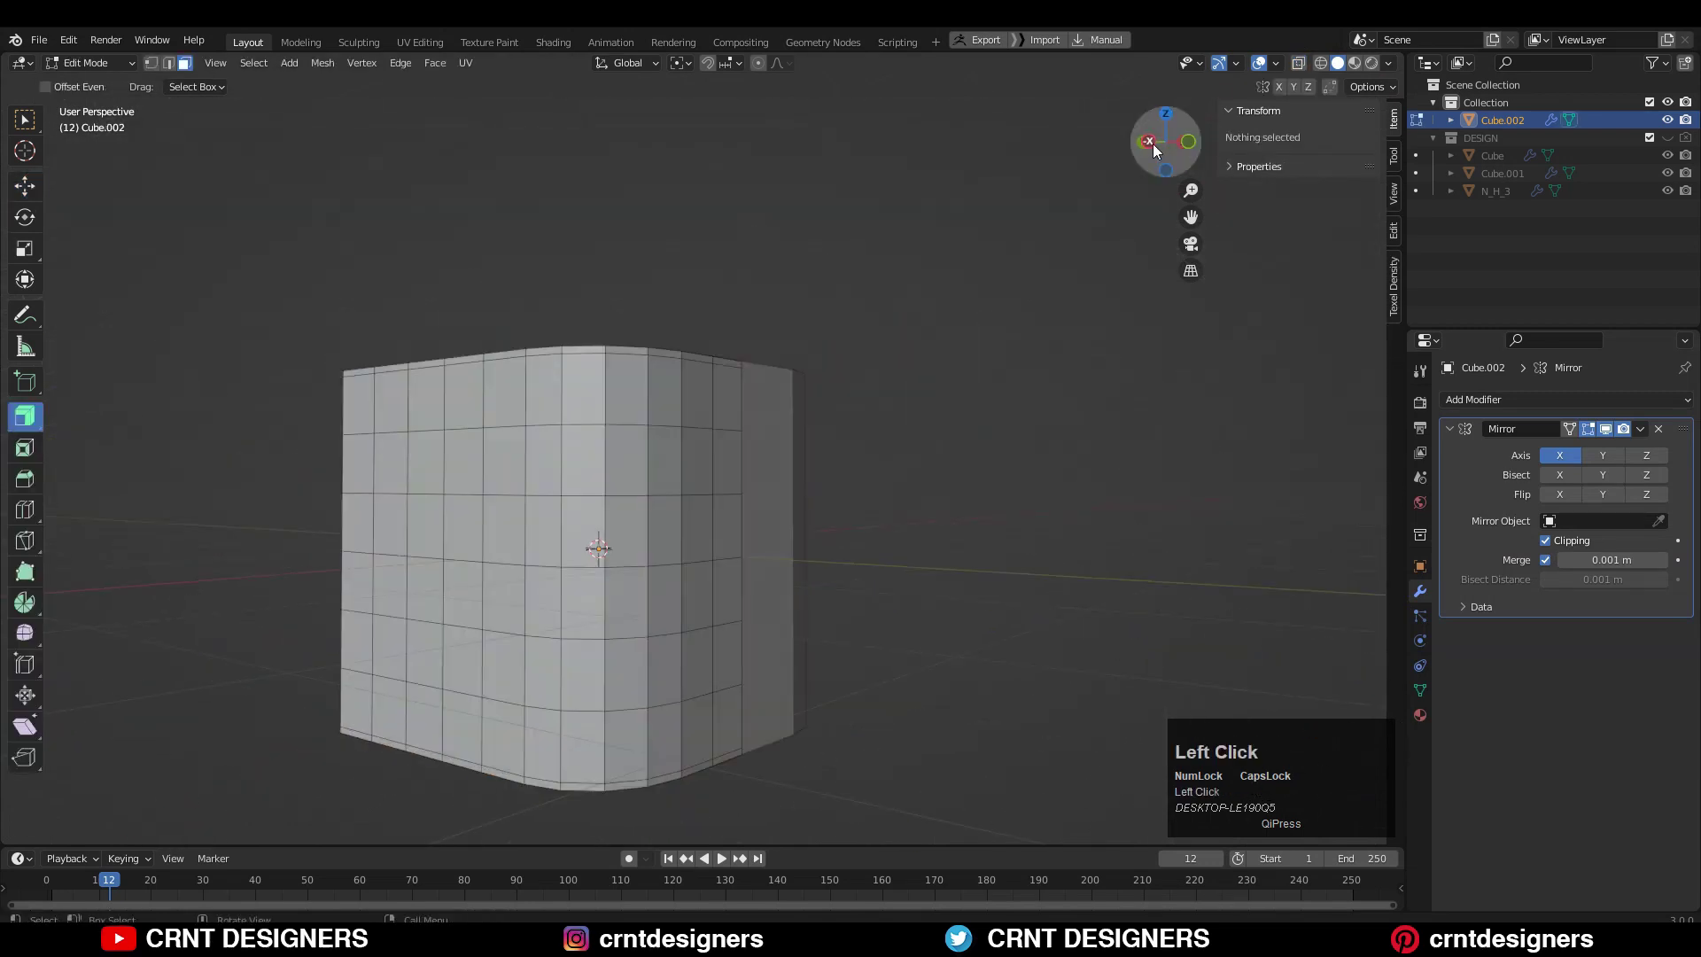
left_click(1154, 147)
middle_click_drag(1077, 186, 1068, 173, "shift")
left_click(1296, 64)
left_click_drag(613, 433, 773, 472)
middle_click_drag(841, 443, 753, 496)
left_click(1298, 64)
middle_click_drag(771, 398, 685, 500)
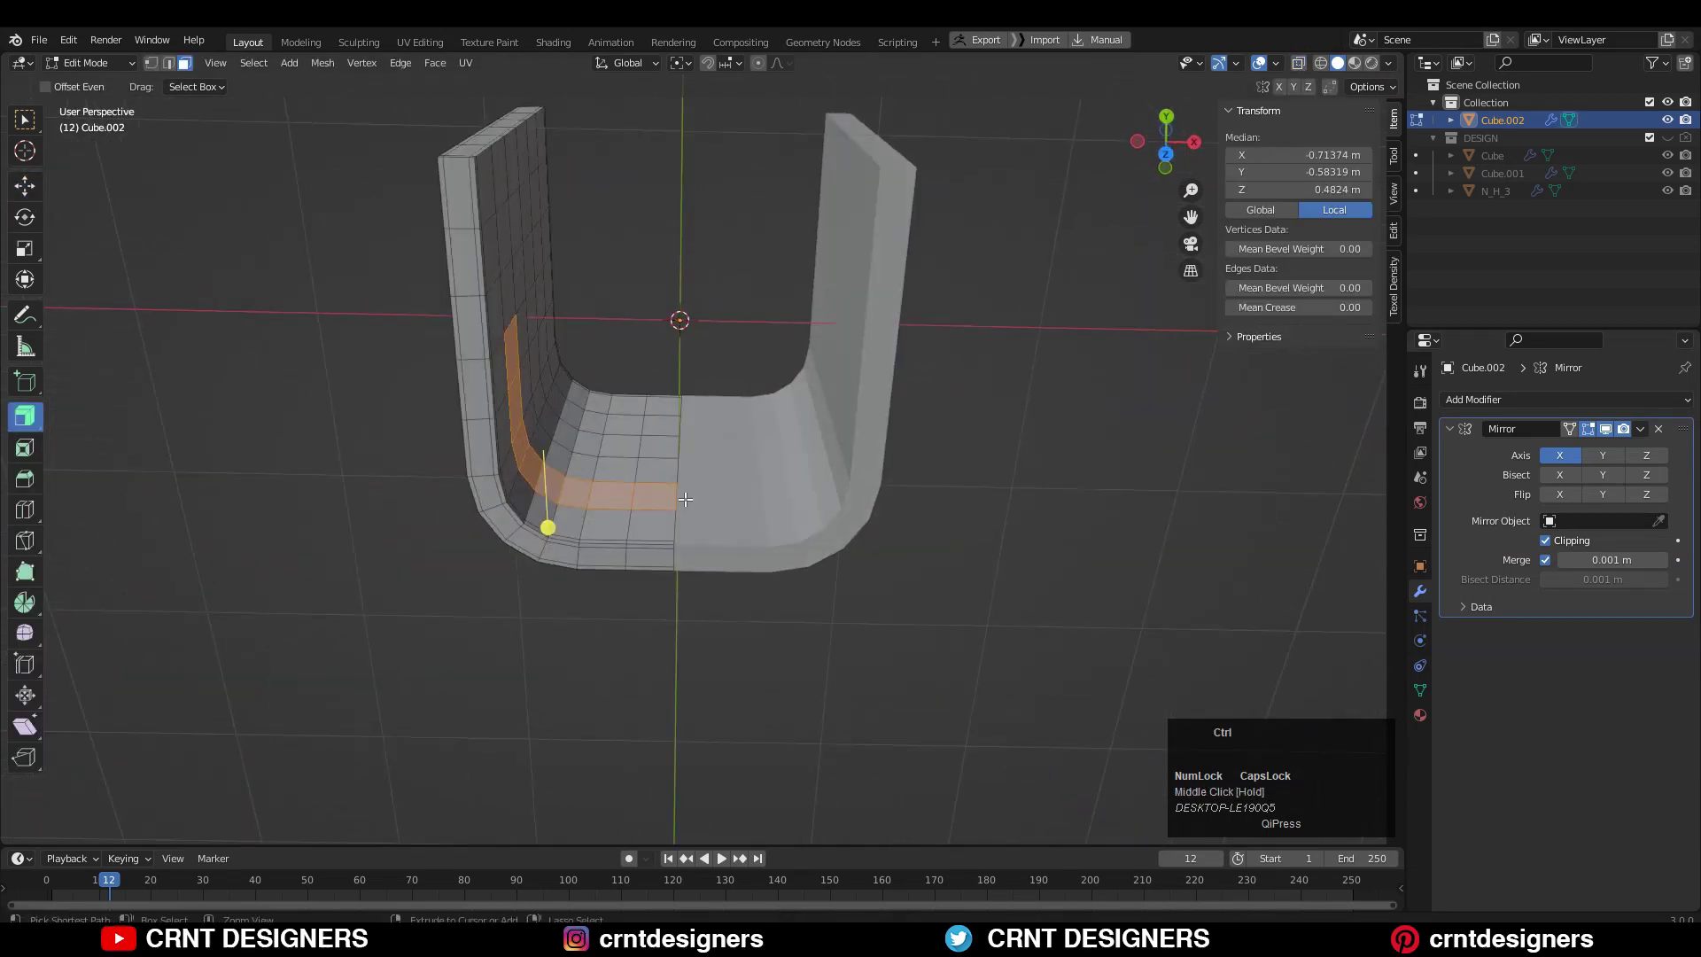
left_click_drag(685, 500, 620, 492, "ctrl")
middle_click_drag(797, 496, 948, 363)
left_click_drag(596, 483, 615, 536, "ctrl")
middle_click_drag(616, 536, 611, 638)
left_click_drag(593, 544, 570, 653, "ctrl")
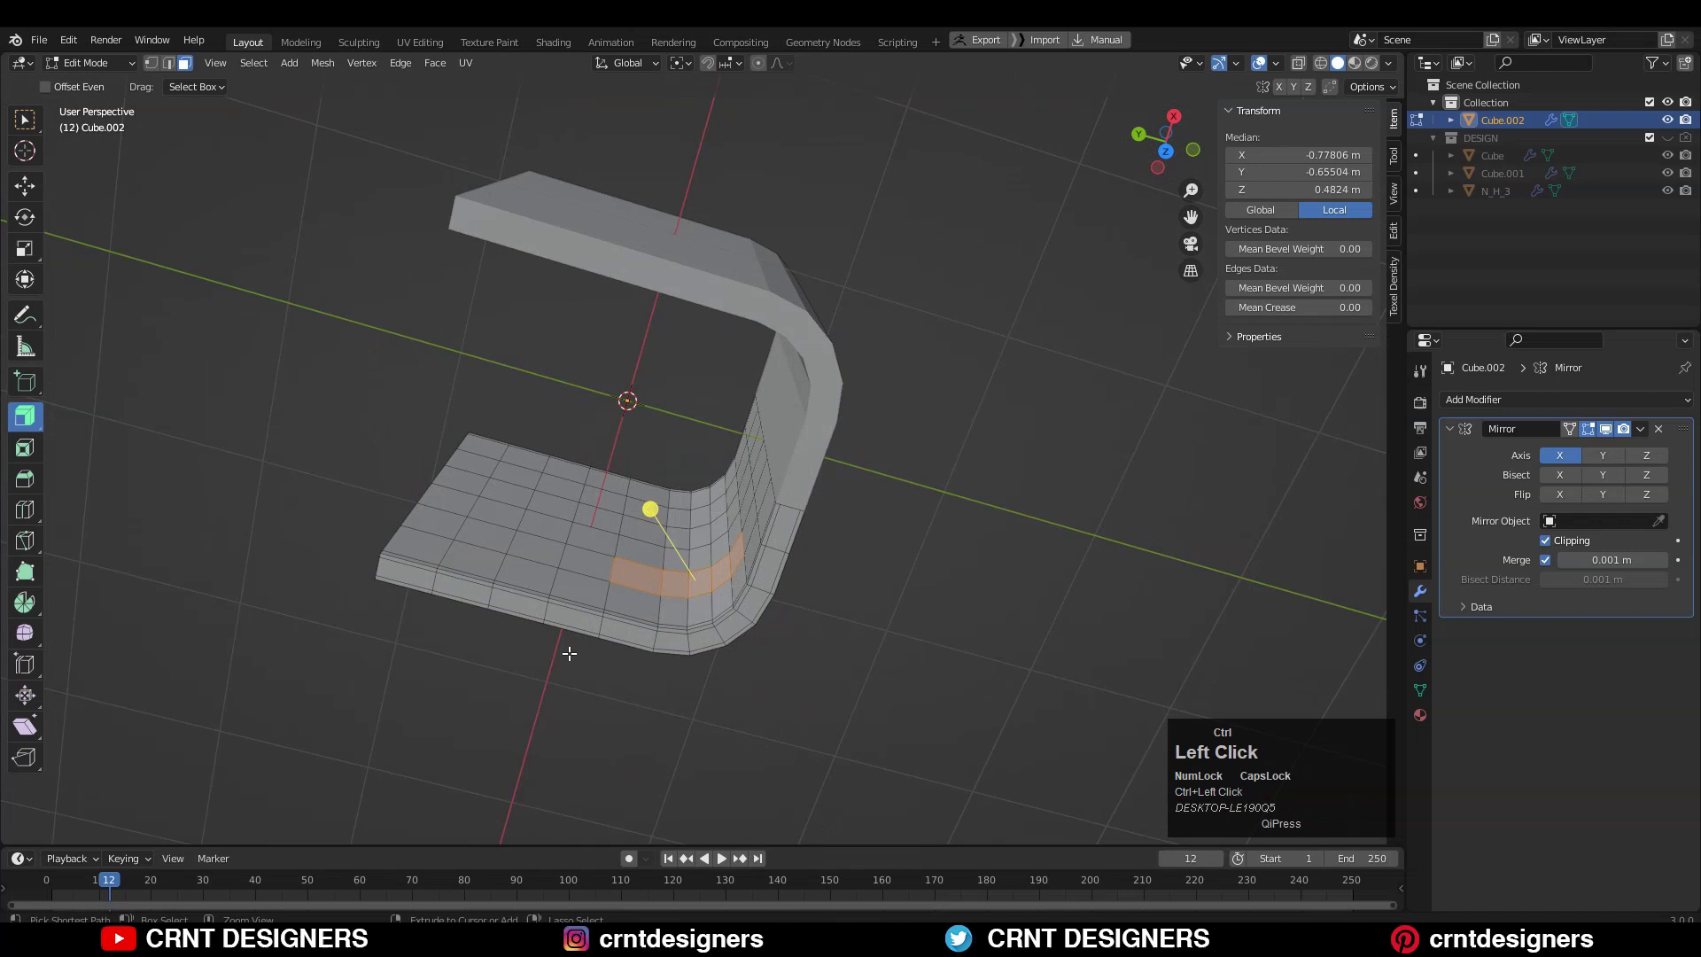
middle_click_drag(570, 653, 536, 524)
scroll(821, 462, "up", 3)
left_click(802, 467)
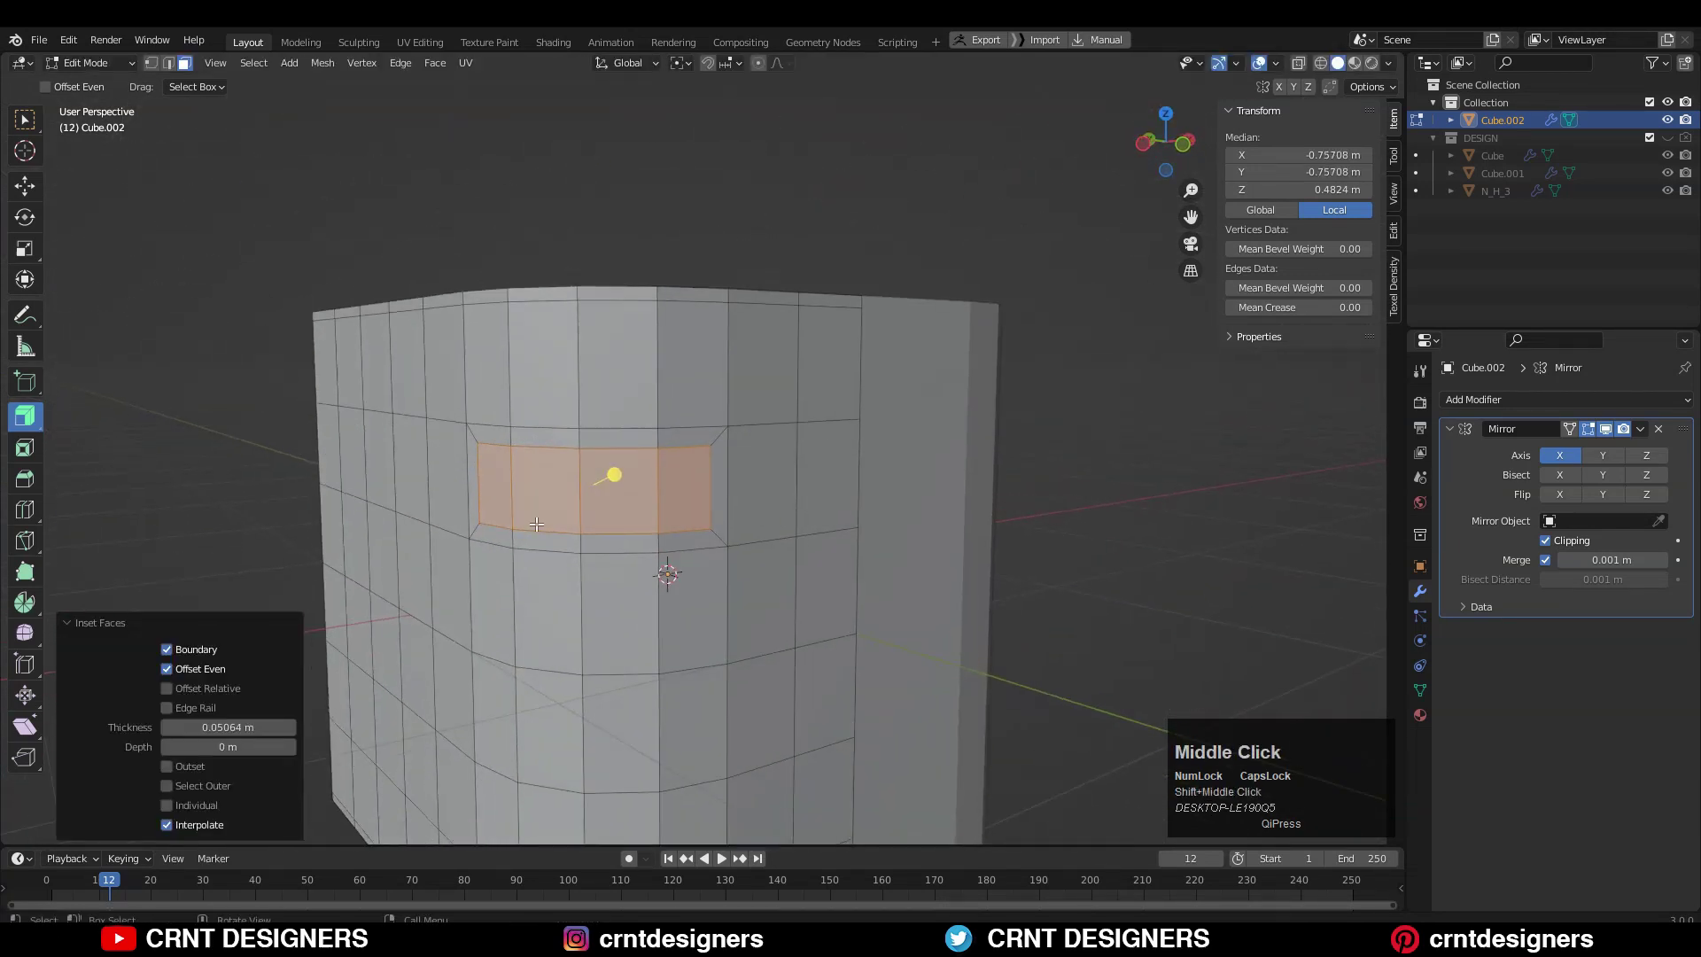
Cut a slot through the wall at the inset corner faces and close the opening's inner sides.
left_click(792, 469)
middle_click_drag(792, 469, 797, 364)
key("alt+e")
left_click(603, 468)
left_click(605, 494)
scroll(797, 471, "up", 3)
key("Tab")
key("Tab")
key("x")
left_click(843, 514)
left_click(789, 465, "alt+shift")
right_click(925, 304)
left_click(907, 304)
middle_click_drag(906, 311, 890, 555)
Add a Subdivision modifier with viewport level 3 to the mirrored shell.
key("Tab")
key("Tab")
key("Tab")
key("ctrl+3")
scroll(776, 414, "down", 4)
key("alt+a")
Add horizontal supporting loop cuts close to the slot's upper and lower edges.
scroll(676, 471, "up", 3)
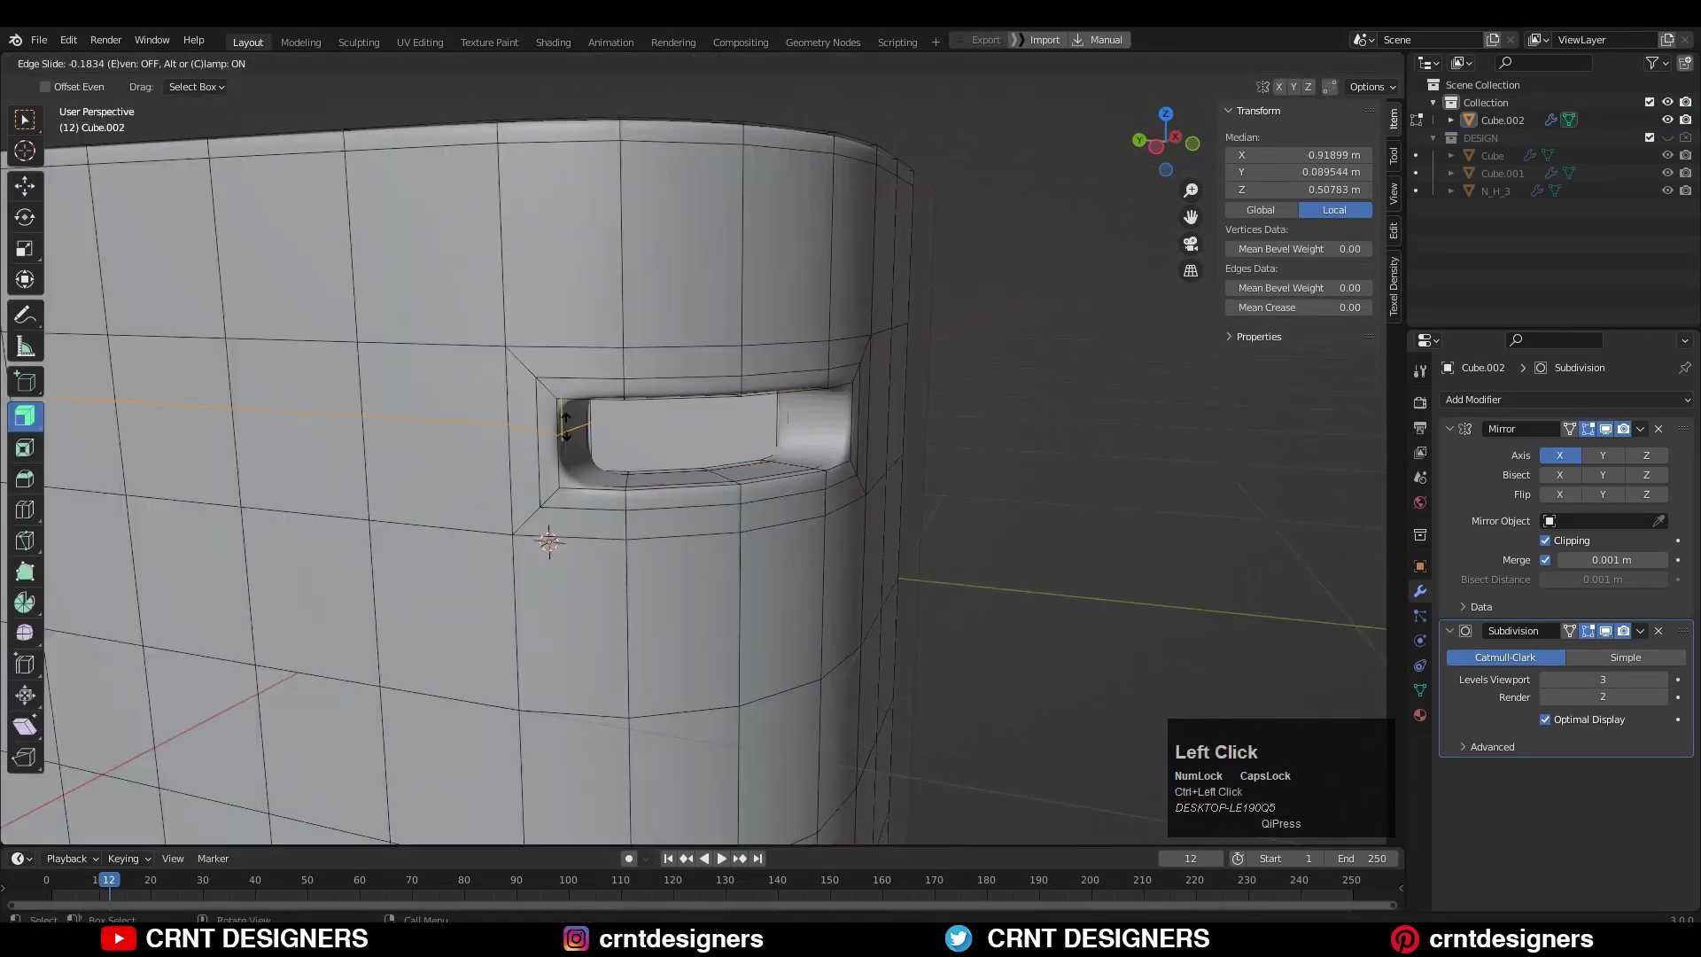
left_click(209, 482)
left_click_drag(806, 354, 806, 365)
left_click(803, 439)
key("Tab")
key("Tab")
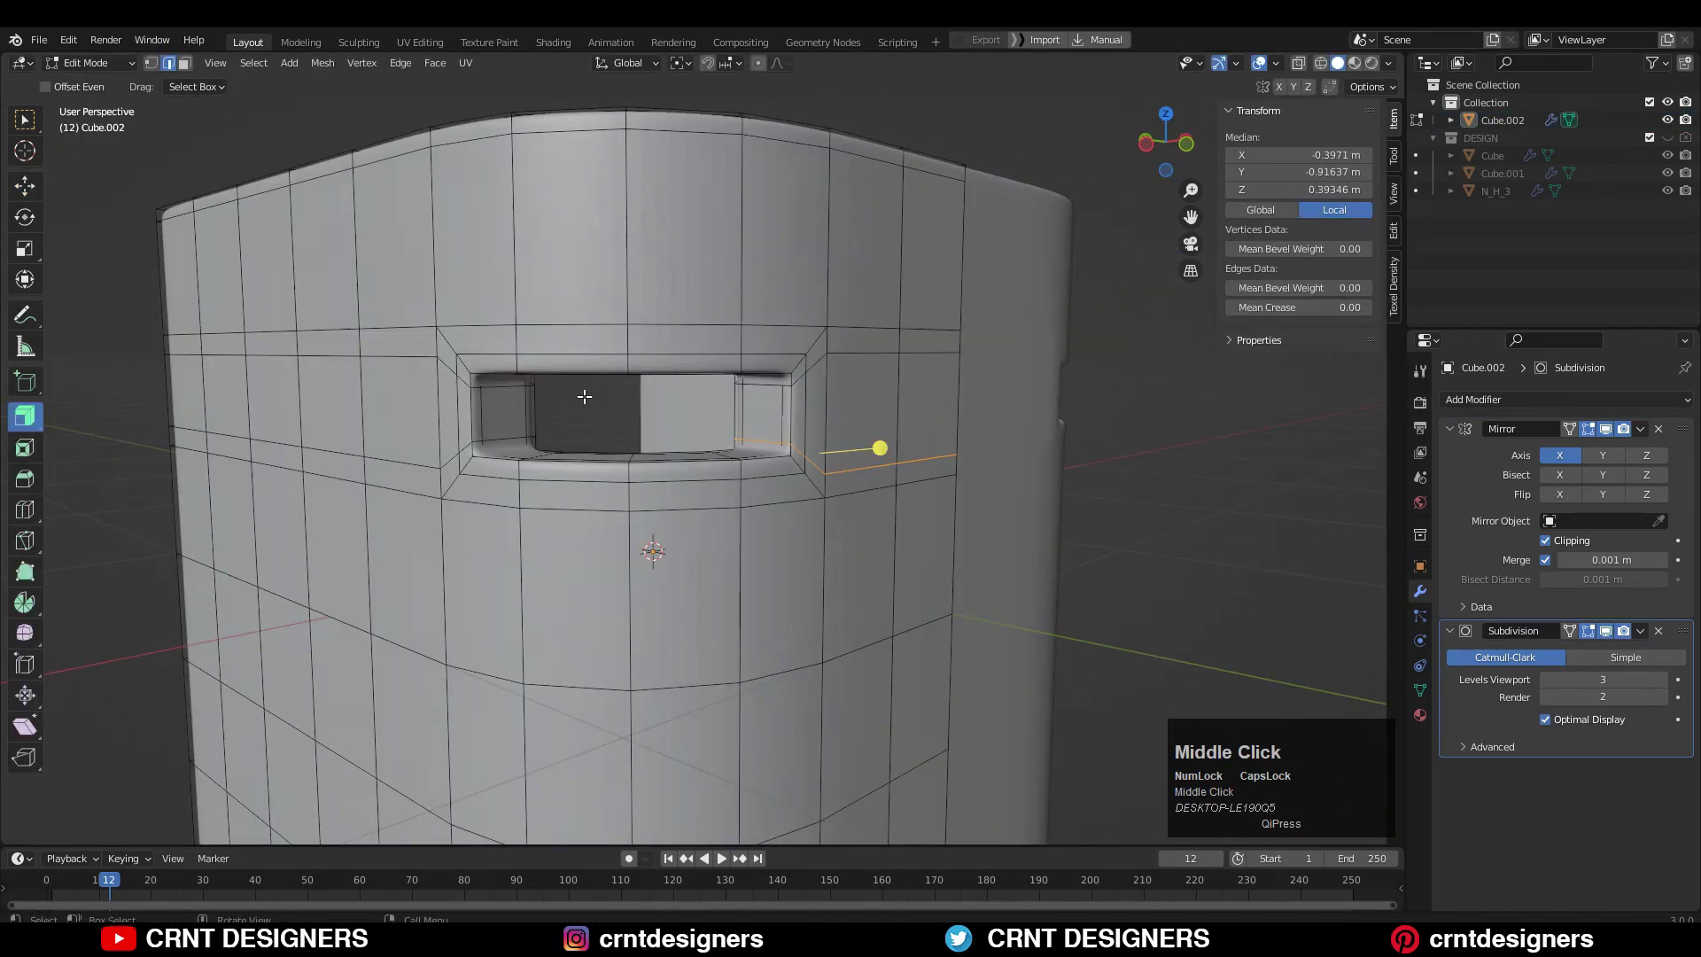
Add vertical supporting loop cuts close to the slot's two ends to sharpen its corners.
key("ctrl+r")
left_click(530, 379)
middle_click_drag(584, 395, 443, 376)
left_click(753, 331)
middle_click_drag(753, 381, 744, 310)
left_click(727, 442)
middle_click_drag(620, 452, 762, 470)
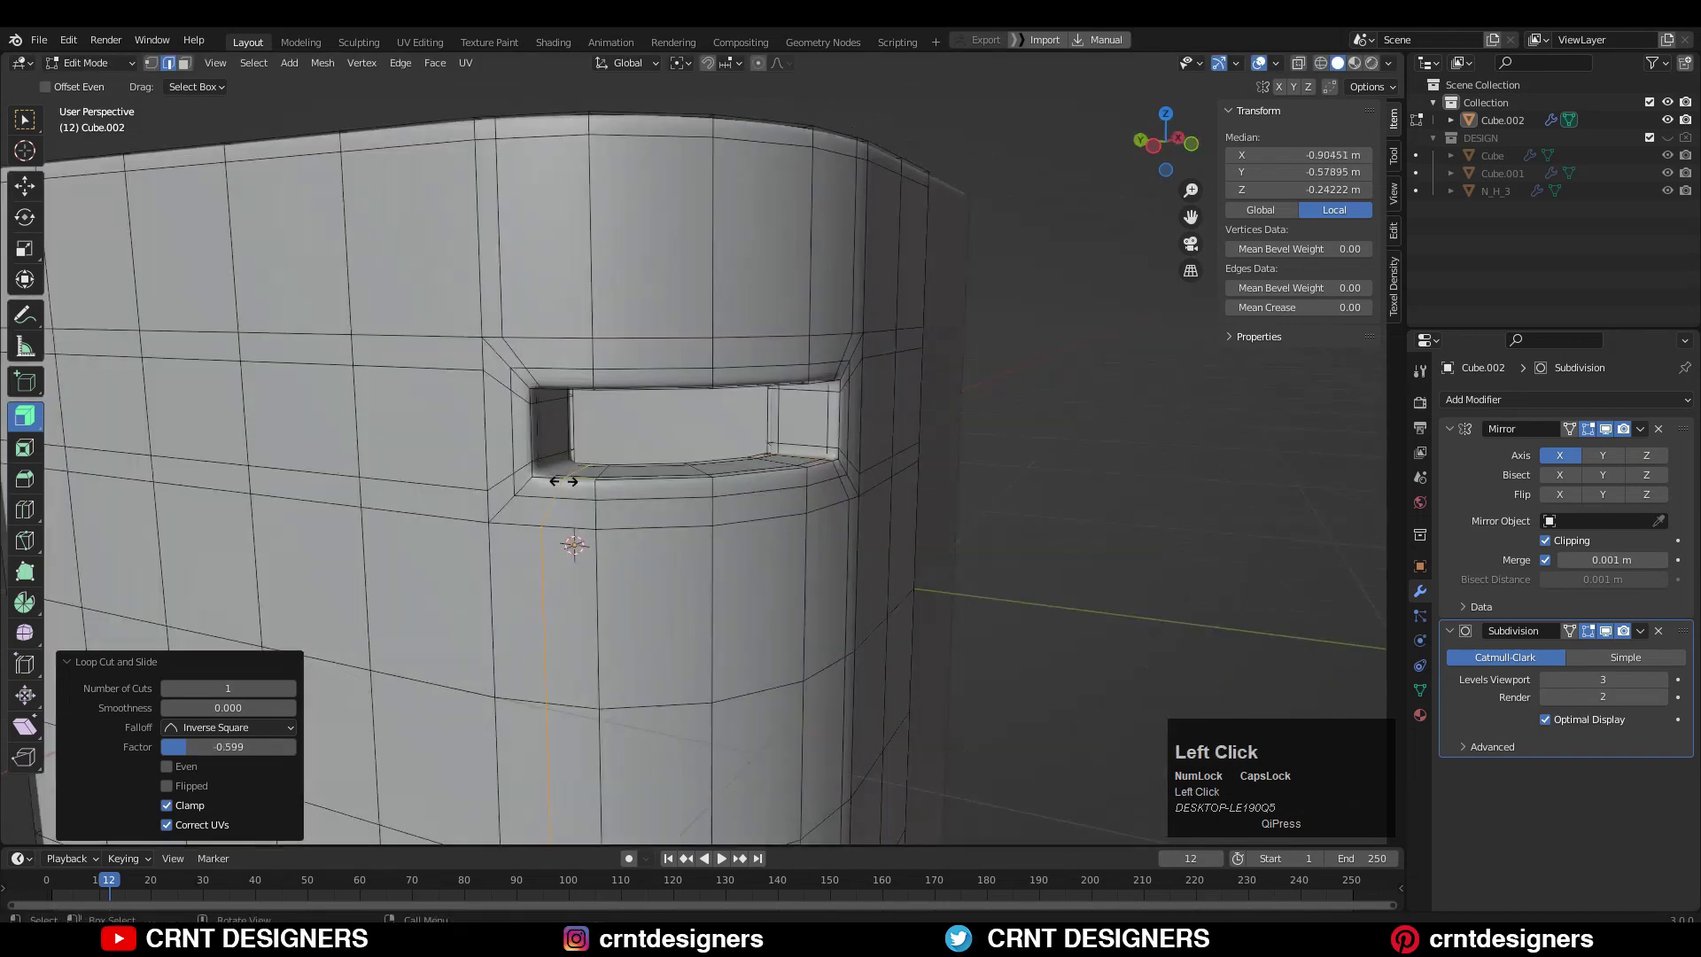
Leave mesh editing and apply smooth shading to the slotted shell.
key("Tab")
left_click(1258, 63)
scroll(753, 354, "down", 3)
middle_click_drag(726, 354, 753, 311)
right_click(753, 295)
left_click(753, 286)
scroll(922, 264, "down", 3)
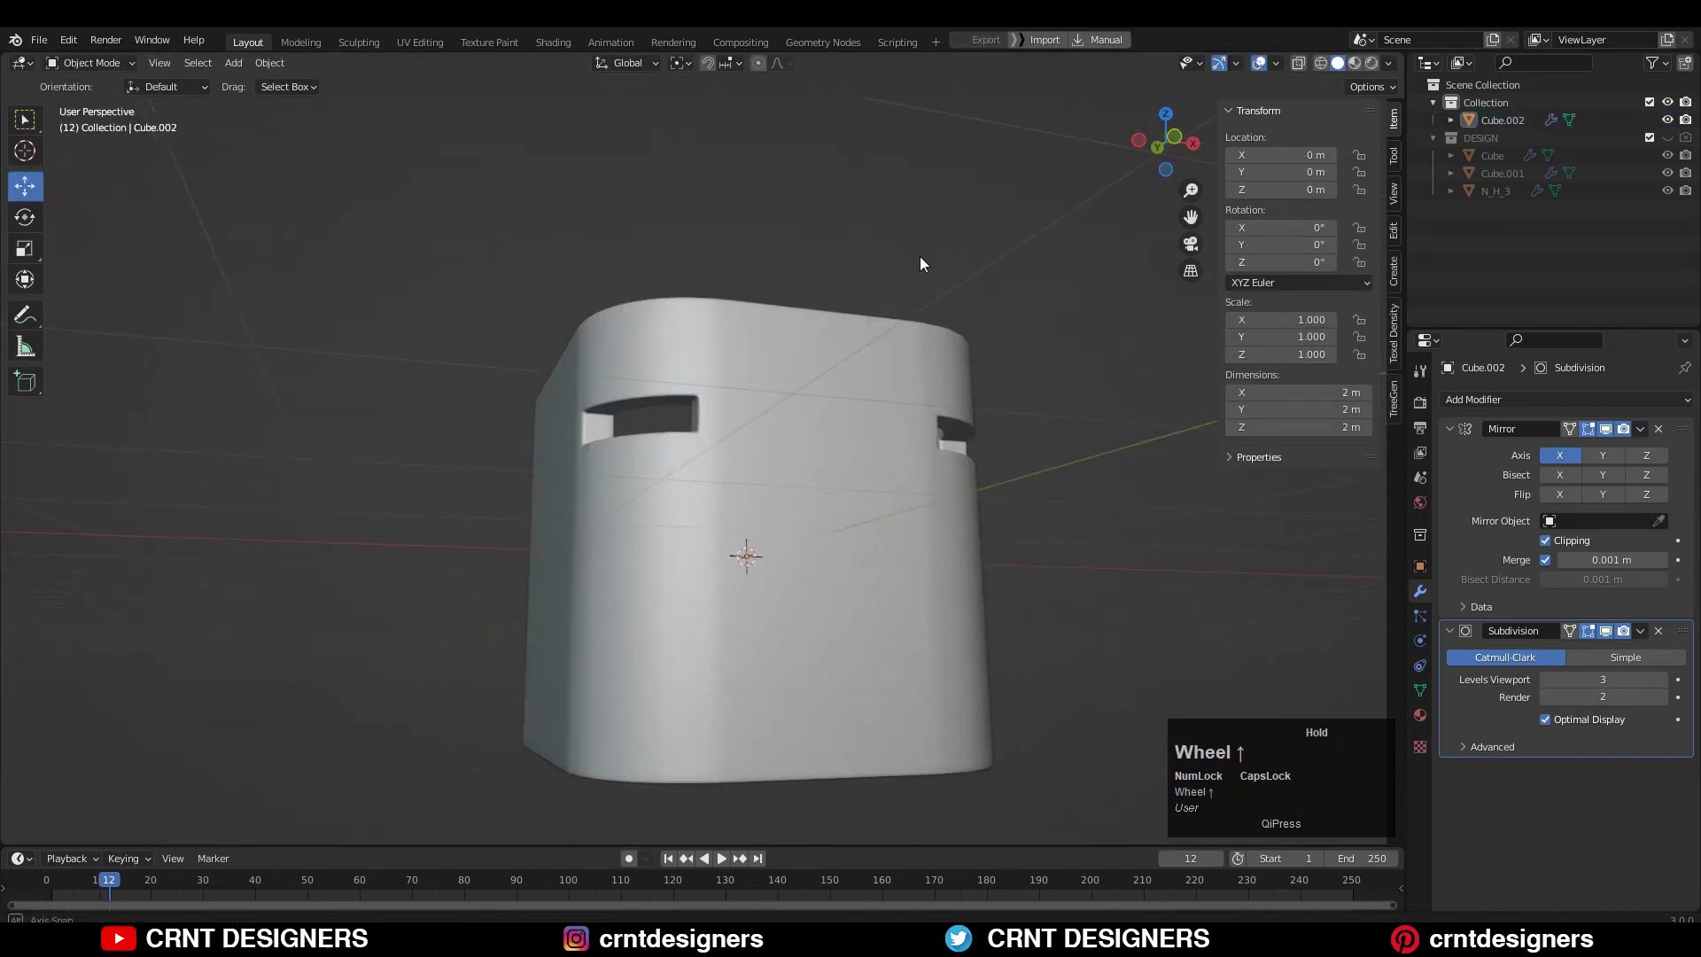
Examine the smoothed shell, its corner slots and its mesh topology from several angles.
middle_click_drag(922, 264, 842, 297)
scroll(815, 271, "down", 5)
scroll(831, 277, "up", 2)
scroll(843, 416, "up", 2)
left_click(856, 268)
key("Tab")
scroll(764, 409, "up", 3)
scroll(764, 409, "down", 1)
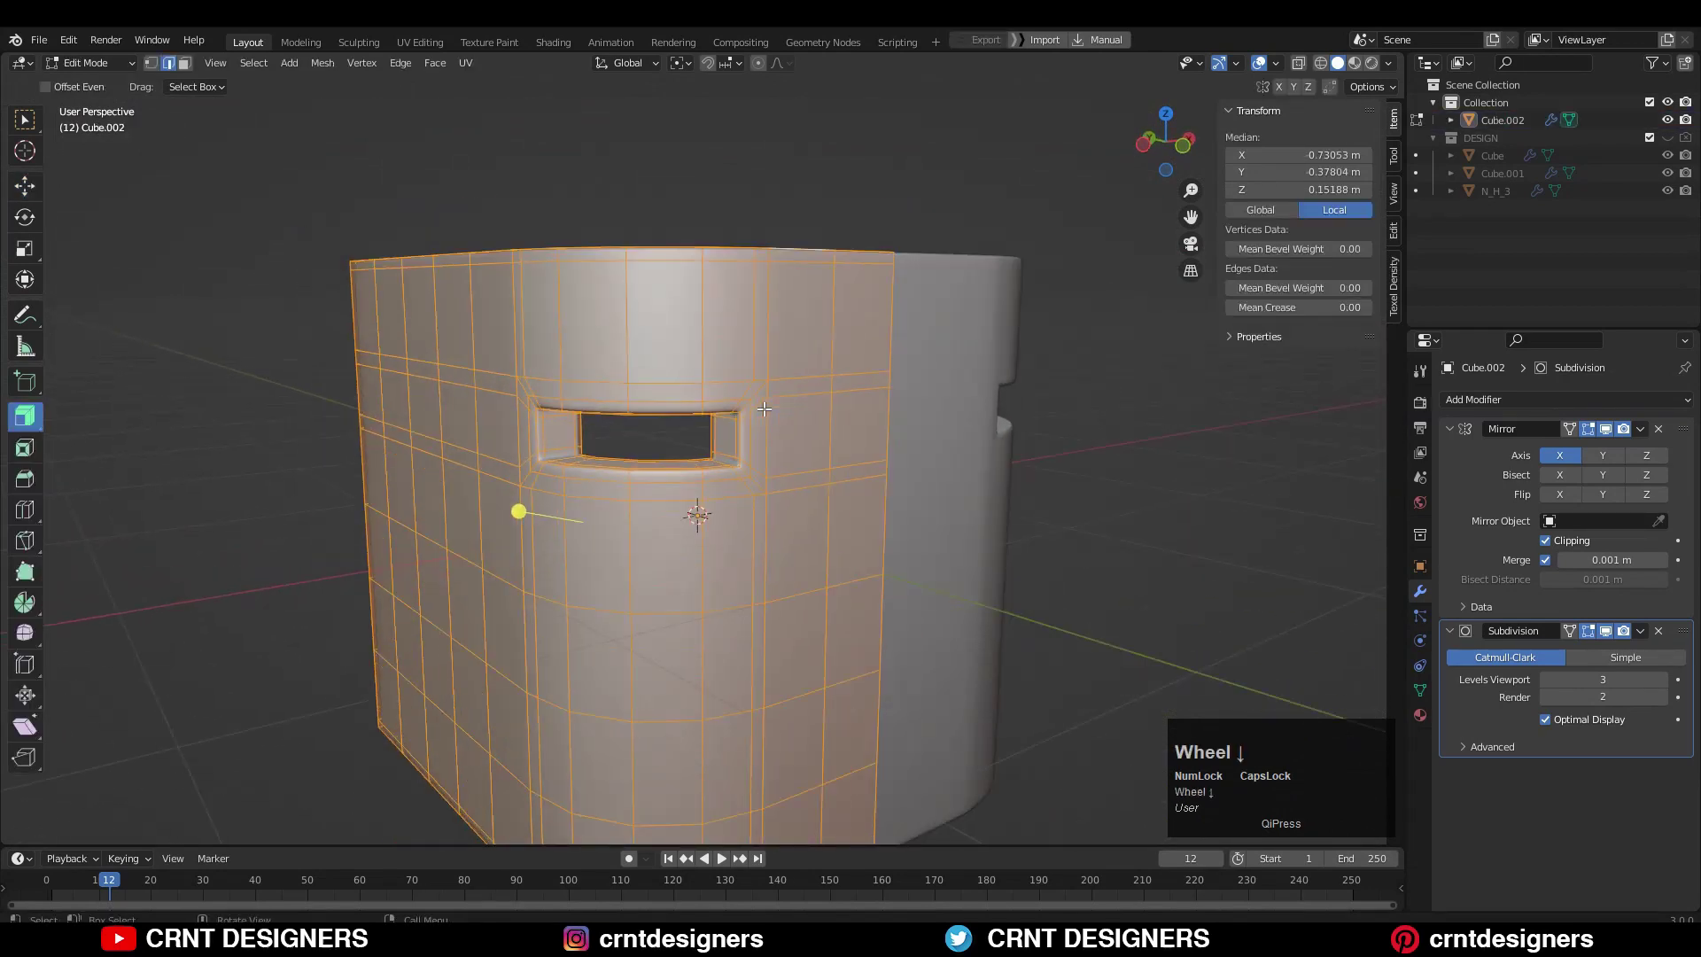
scroll(764, 409, "up", 1)
middle_click_drag(769, 645, 722, 548, "shift")
scroll(801, 505, "down", 2)
key("Tab")
scroll(820, 418, "down", 4)
Duplicate the shell in place and hide the original object.
left_click(795, 428)
key("shift+d")
right_click(833, 310)
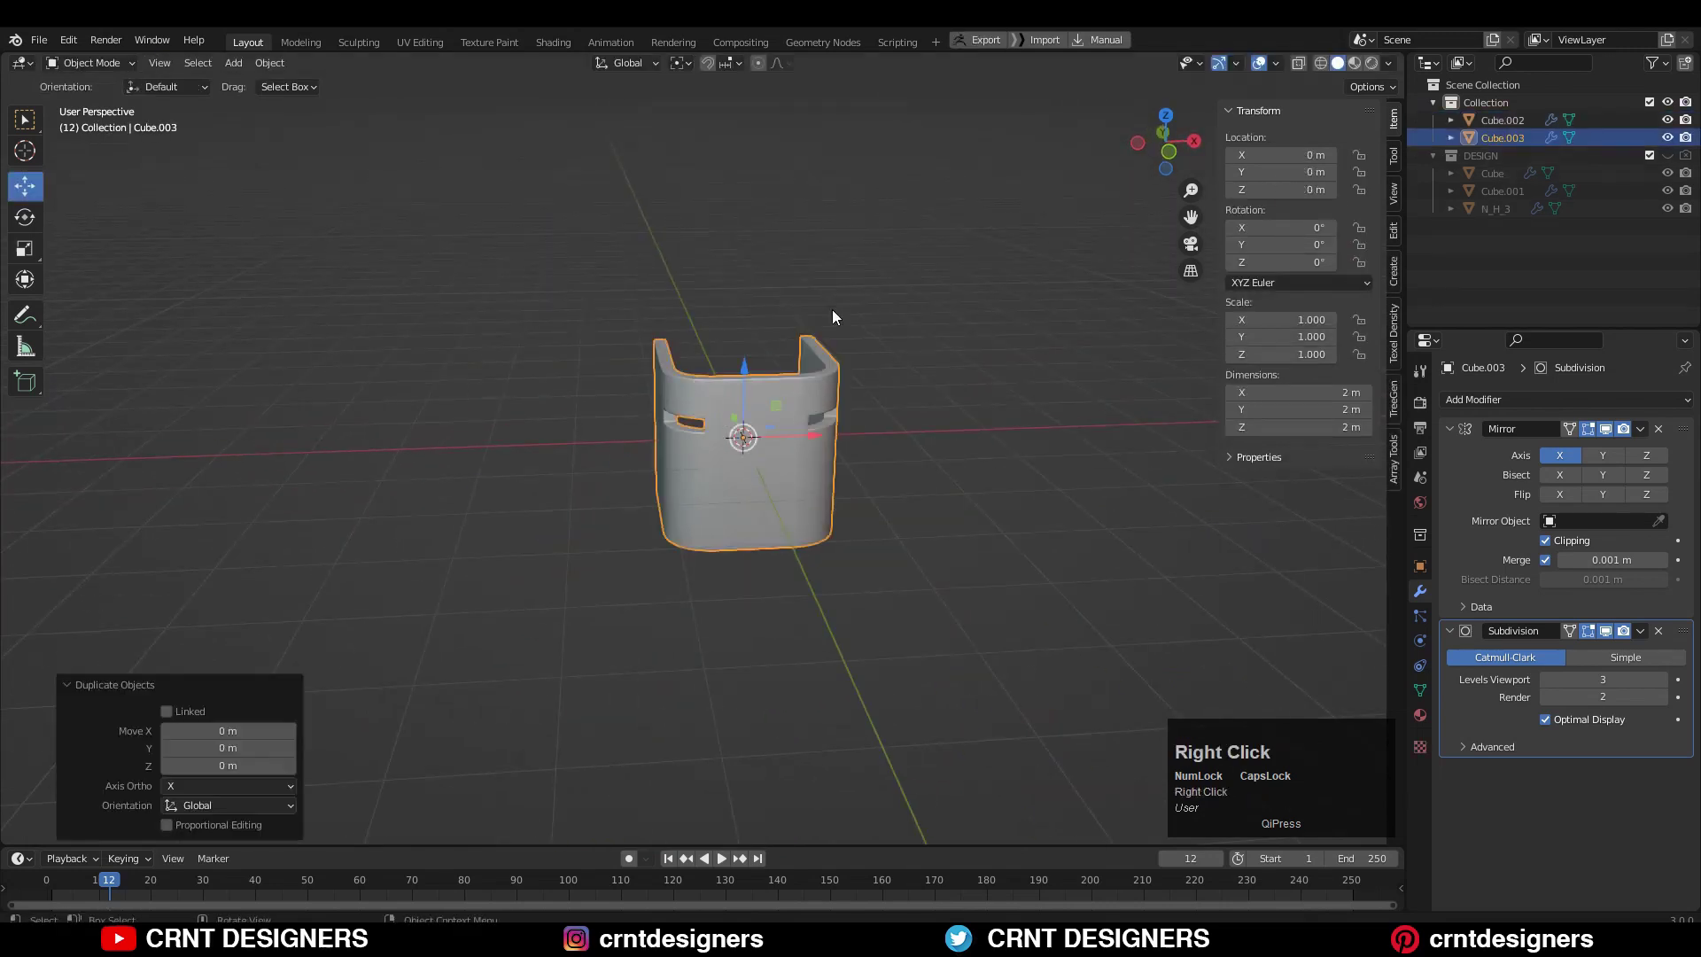
left_click(811, 466)
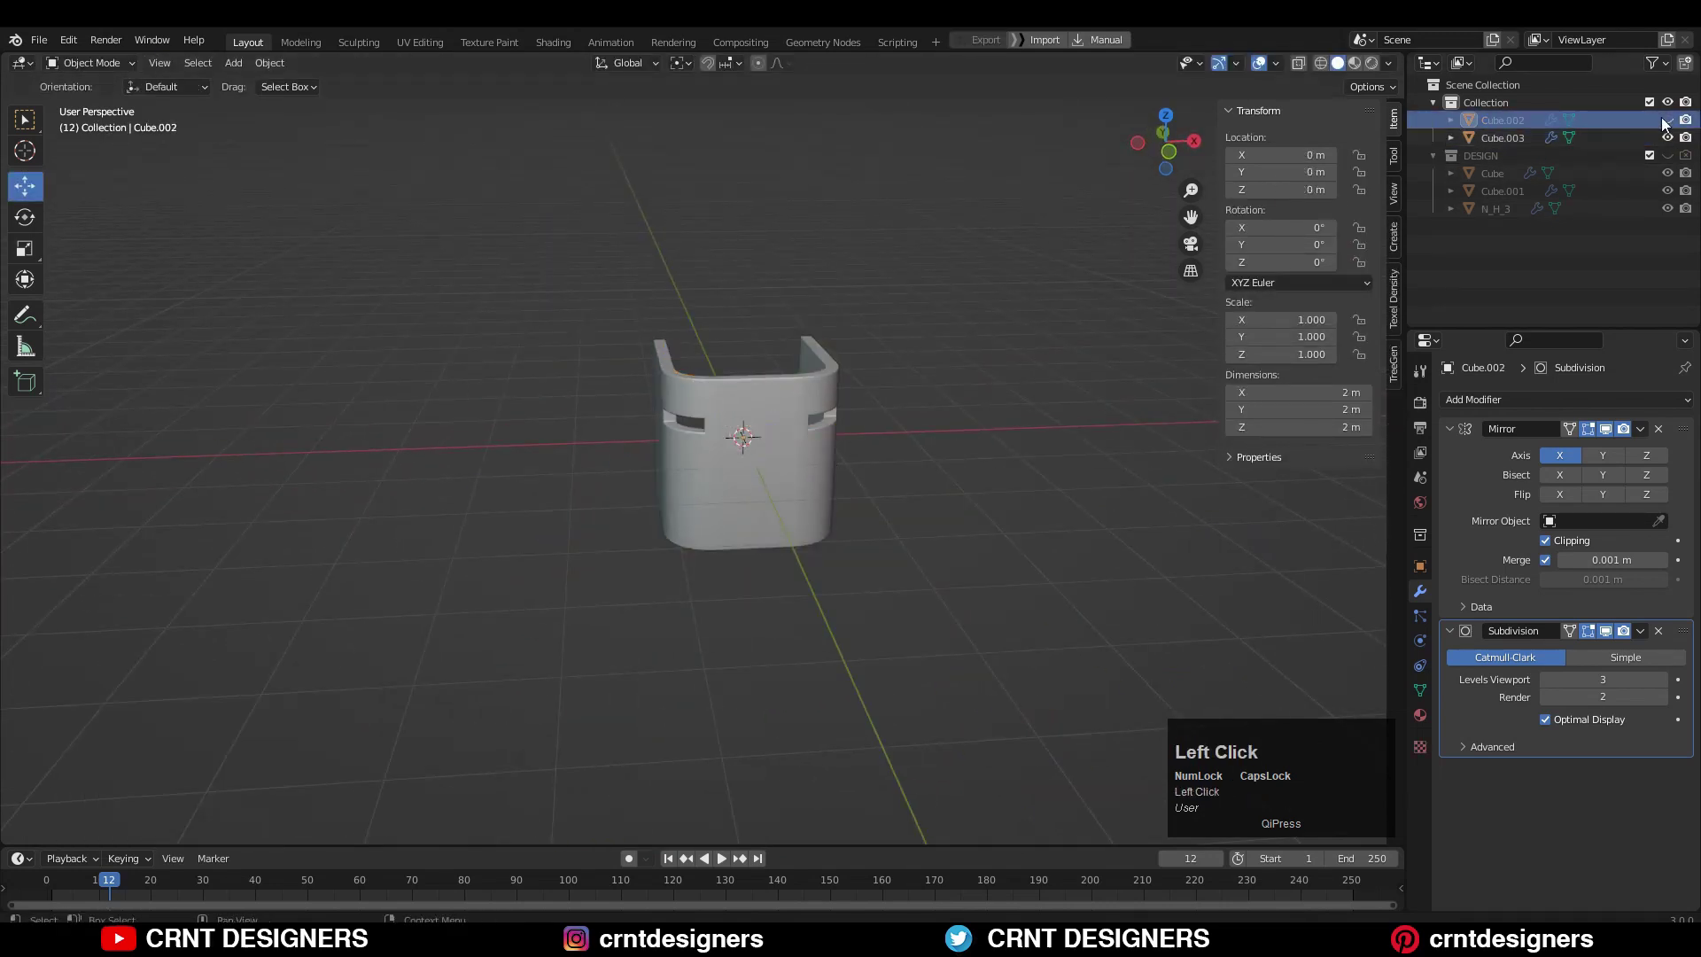
Inset the upper band of faces around the duplicate's rounded corner by about 0.015 m.
left_click(788, 479)
key("Tab")
scroll(788, 478, "up", 4)
middle_click_drag(789, 479, 873, 487)
left_click(1165, 116)
left_click(1298, 63)
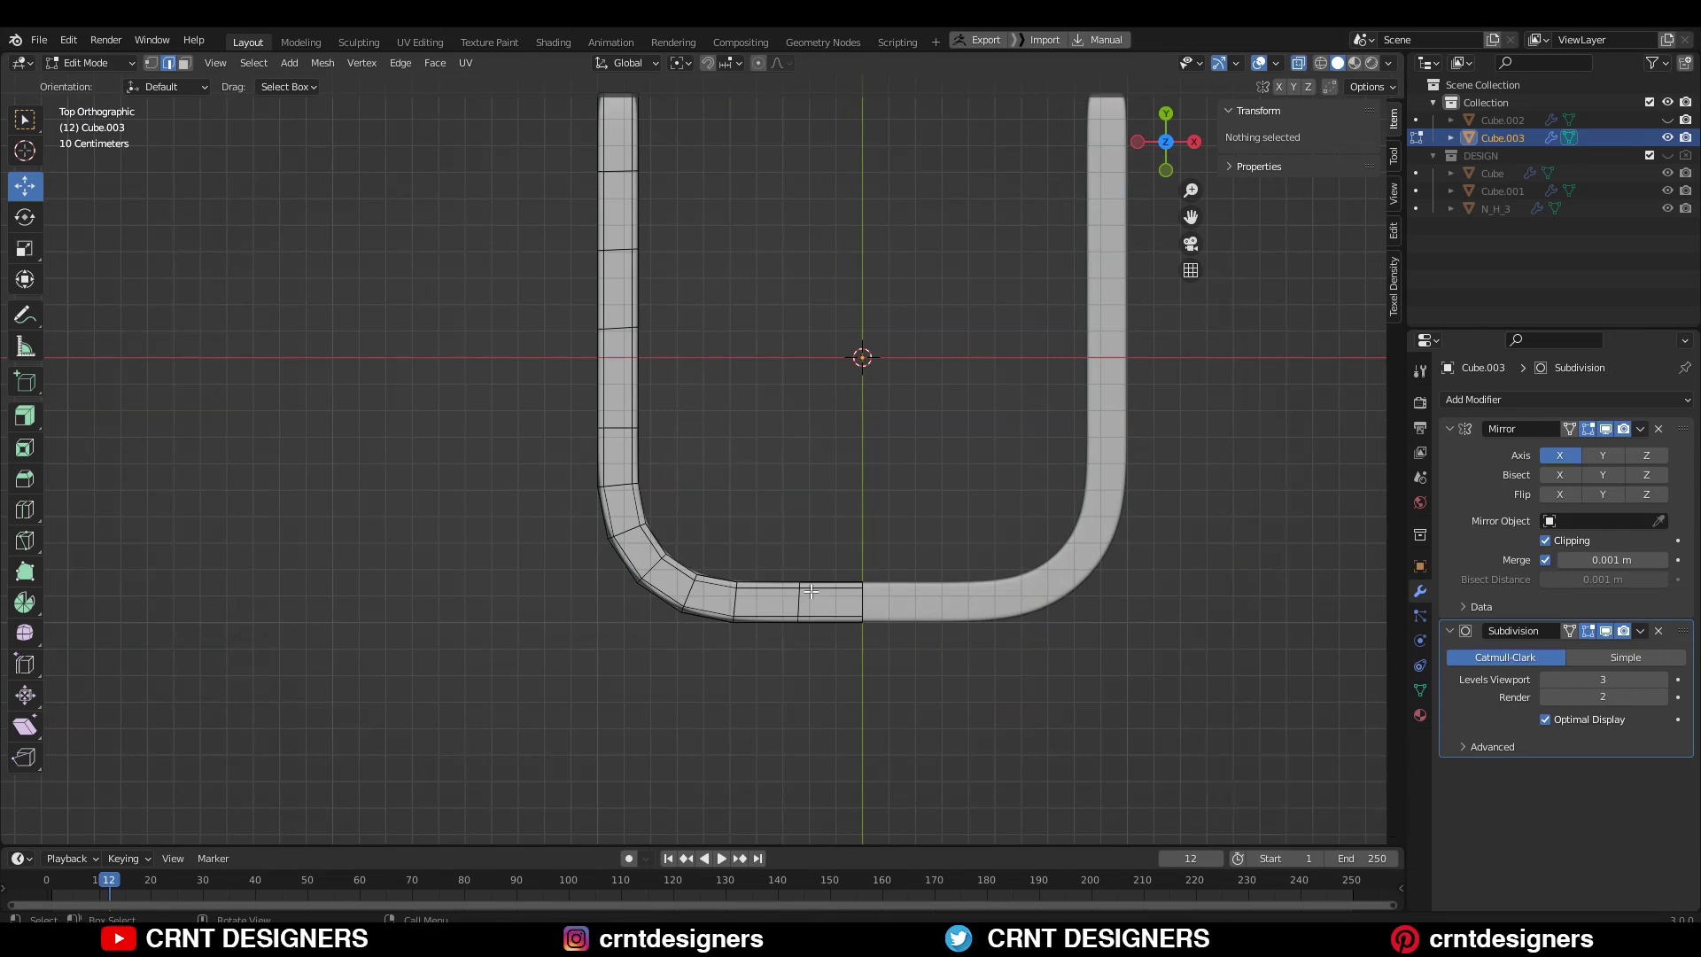
key("0")
key("Return")
left_click(185, 63)
left_click_drag(783, 699, 580, 447)
middle_click_drag(638, 496, 851, 292)
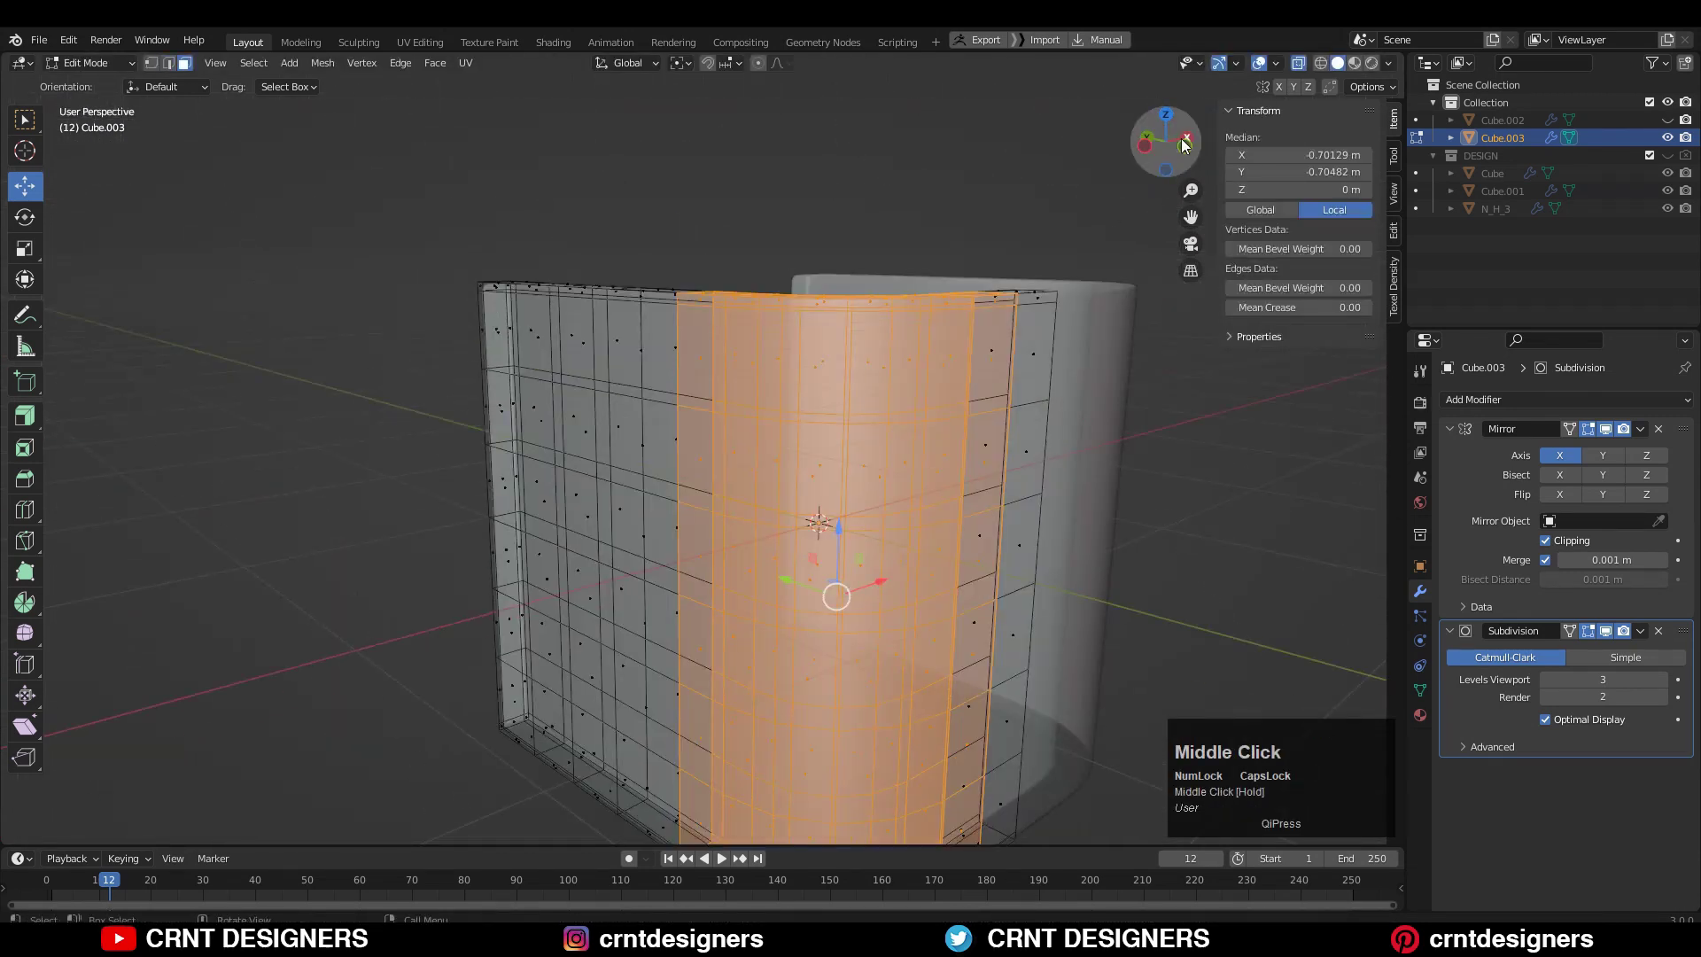
left_click(1182, 146)
left_click_drag(744, 275, 961, 390, "ctrl")
left_click(1299, 65)
key("i")
middle_click_drag(1178, 381, 993, 525)
left_click(1063, 454)
scroll(1063, 465, "up", 3)
Delete the inset faces on the outer and inner sides of the duplicate's rounded corner to open a slot.
left_click(36, 416)
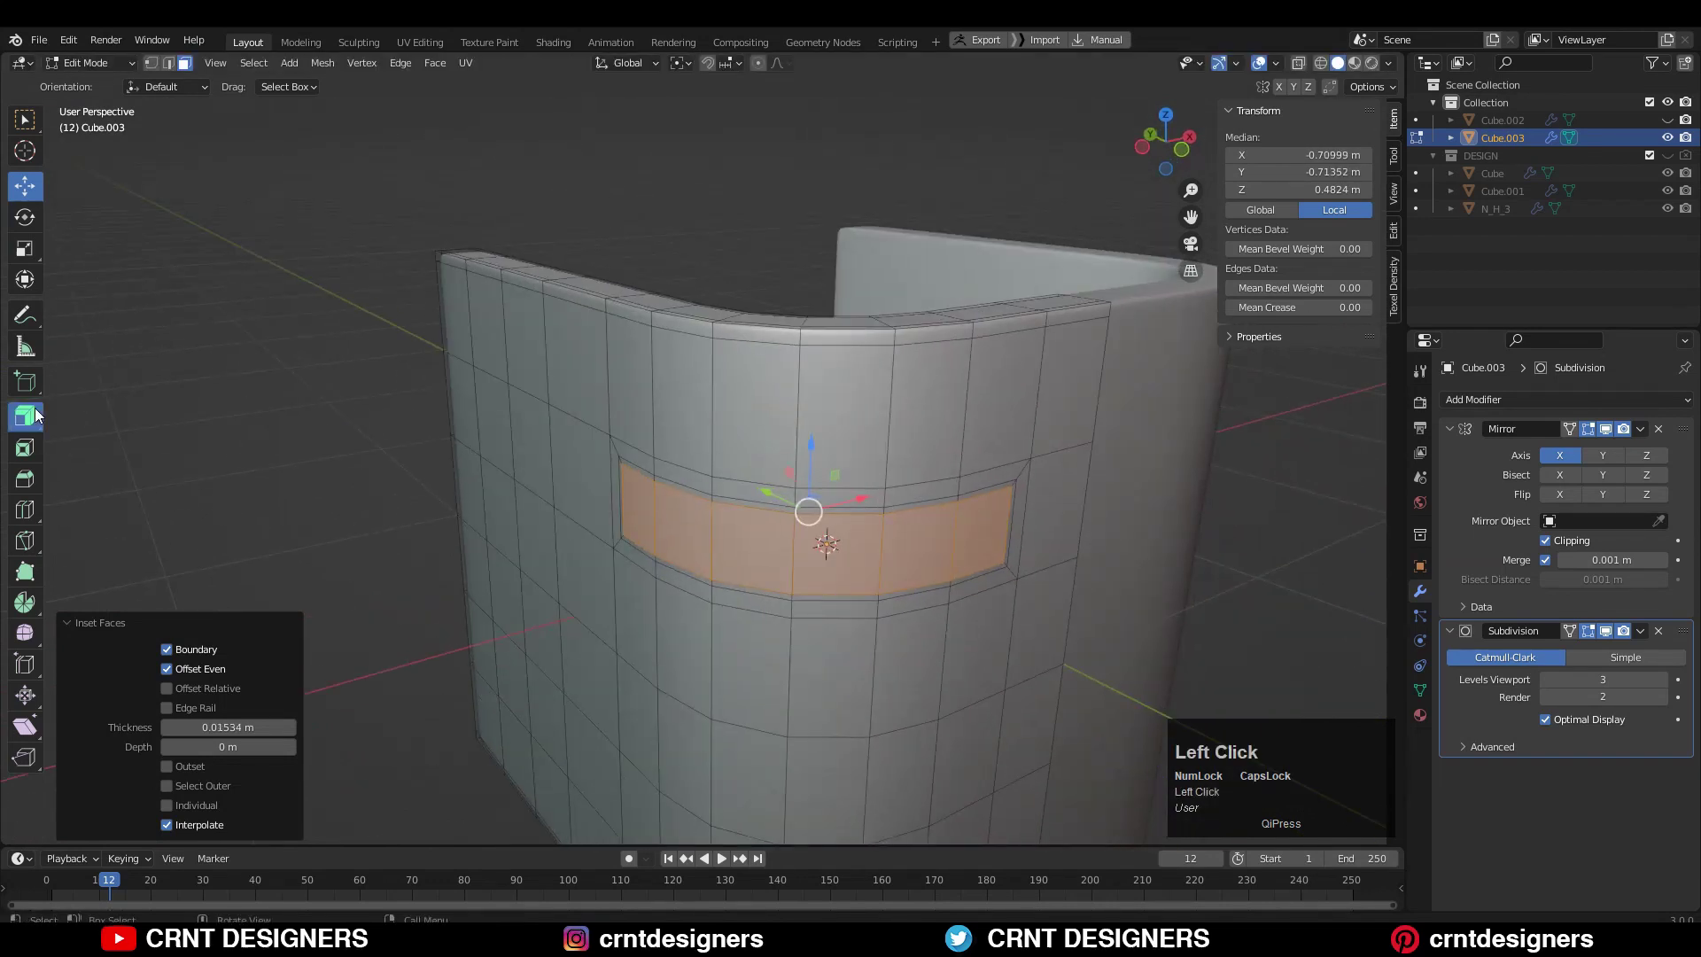
left_click_drag(802, 563, 805, 557, "shift")
middle_click_drag(922, 522, 1054, 469)
key("x")
left_click(1054, 471)
Bridge the outer and inner edge loops of the opening to build the slot's walls.
left_click(872, 436, "alt")
right_click(1157, 446)
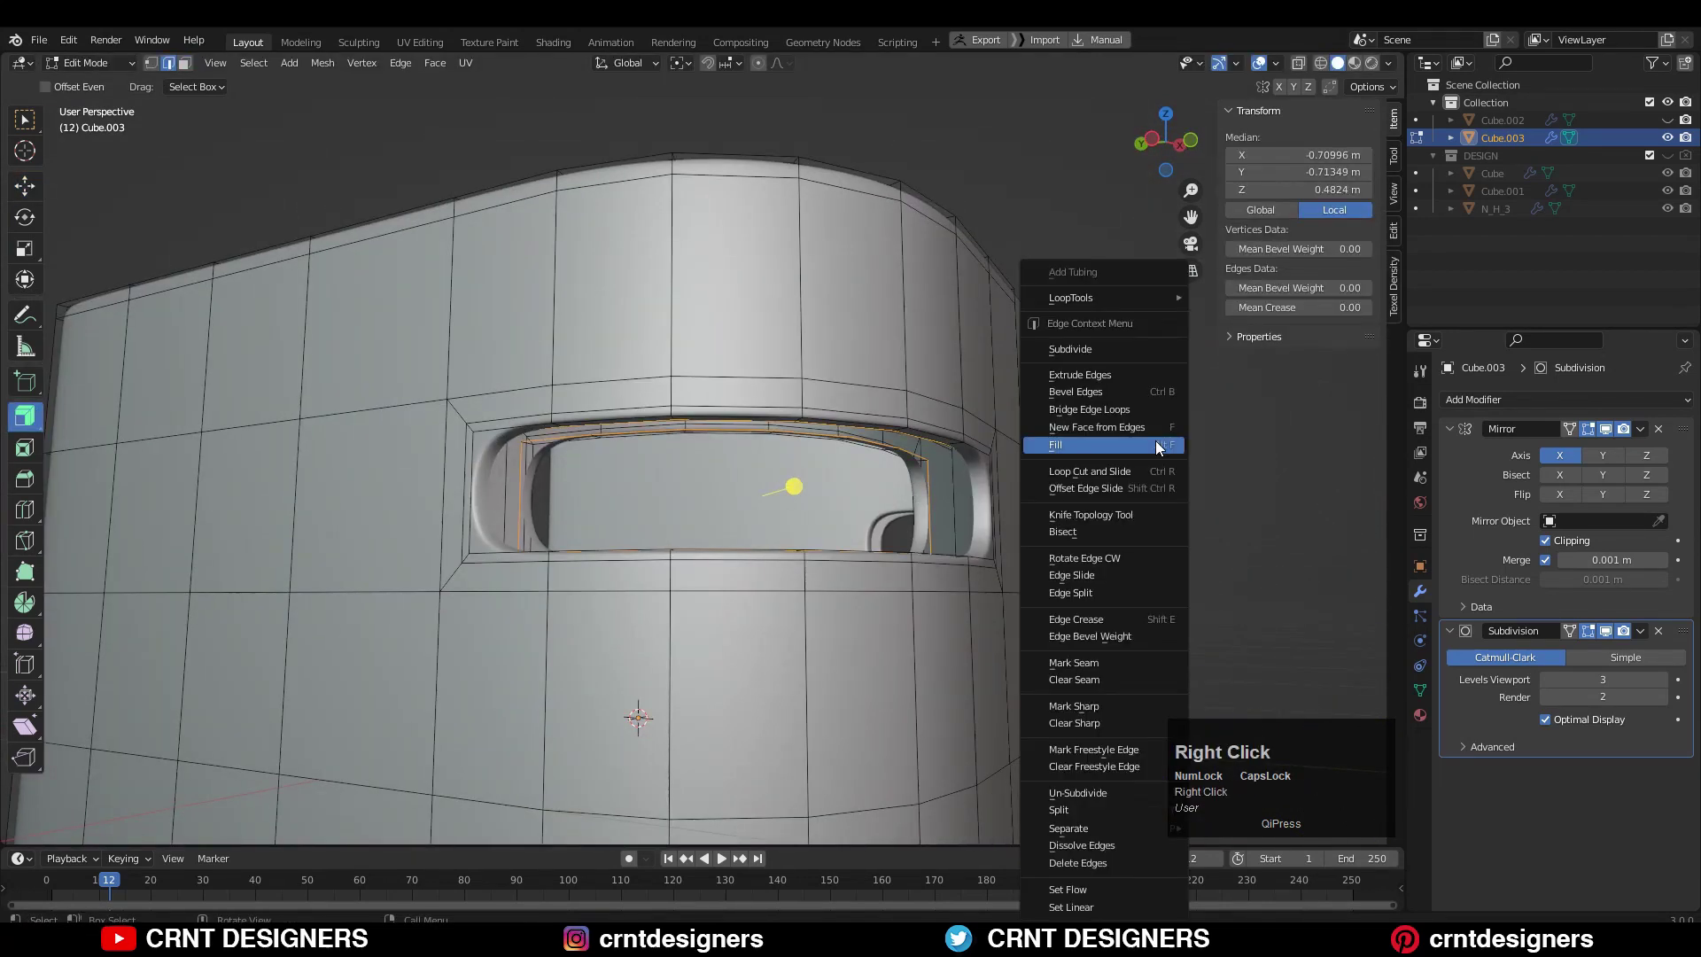
left_click(1151, 411)
key("Tab")
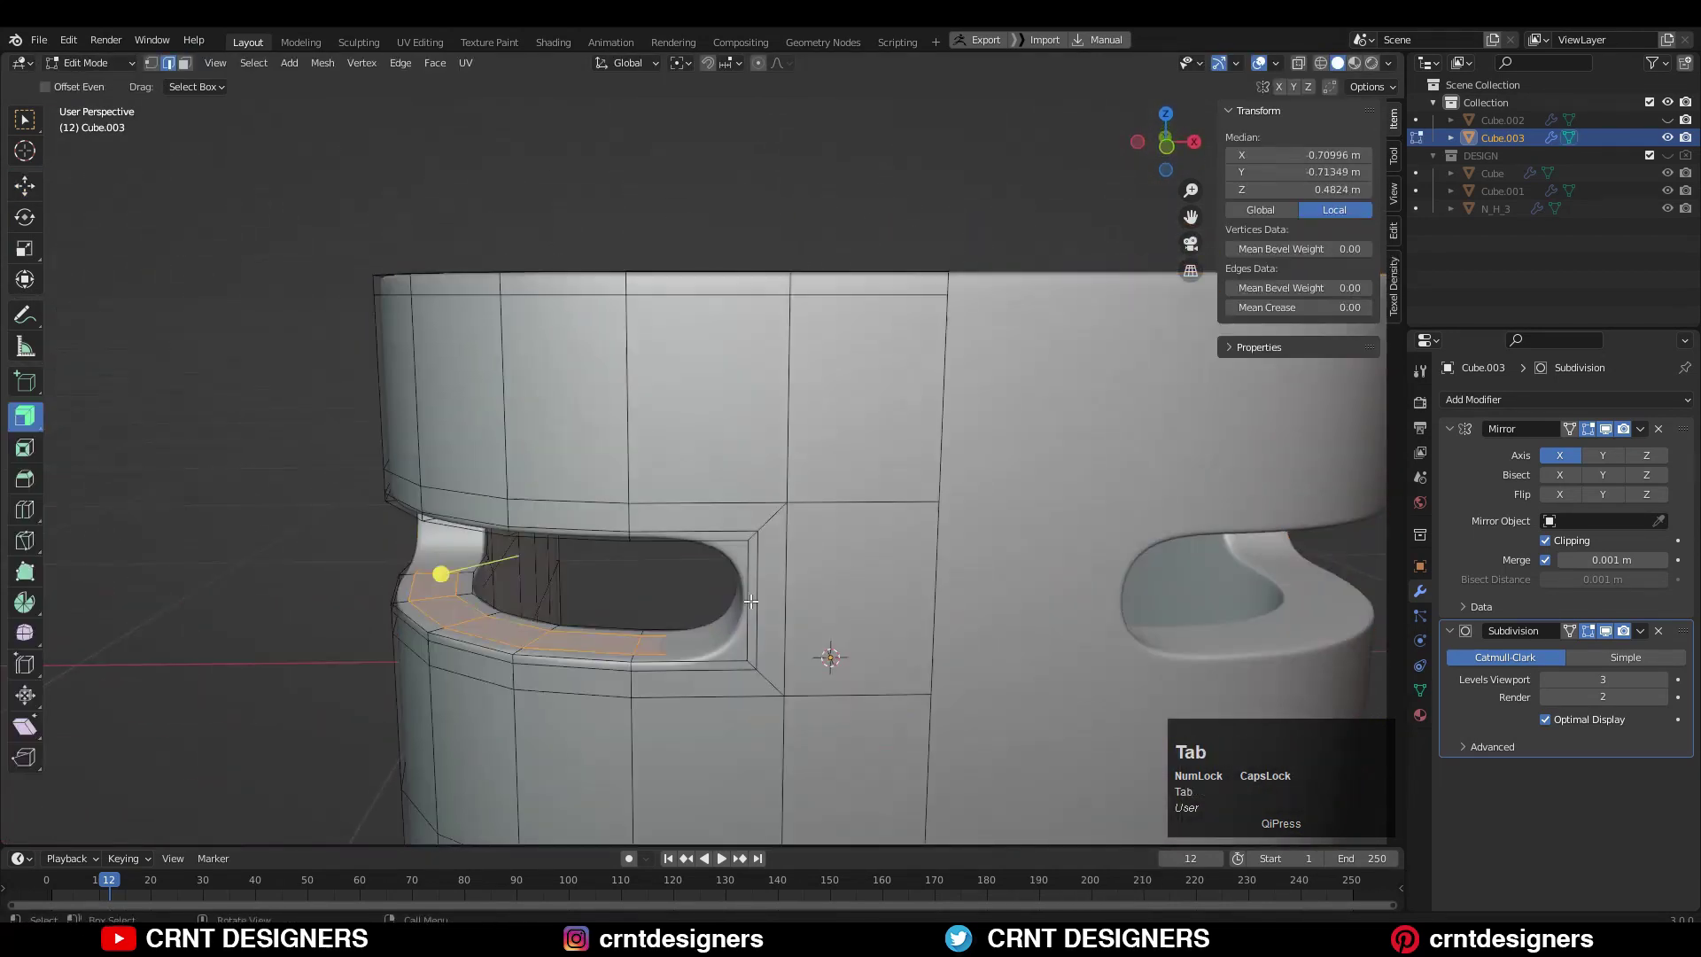
Add vertical support loops on both sides of the slot's front end, slid to factors -0.7 and 0.8.
left_click(780, 512)
left_click(711, 495, "ctrl")
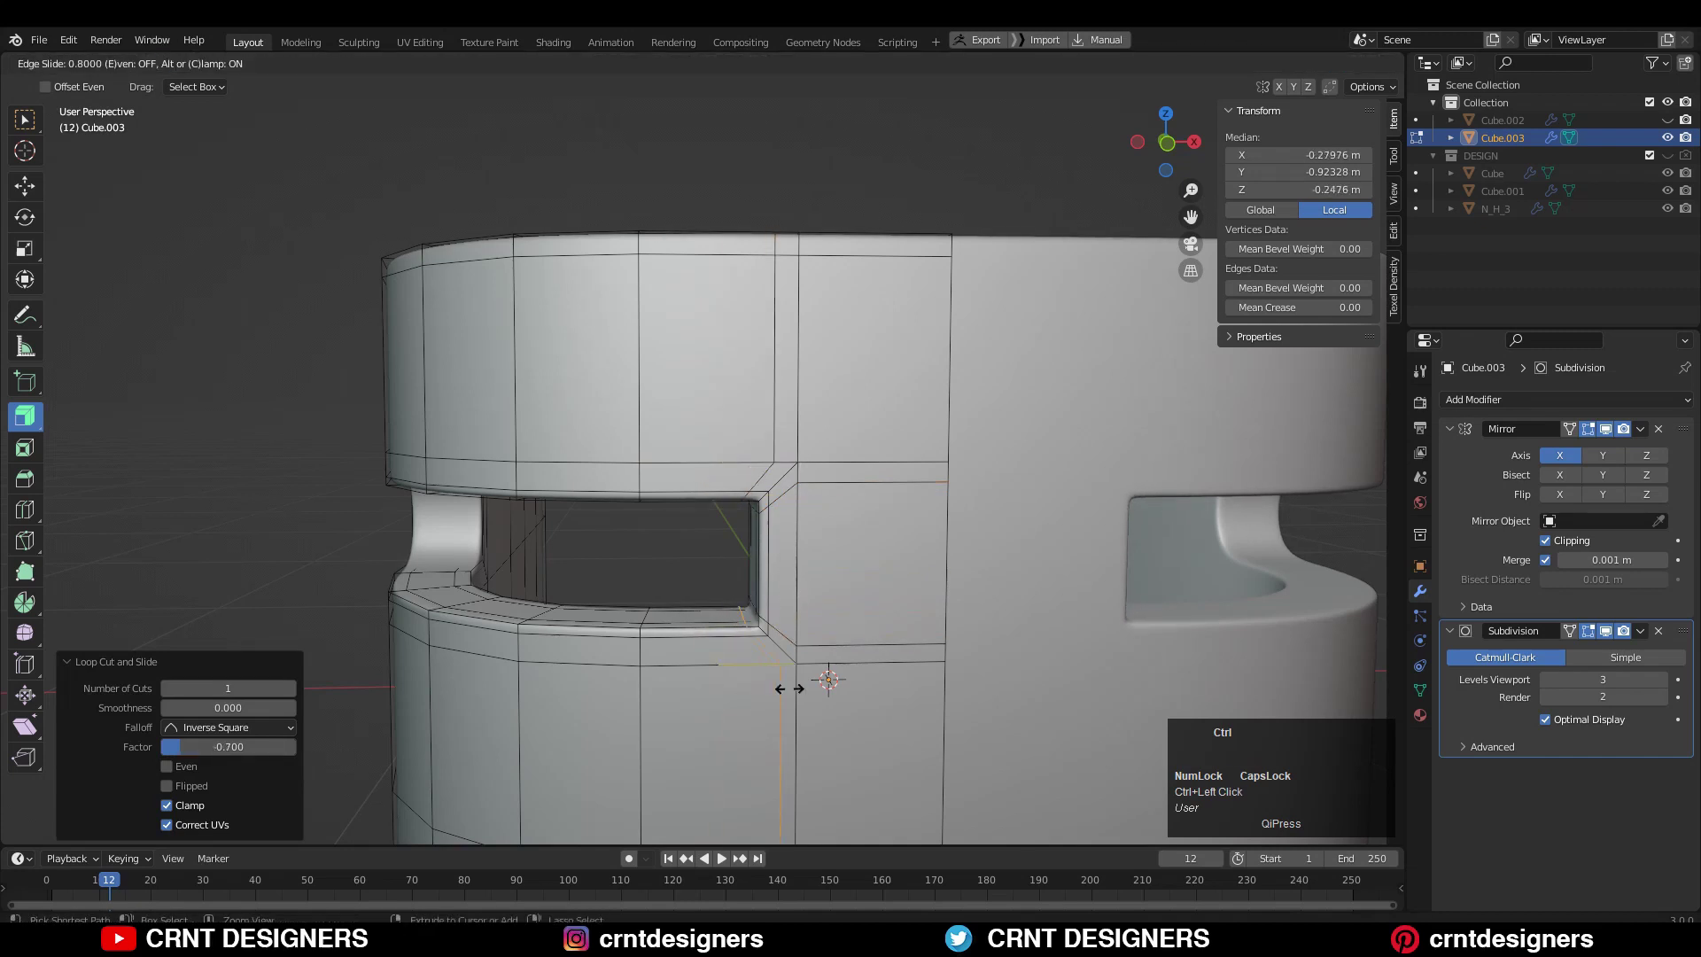
left_click(789, 689)
middle_click_drag(789, 688, 826, 598)
key("Tab")
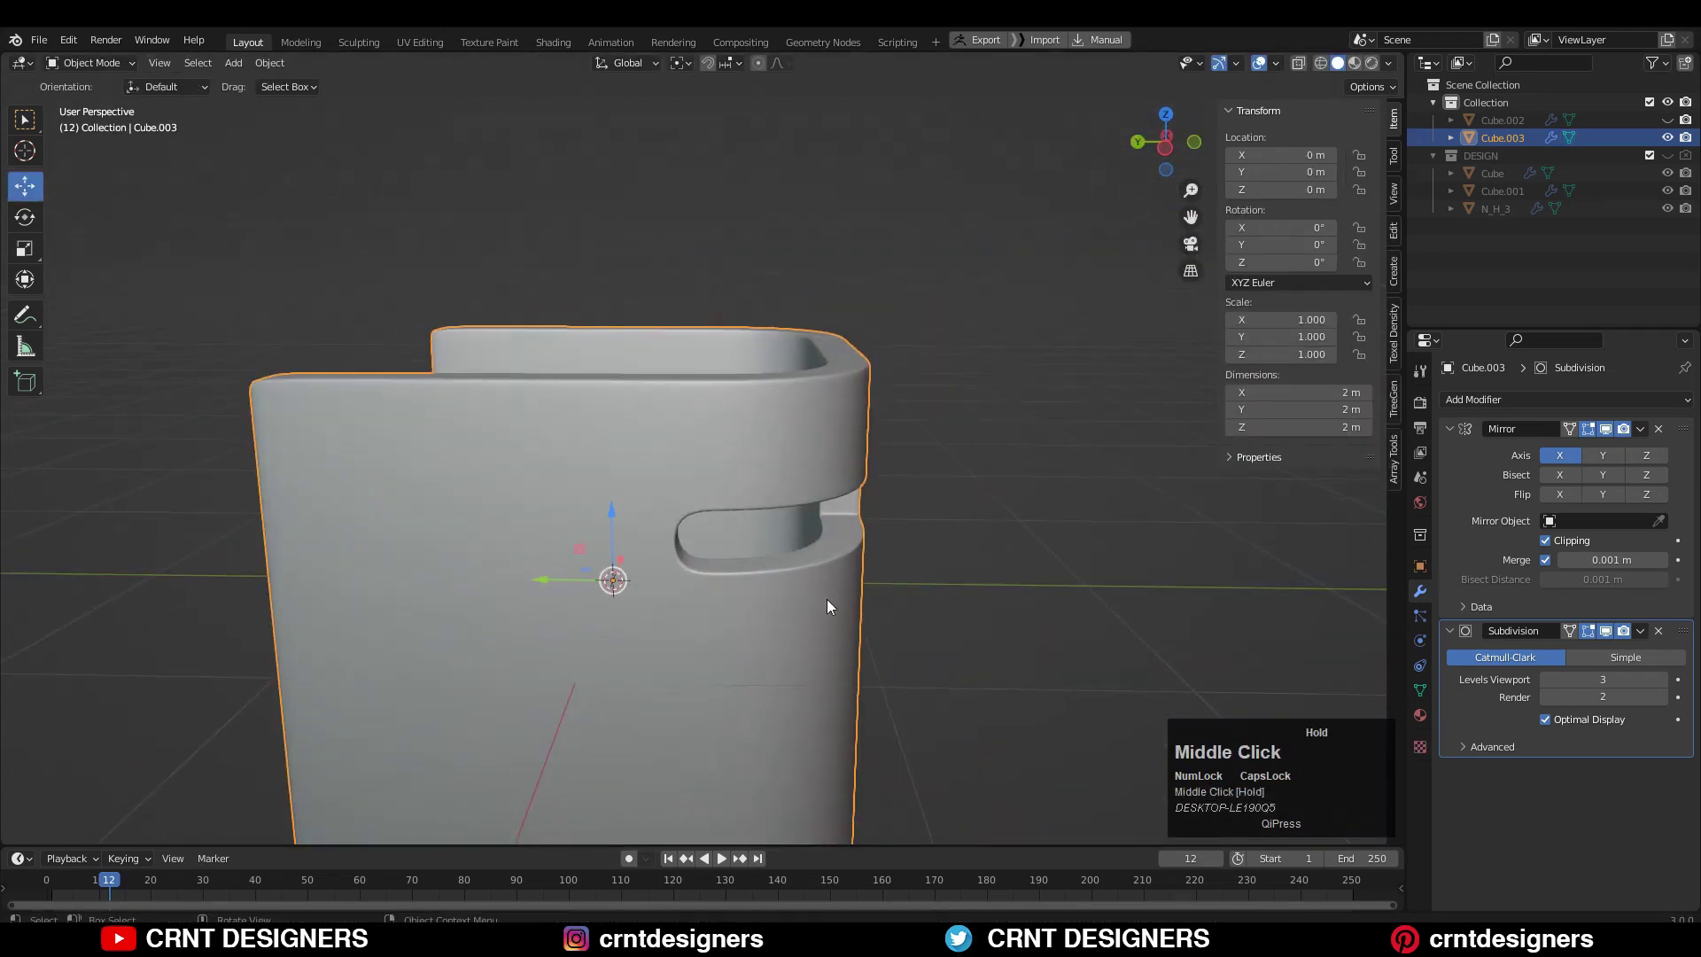
Add vertical support loops around the slot's side end, sliding one to a factor of -0.8.
left_click(683, 497, "ctrl")
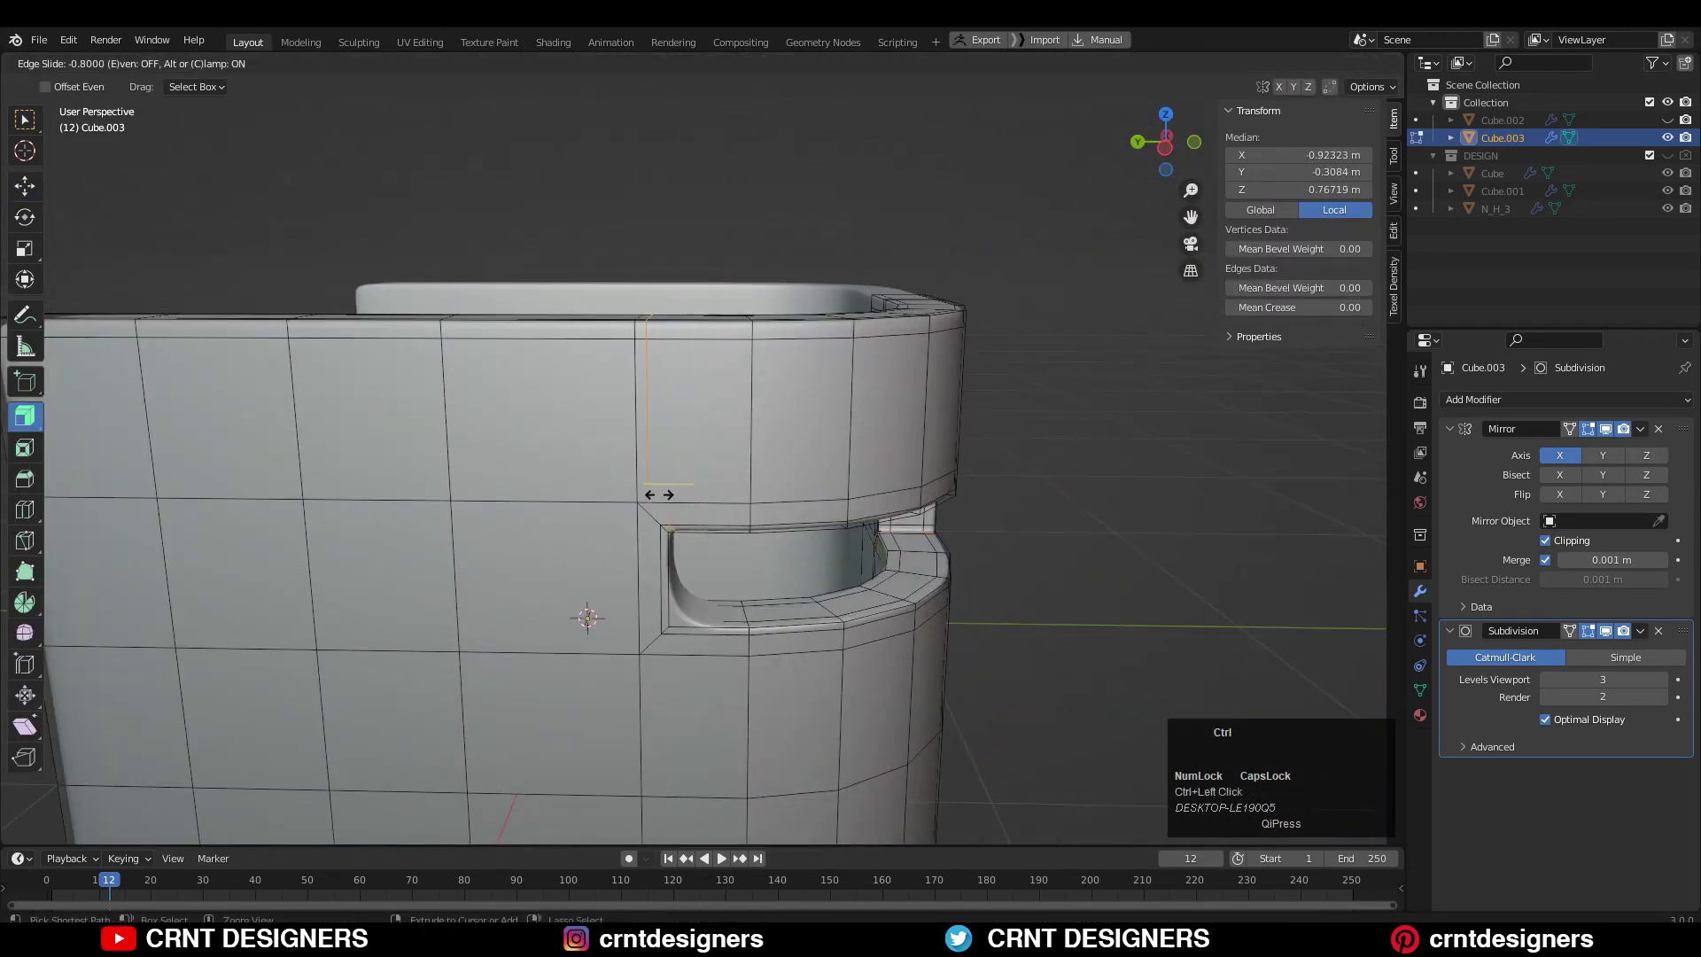
left_click(660, 494, "ctrl")
Examine the duplicate's sharpened slot ends in the smoothed shell from several angles.
middle_click_drag(659, 494, 734, 754, "ctrl")
middle_click_drag(734, 754, 768, 591, "shift")
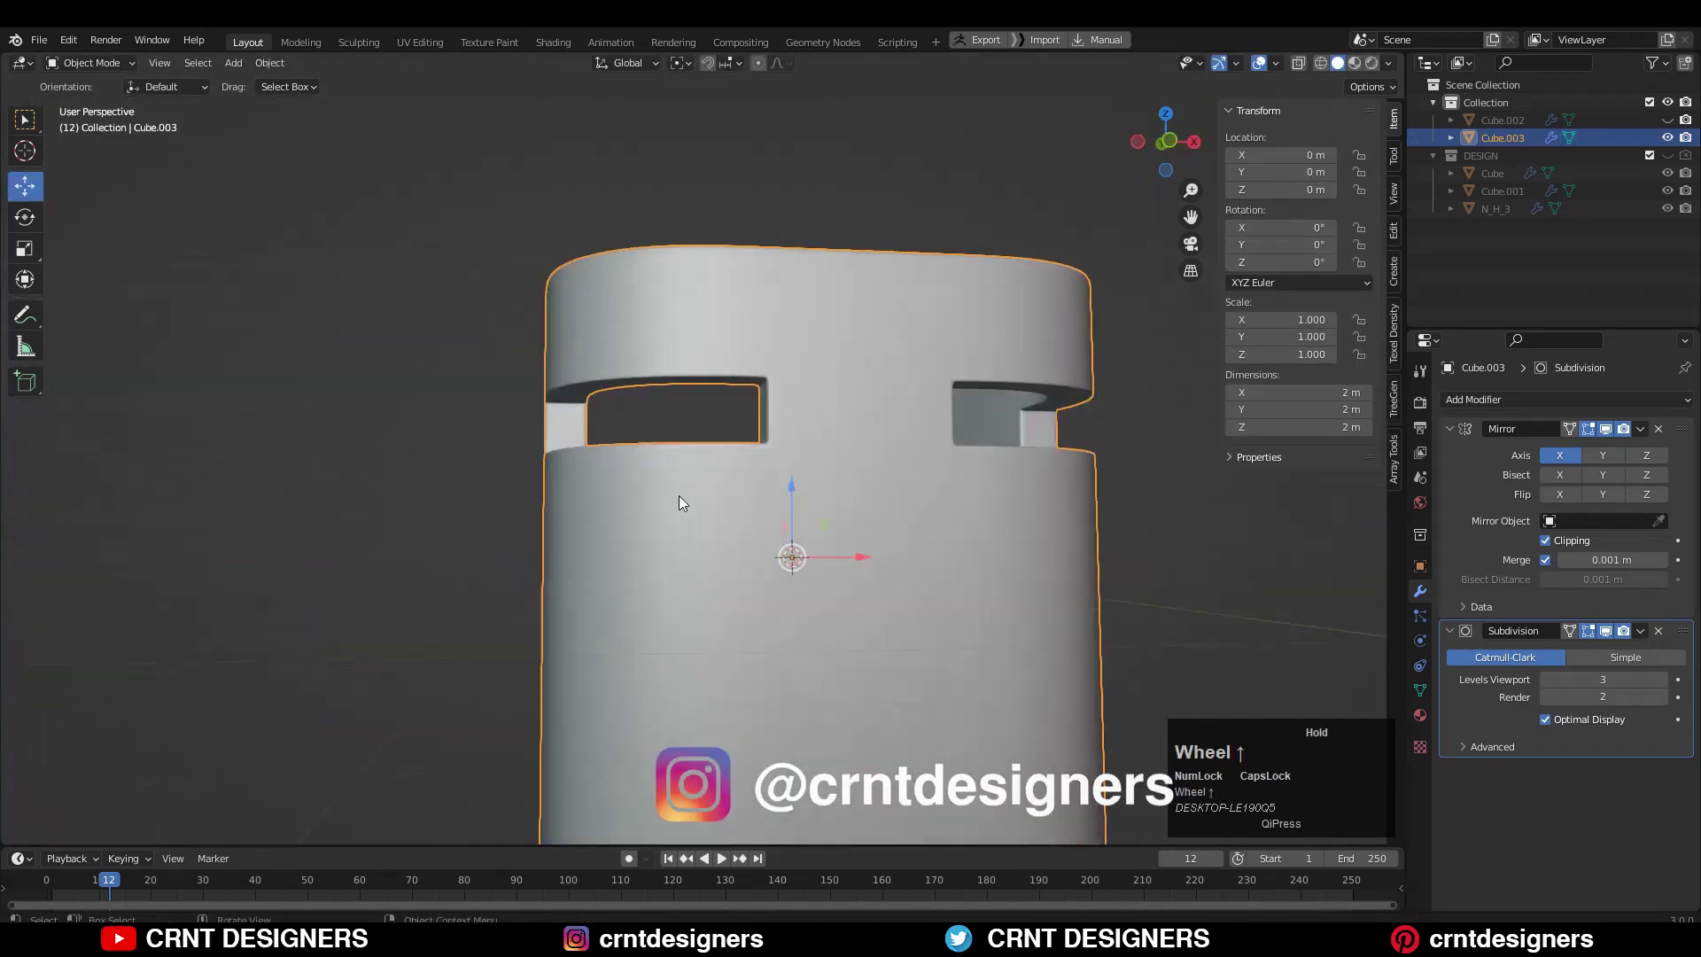
key("Tab")
scroll(678, 496, "up", 3)
right_click(558, 391)
left_click(976, 300)
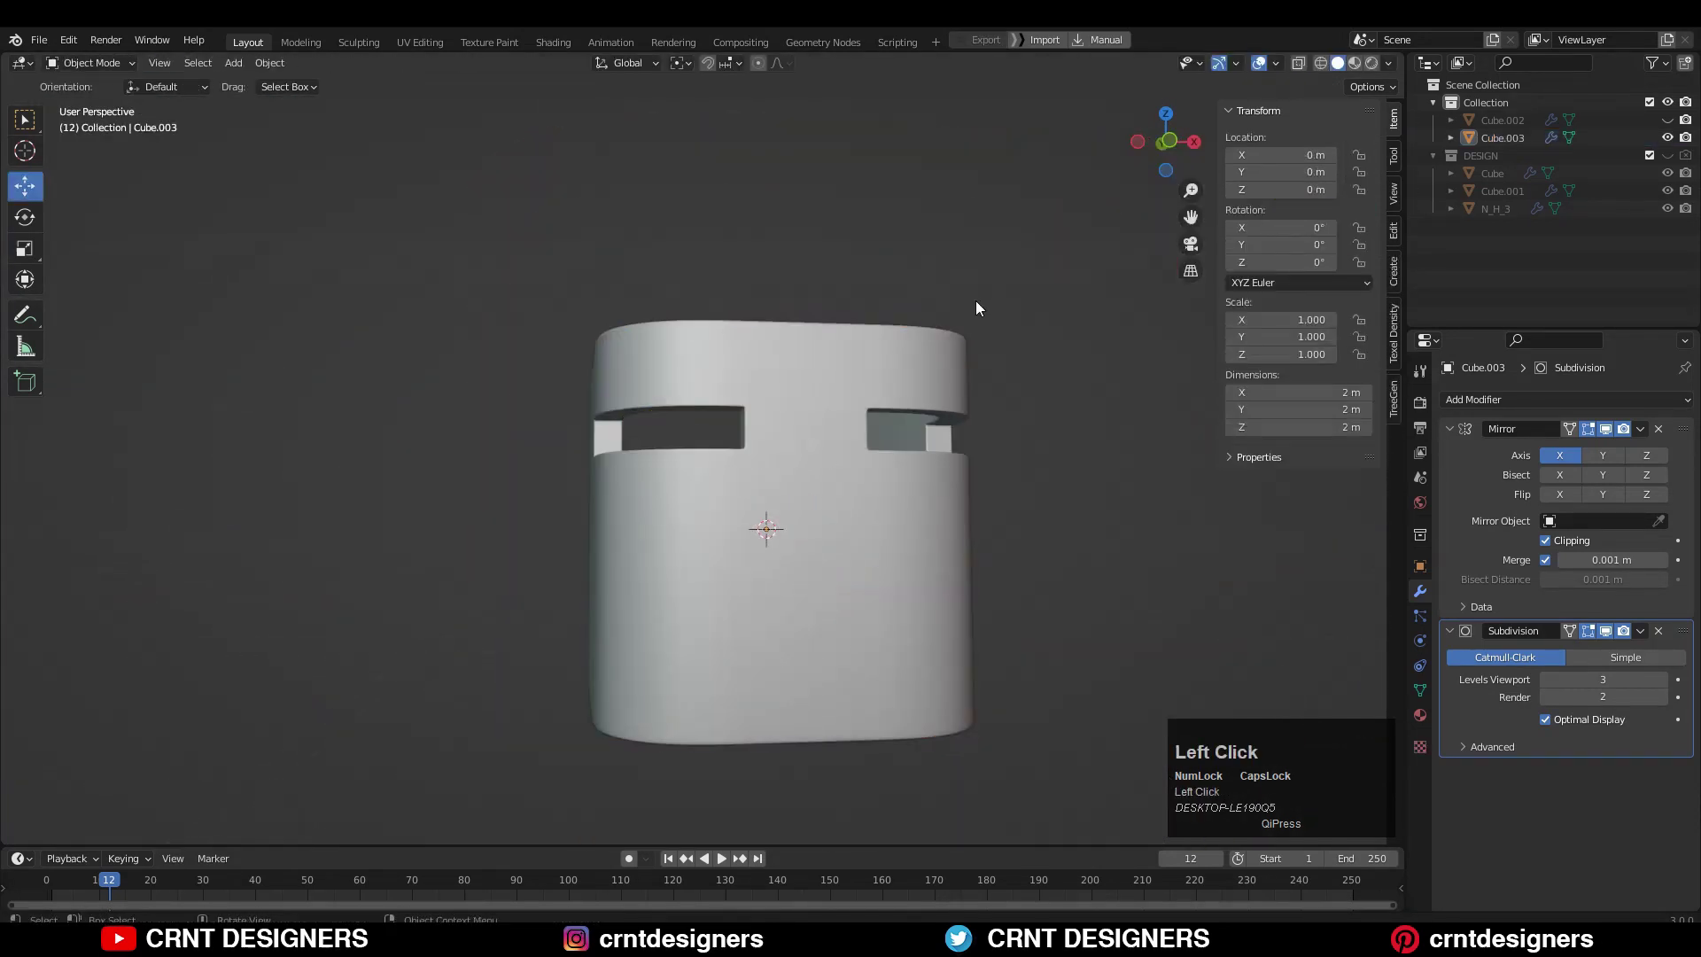
middle_click_drag(975, 300, 889, 485)
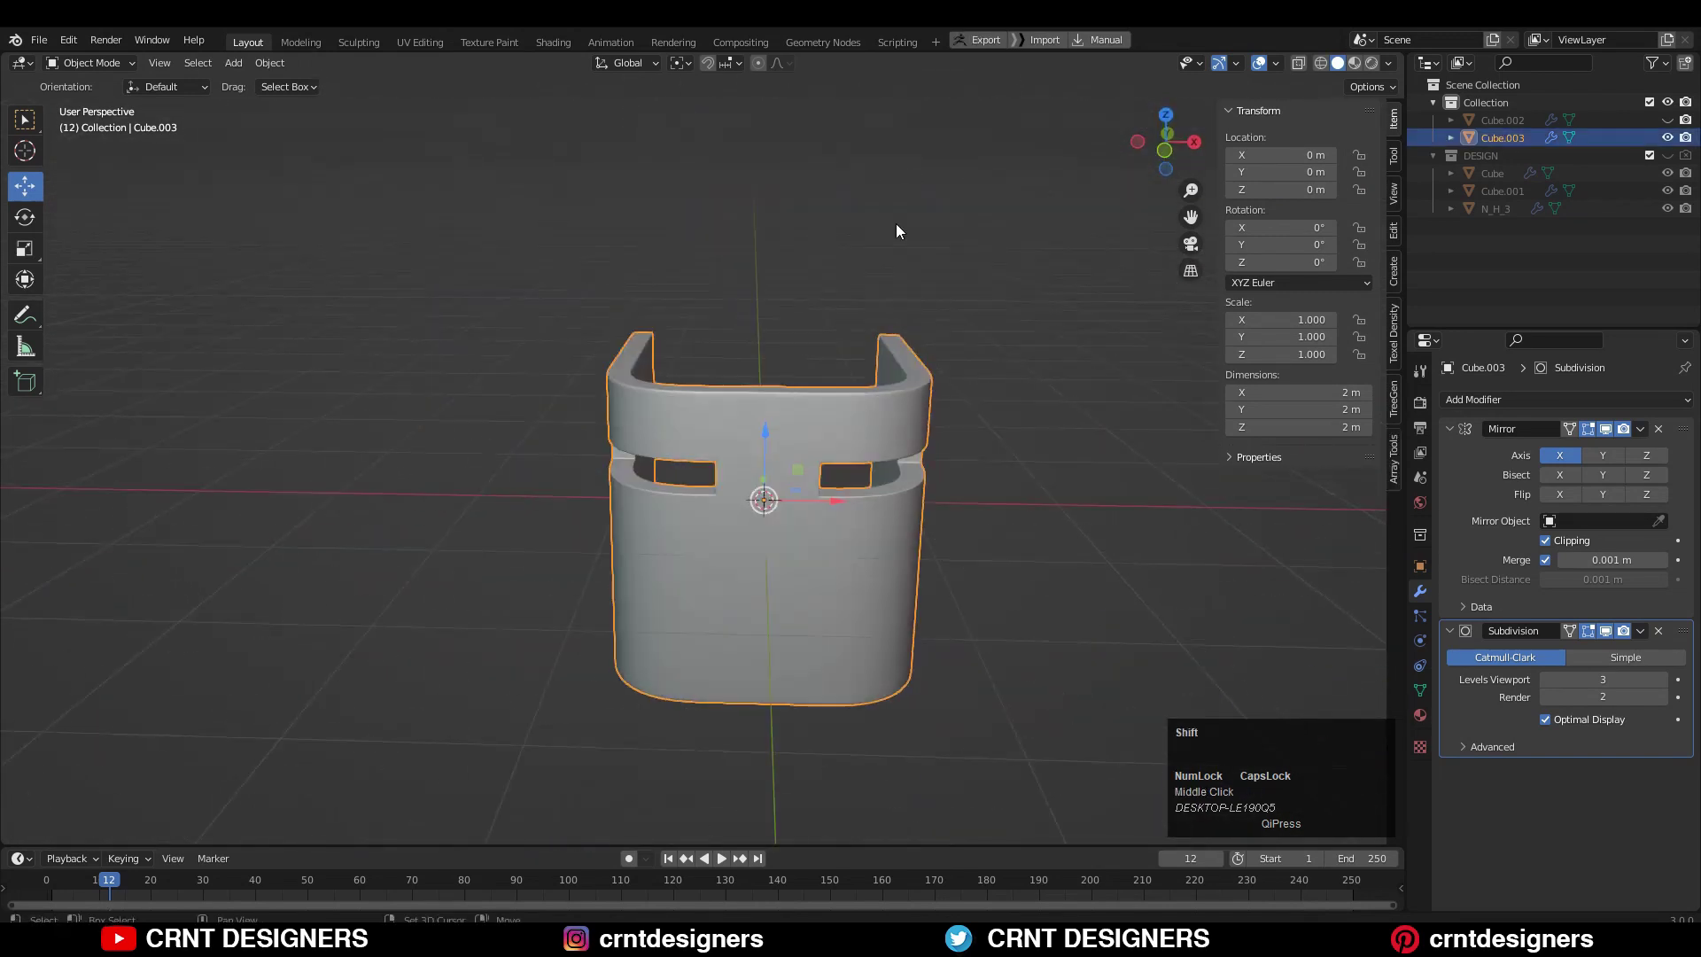
Reveal the original shell and place the duplicate at X -1.3 m, the original at X 1.28 m, both at Z 1 m.
key("KP_1")
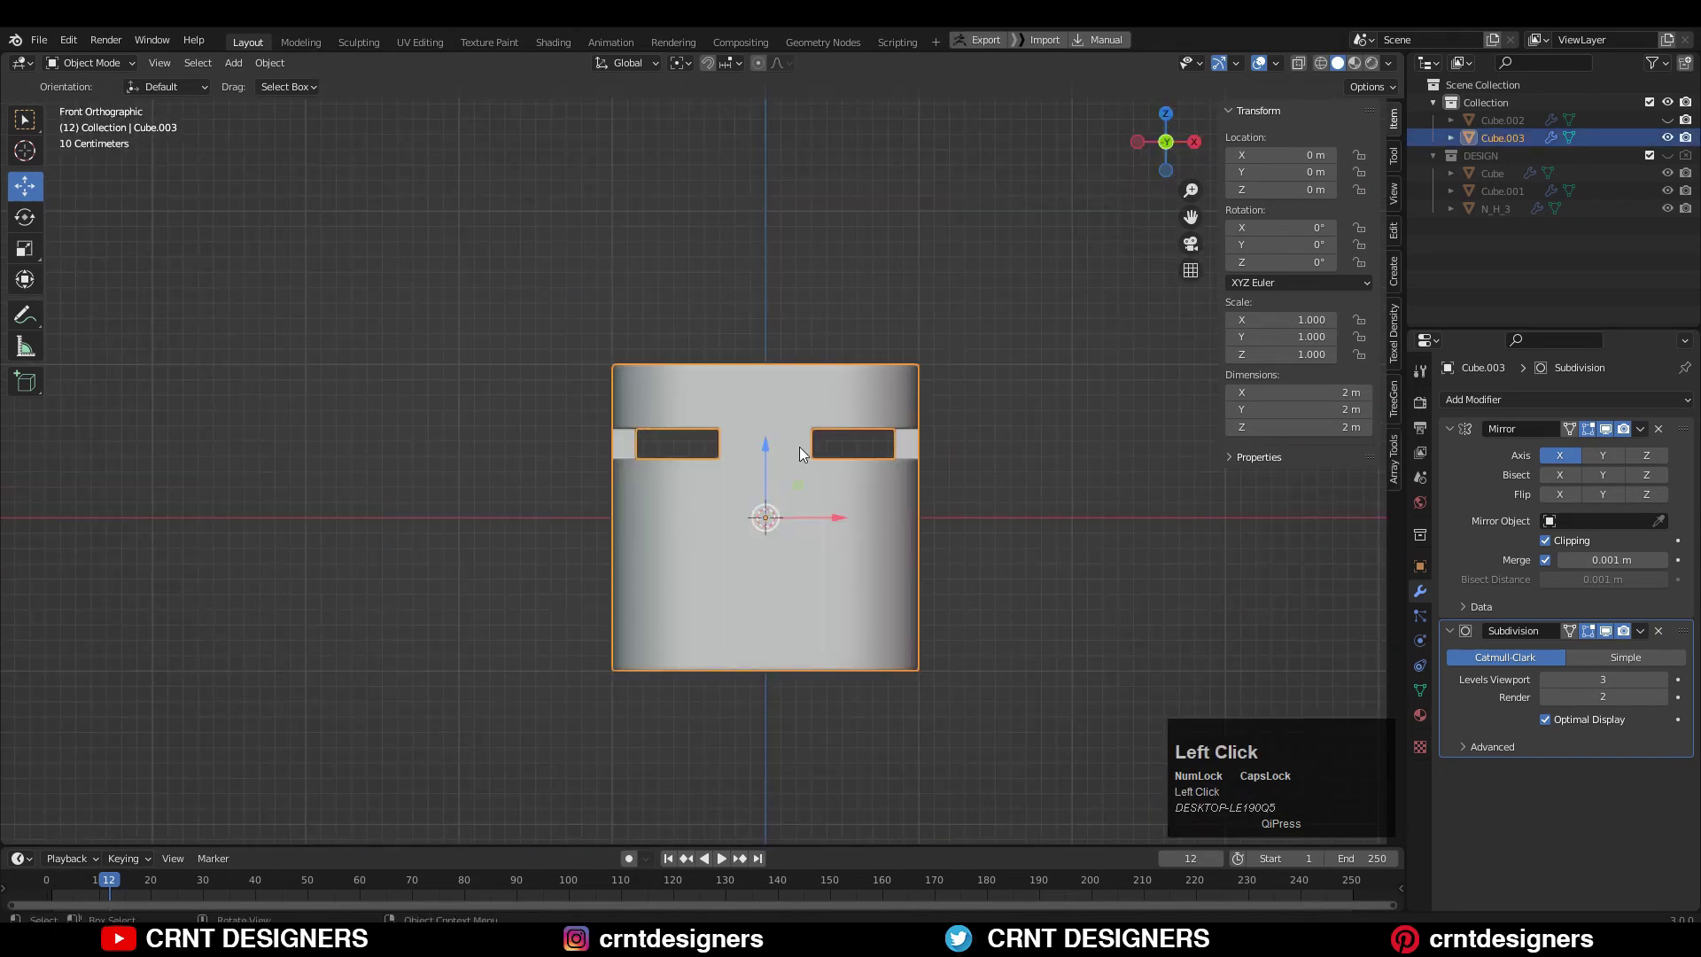
left_click_drag(758, 434, 765, 292)
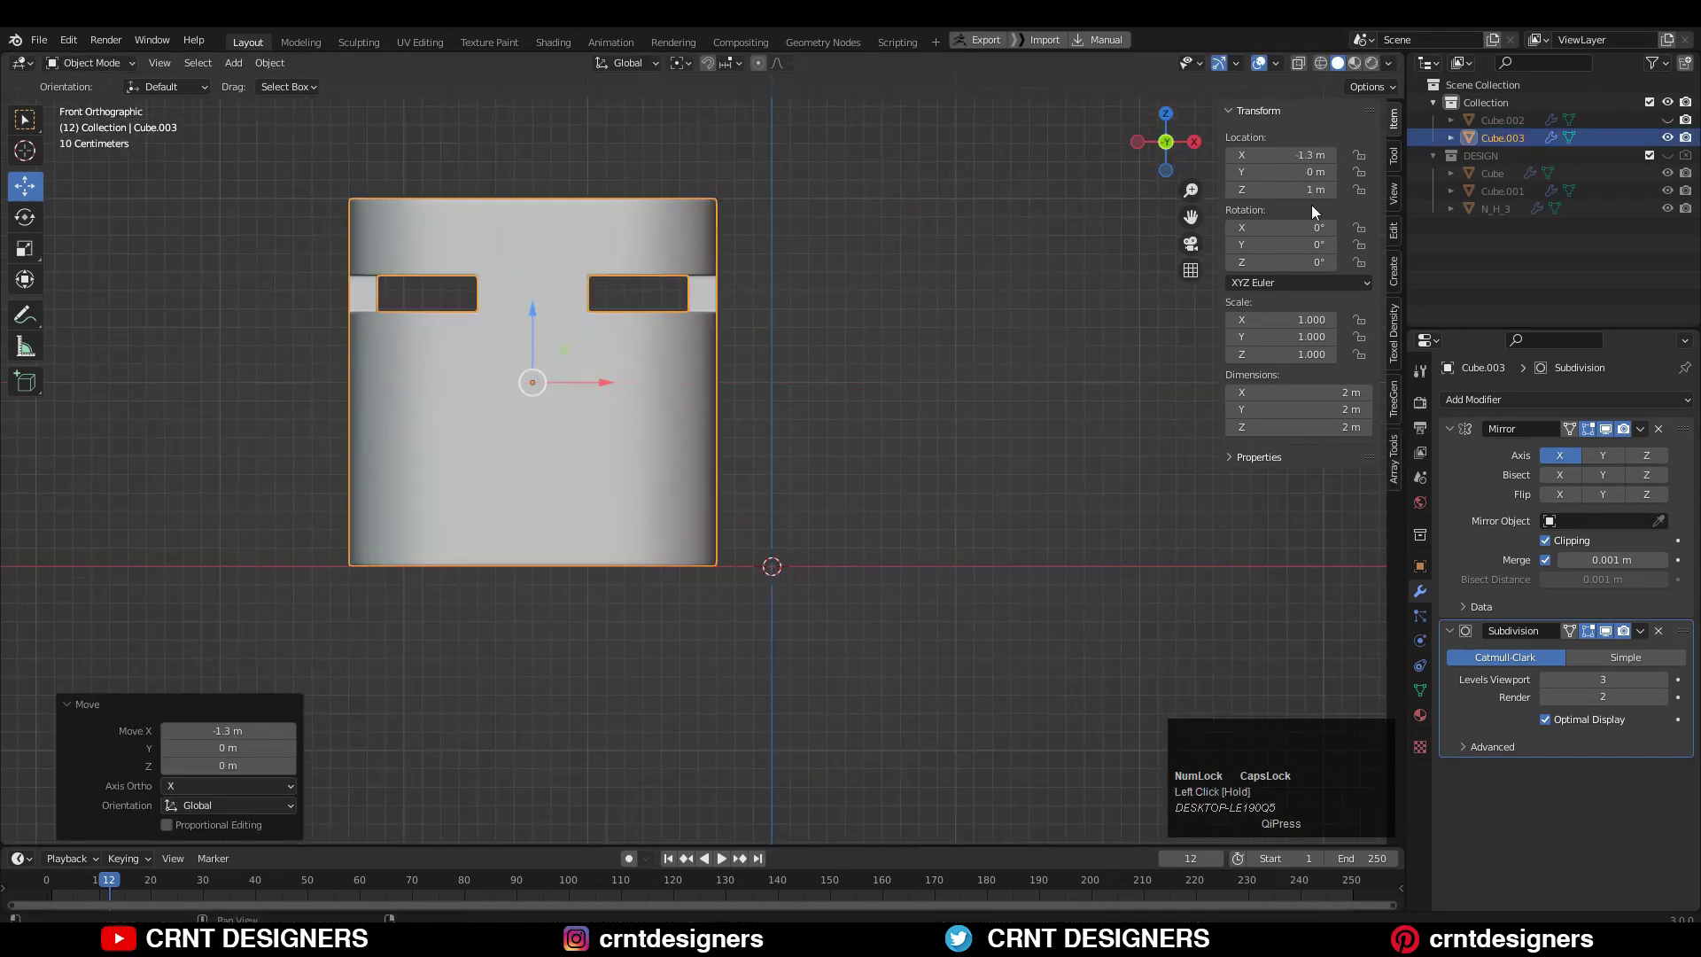
left_click(794, 449)
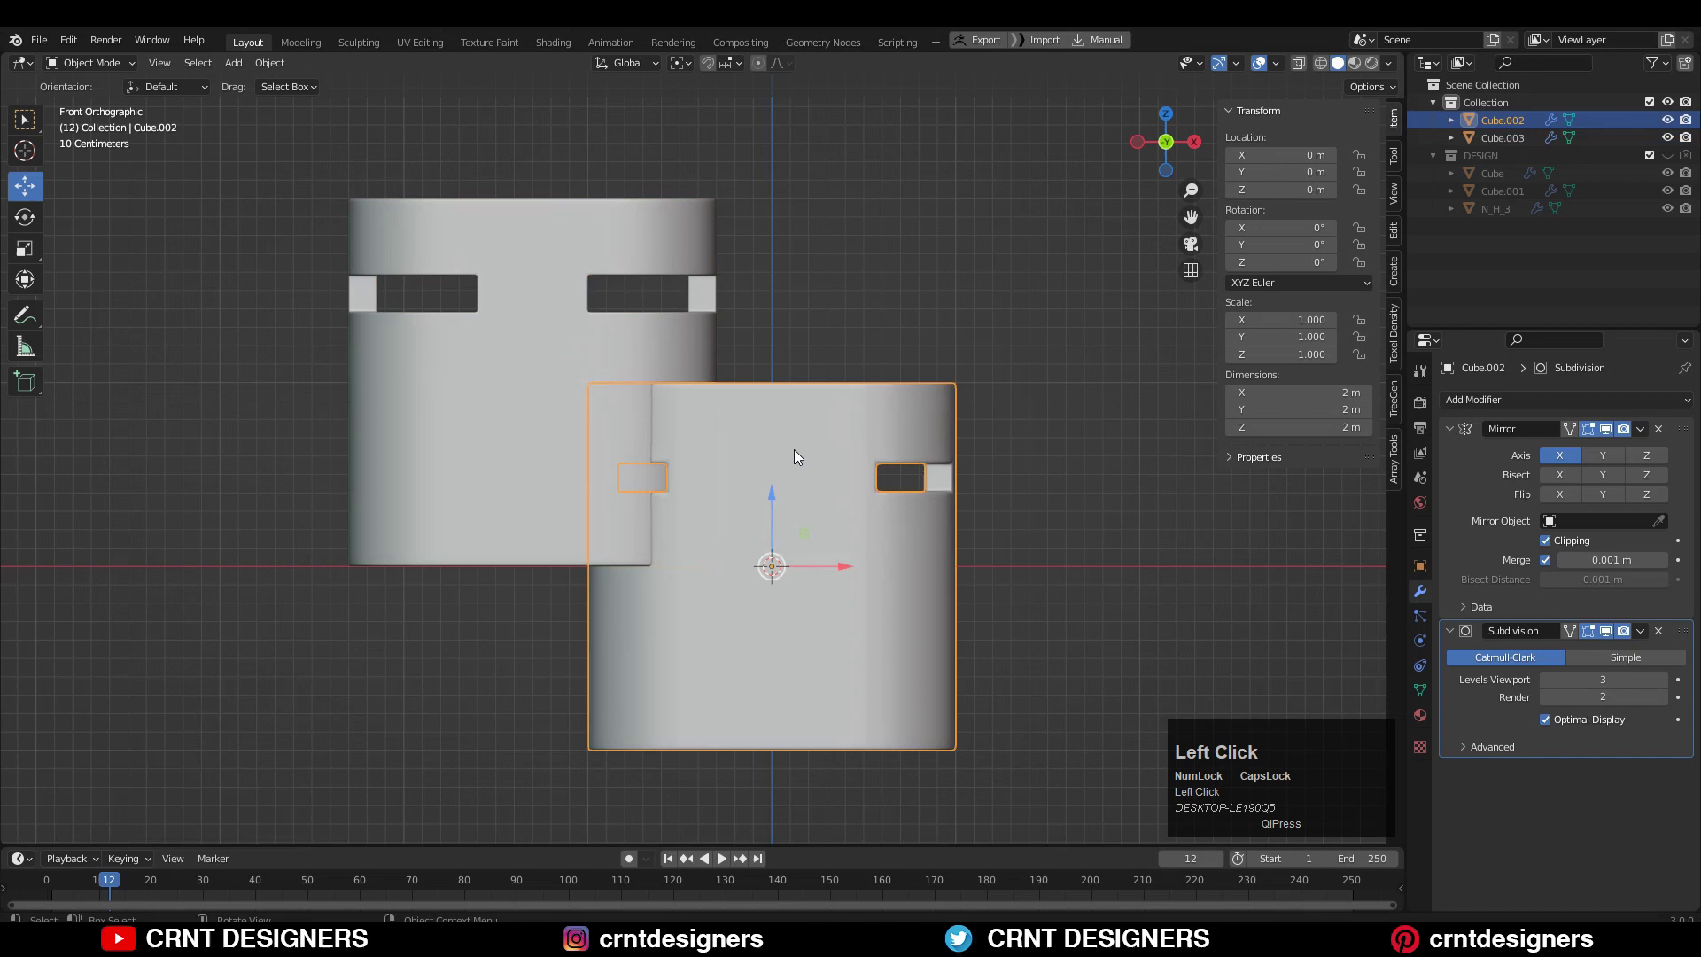
left_click_drag(774, 307, 774, 307, "ctrl")
left_click_drag(855, 381, 1045, 373)
left_click(746, 447)
middle_click_drag(731, 456, 806, 518)
left_click(940, 404)
left_click_drag(926, 410, 949, 406)
scroll(753, 577, "down", 3)
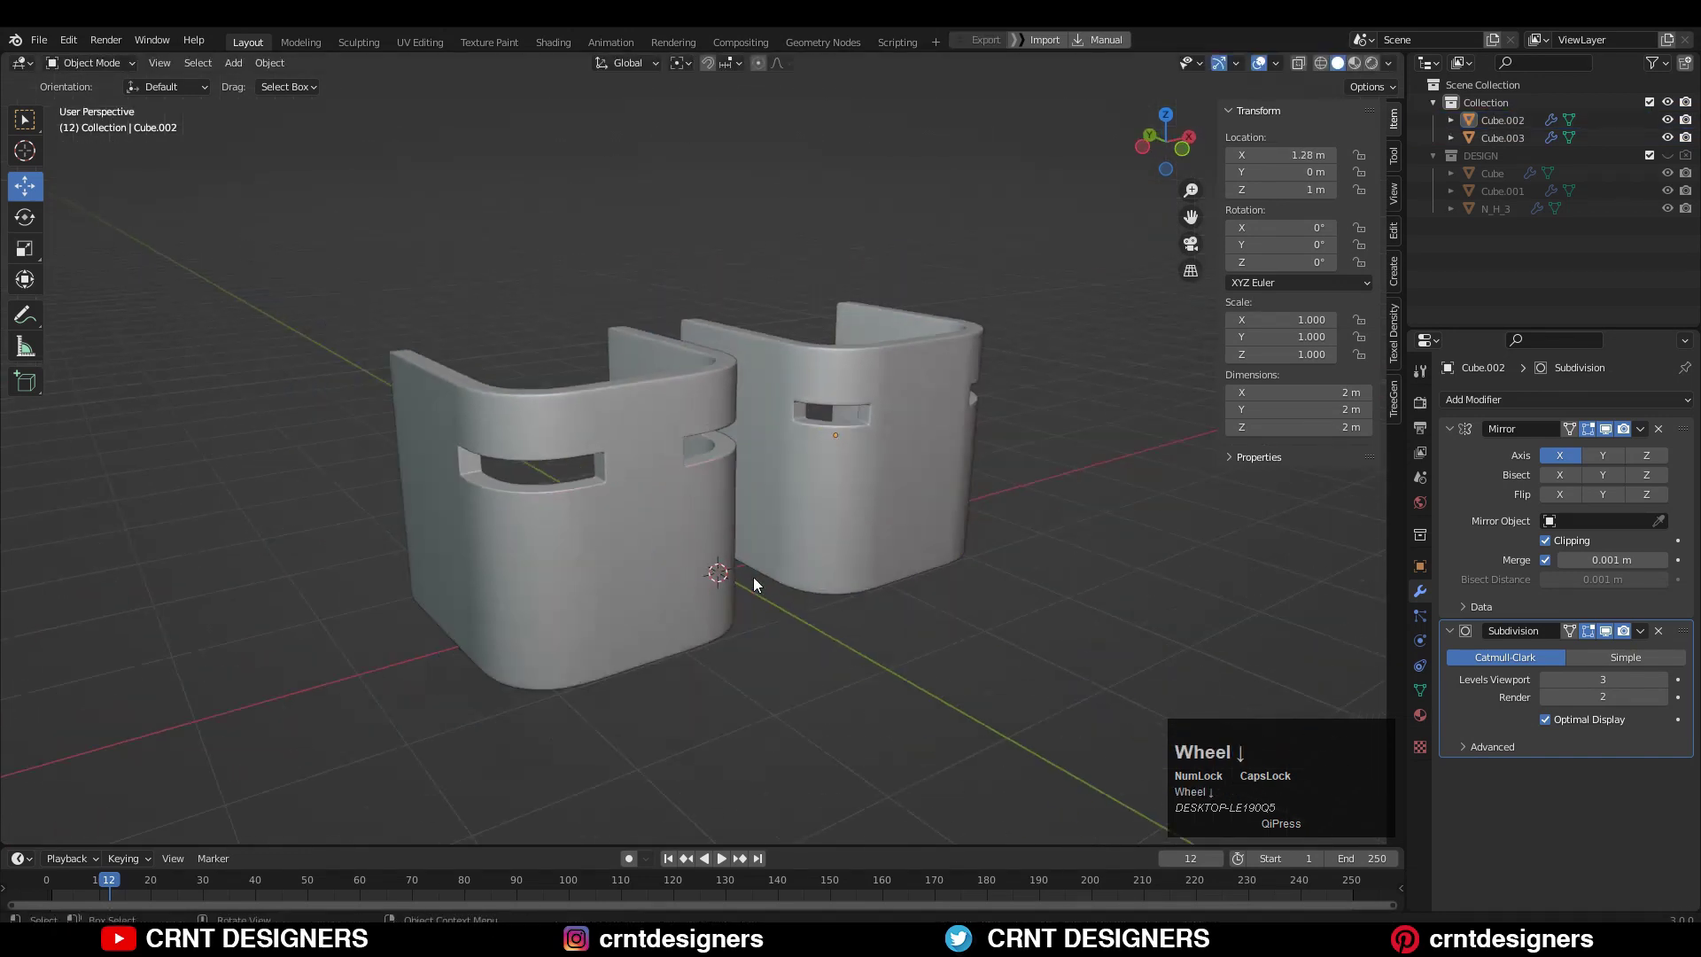
Try to dissolve the vertical support edges below the original shell's slot.
middle_click_drag(753, 577, 740, 368)
scroll(842, 579, "up", 4)
key("Tab")
left_click(762, 620)
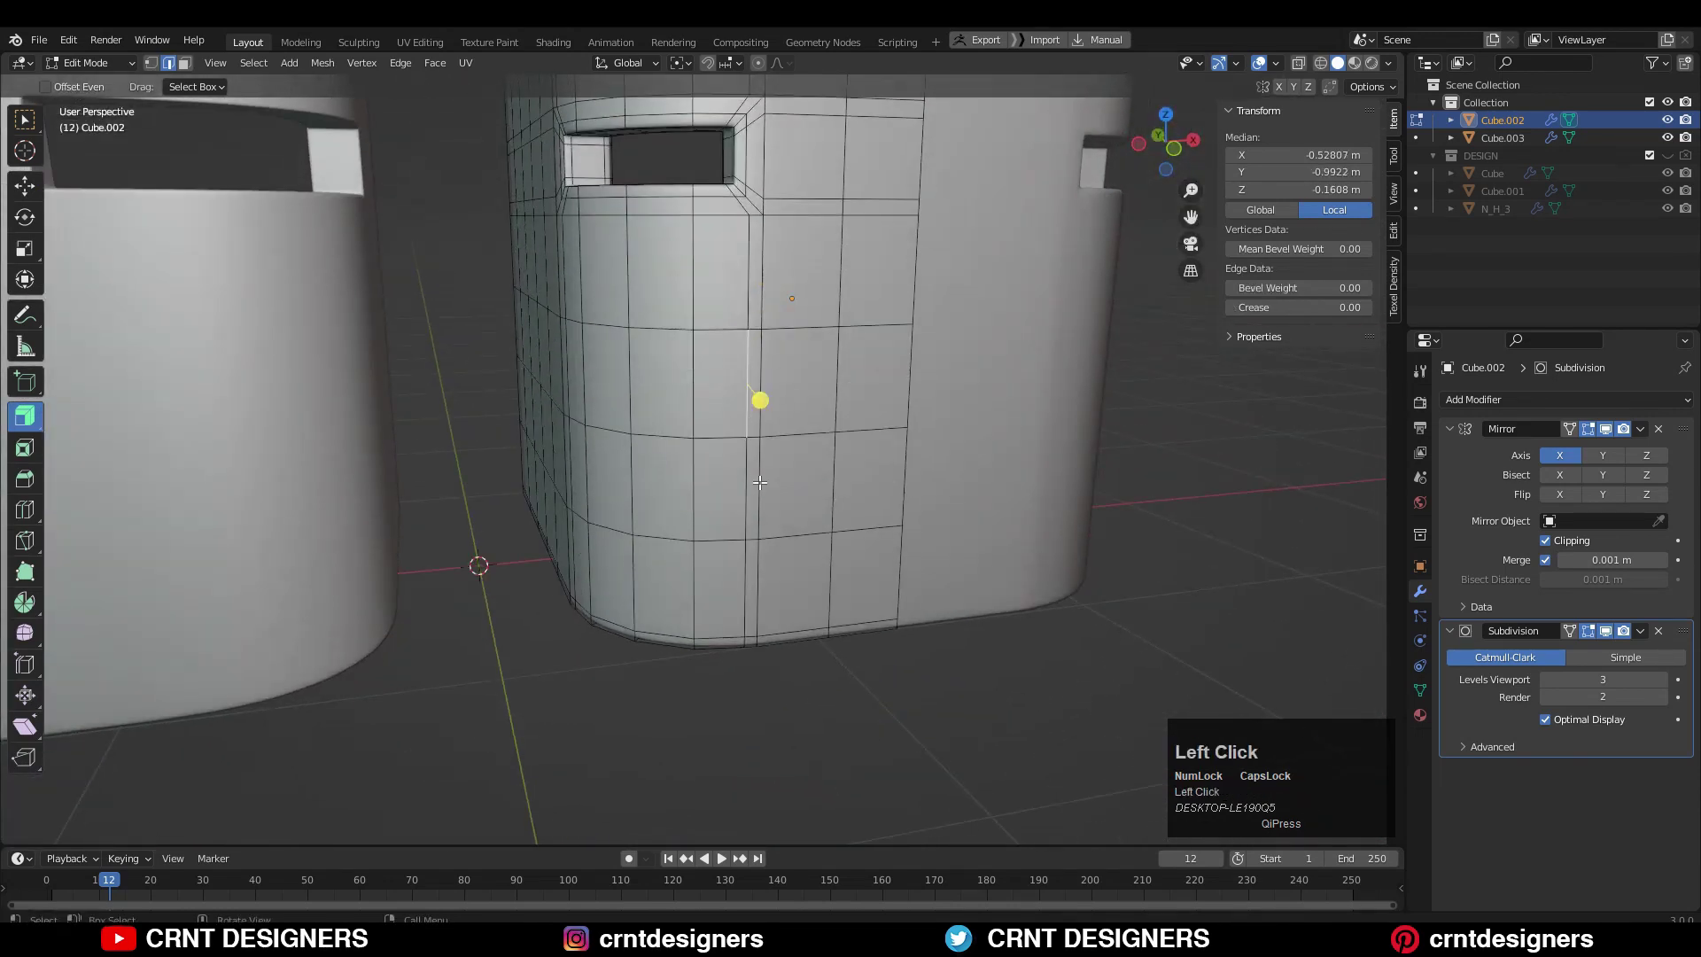
middle_click_drag(760, 483, 1068, 563)
key("ctrl+z")
right_click(1068, 564)
left_click(1056, 778)
key("Tab")
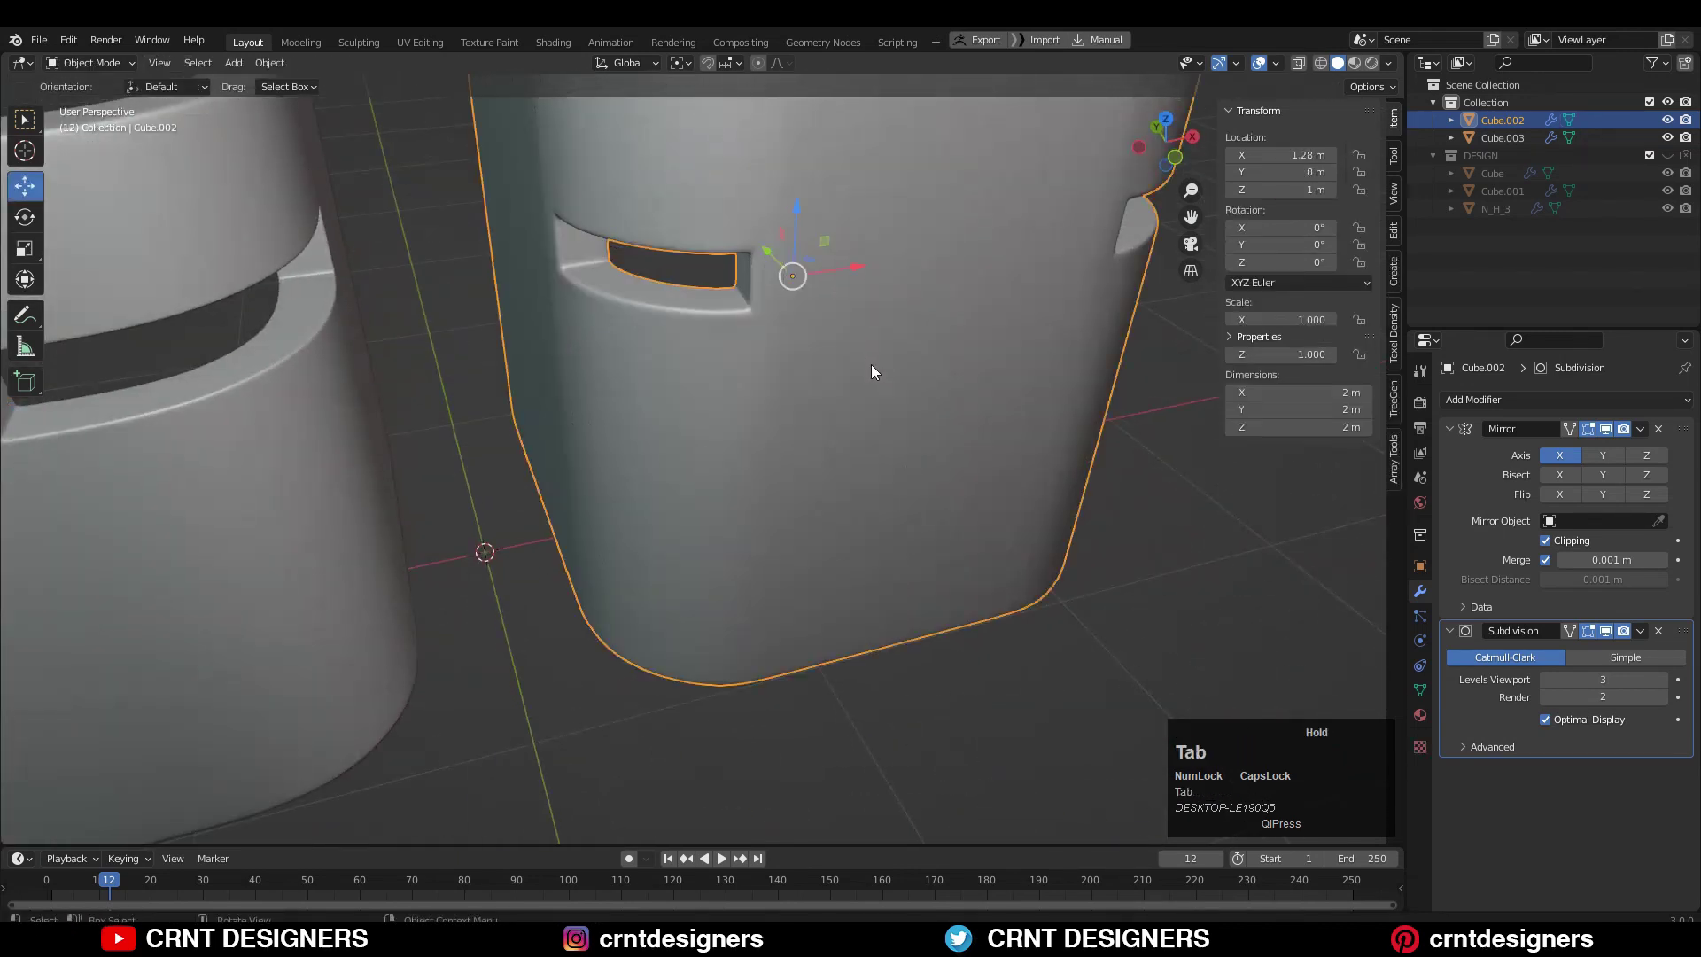
middle_click_drag(870, 364, 863, 513)
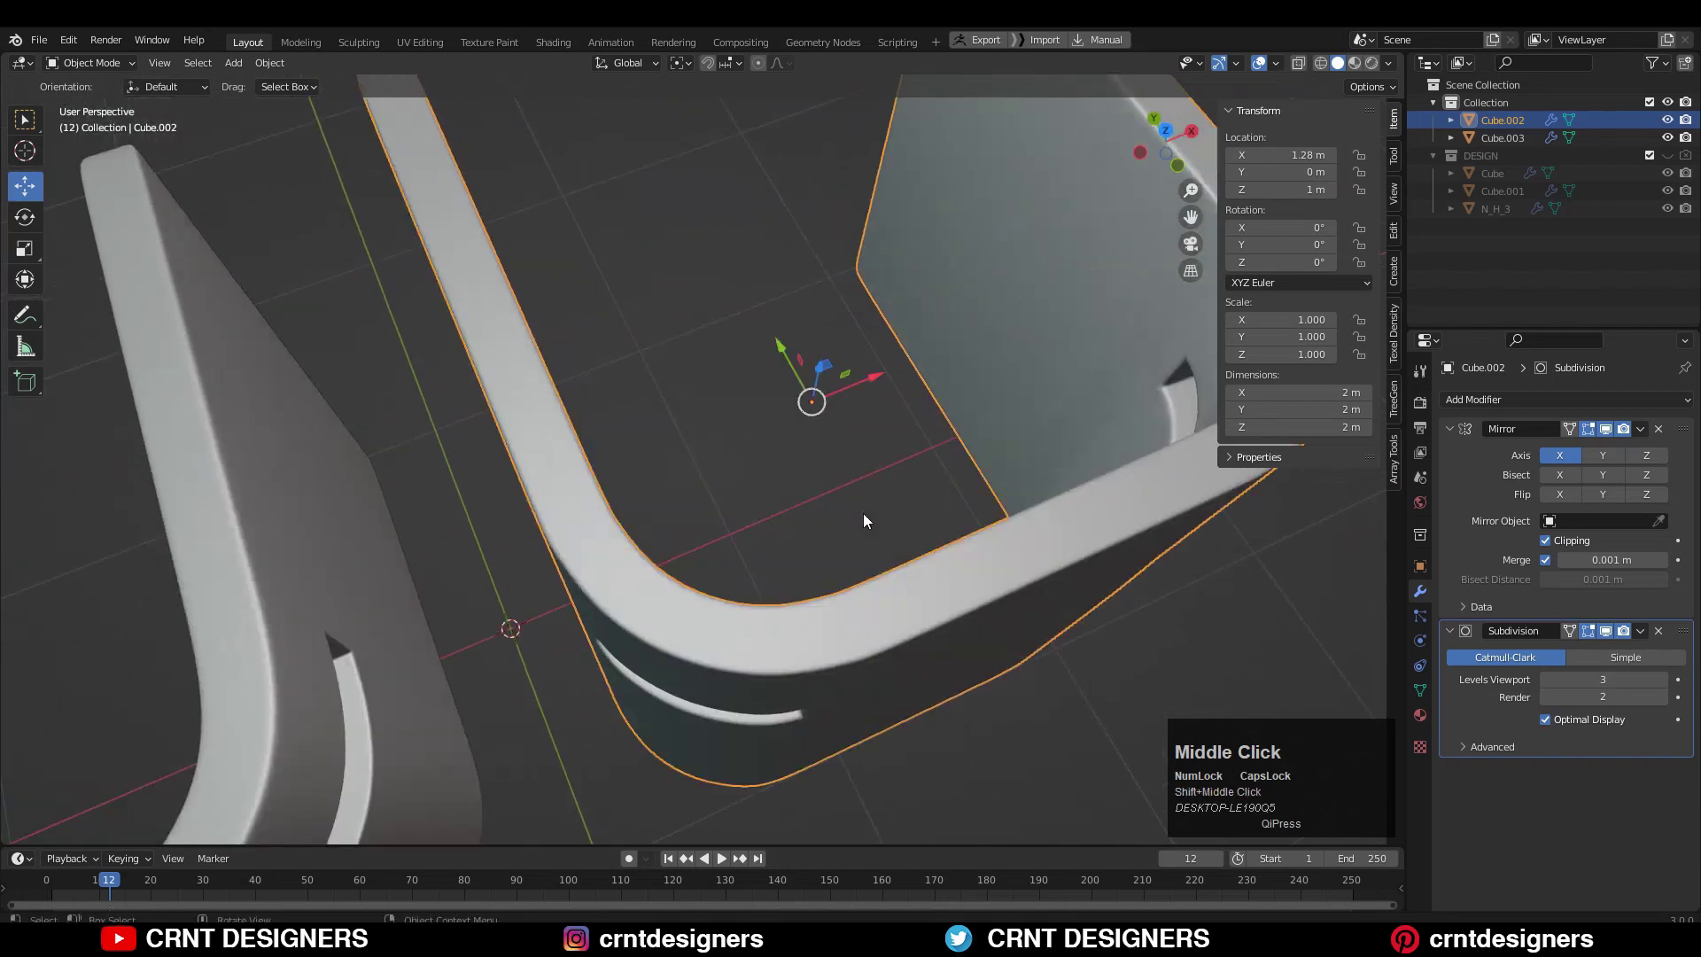
scroll(868, 470, "down", 5)
middle_click_drag(876, 422, 689, 333)
key("ctrl+z")
Compare the slot topology and support loops of the duplicate with those of the original shell.
key("Tab")
middle_click_drag(811, 351, 913, 358)
middle_click_drag(829, 513, 635, 365)
key("Tab")
scroll(560, 365, "up", 4)
scroll(560, 365, "down", 4)
scroll(635, 365, "up", 2)
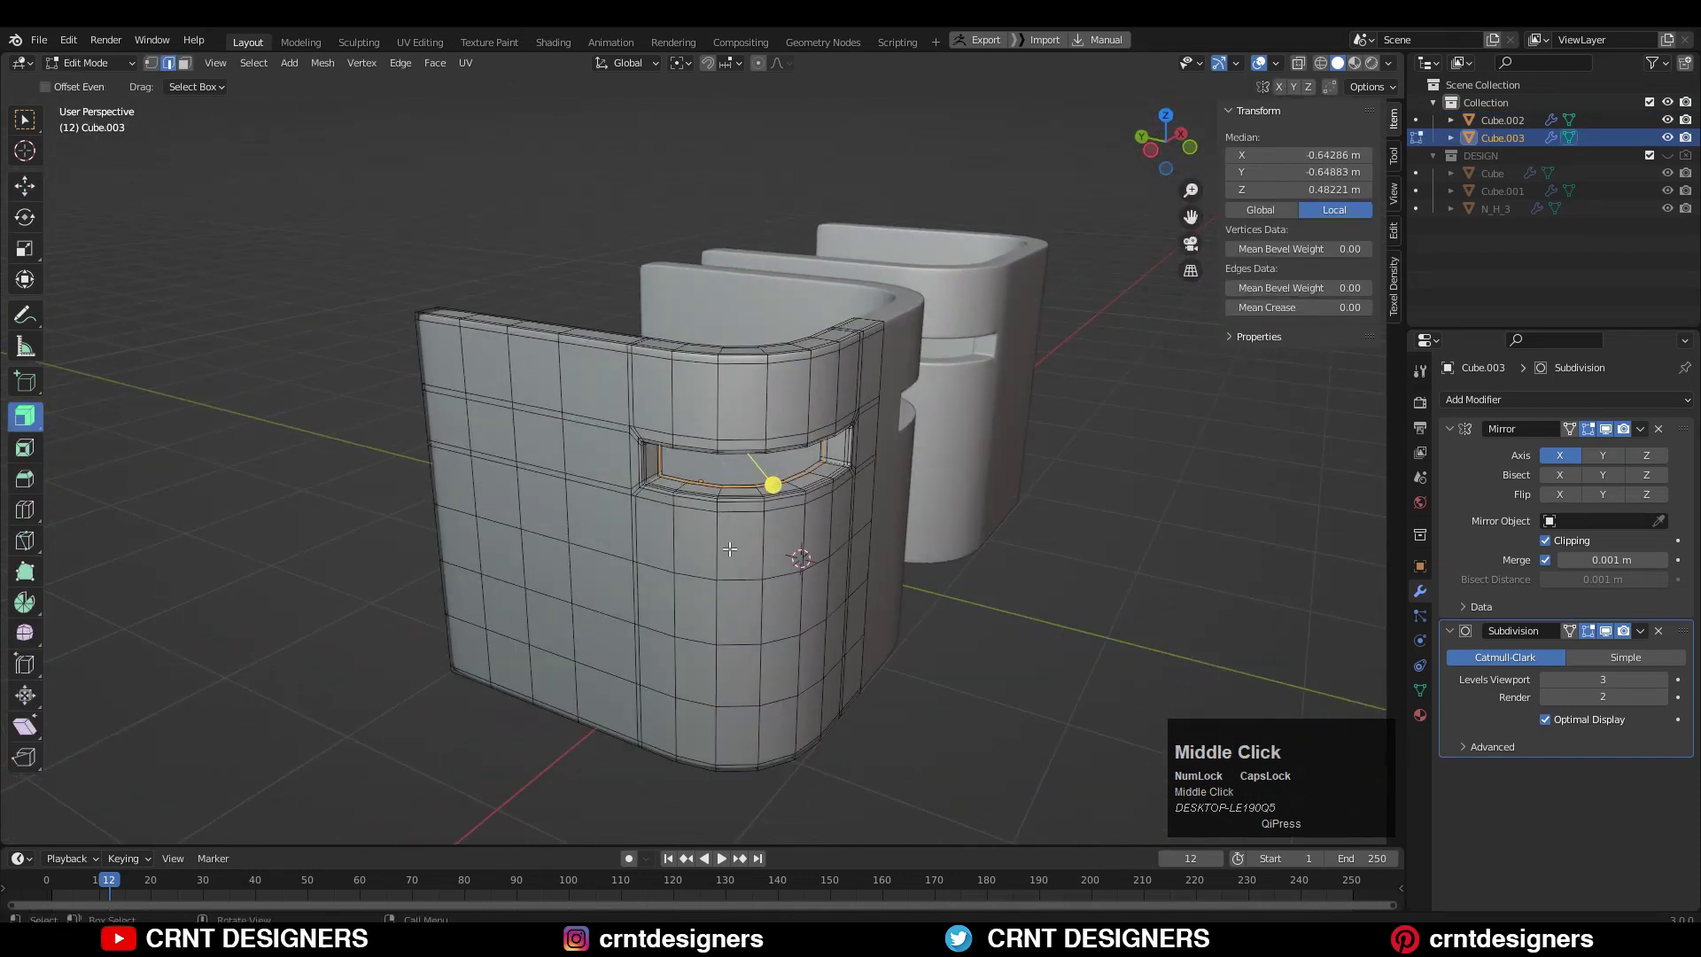
middle_click_drag(729, 549, 496, 358)
key("alt+q")
scroll(948, 434, "down", 1)
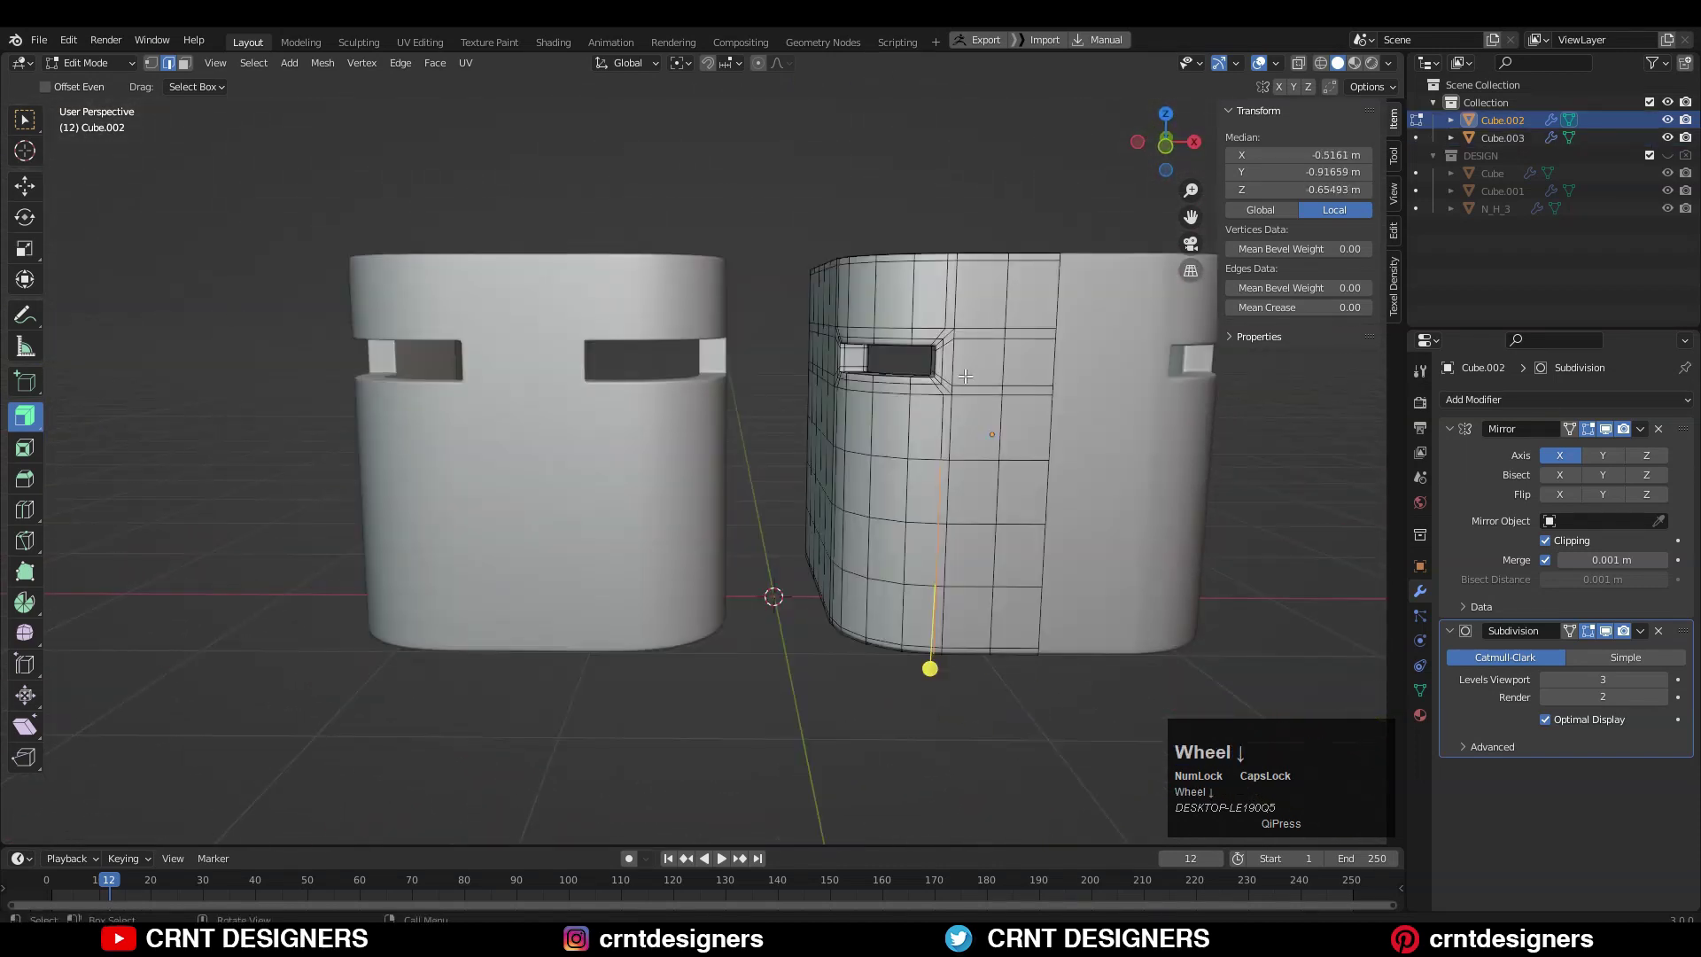
Dissolve the original shell's vertical support loops at both slot ends and the horizontal one above the slot.
middle_click_drag(948, 434, 917, 476)
scroll(917, 475, "up", 2)
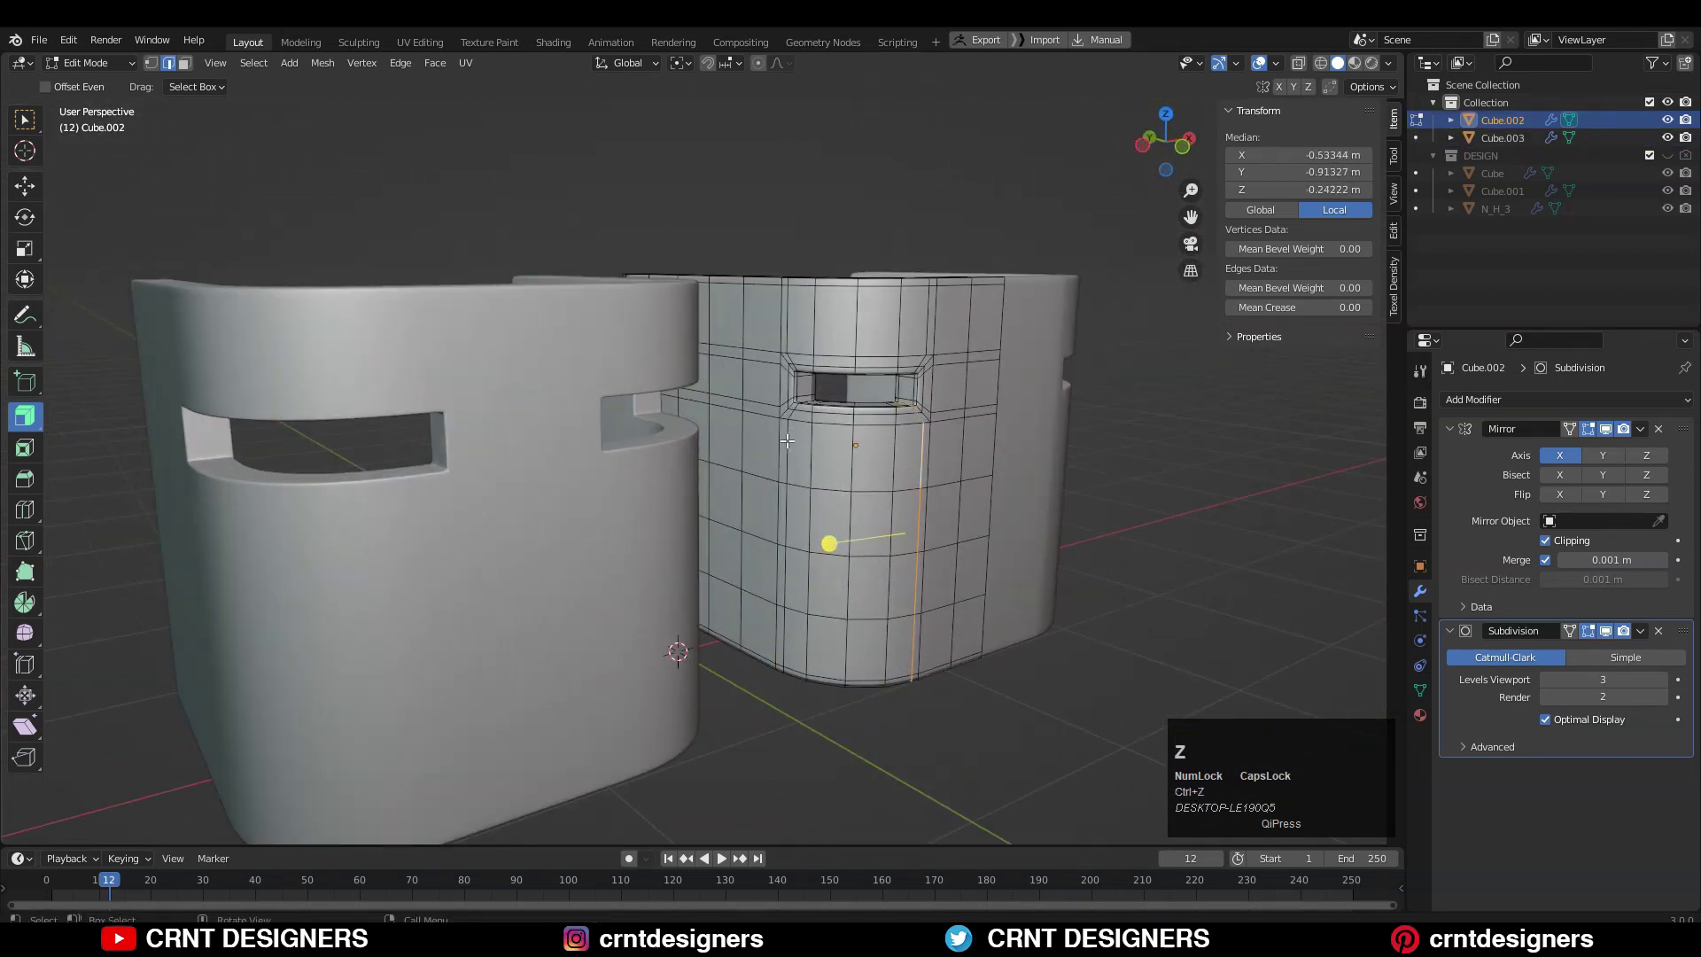
scroll(804, 366, "up", 1)
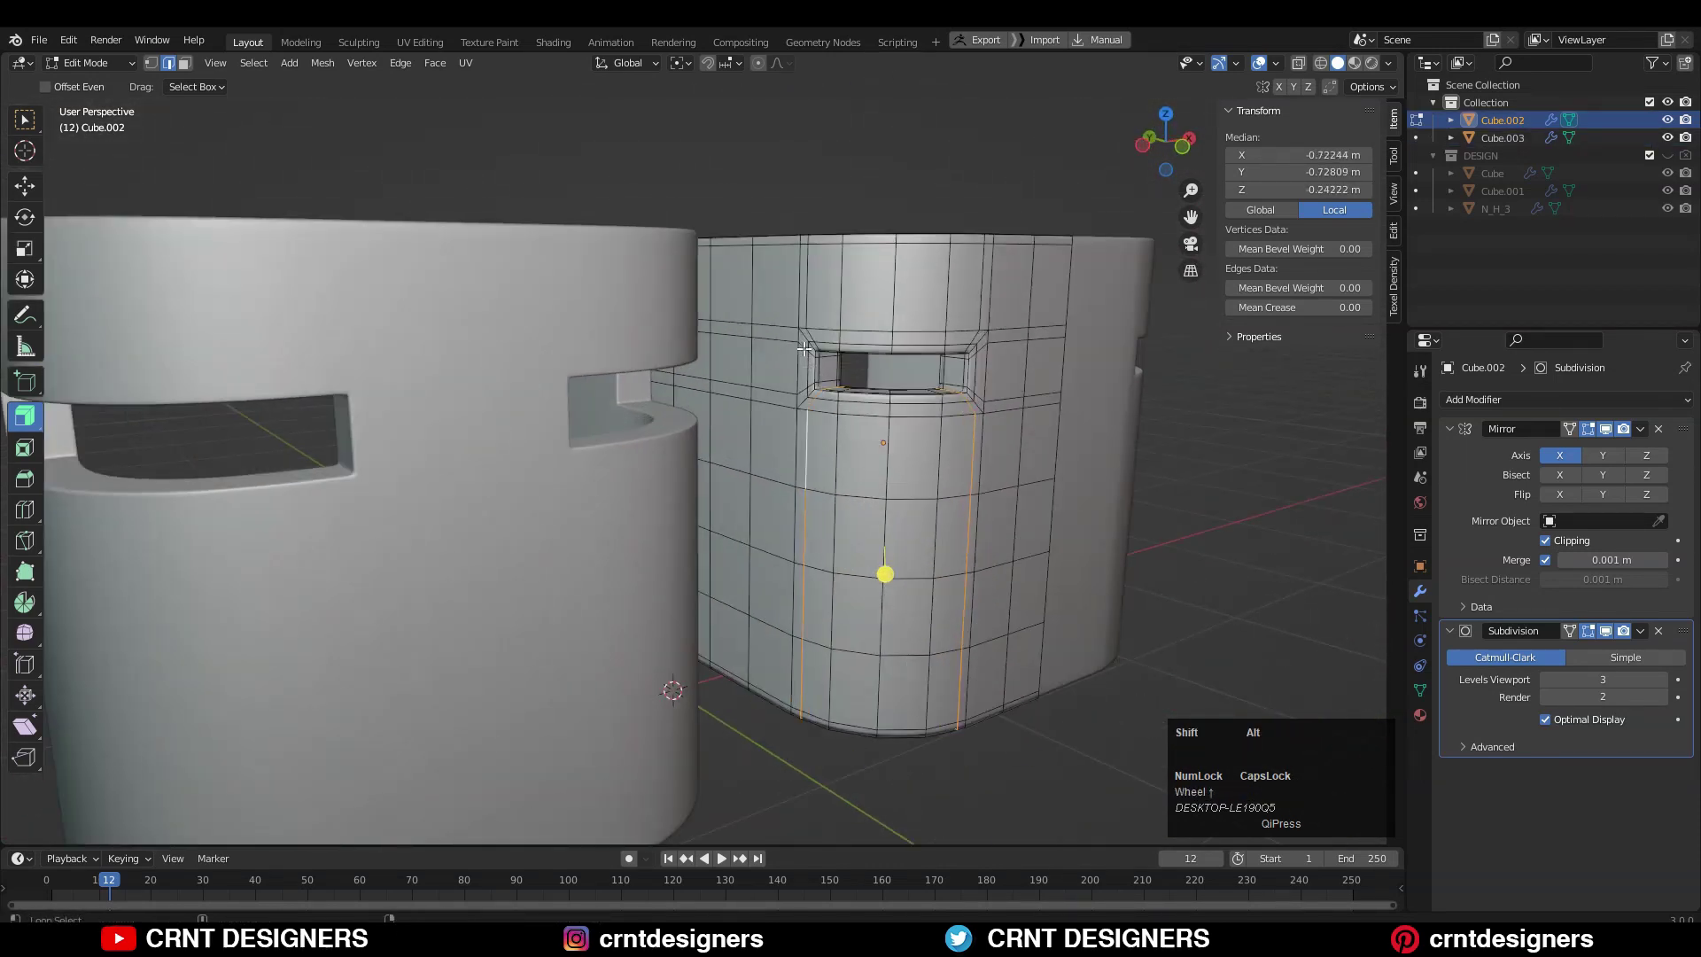
left_click(993, 344, "alt+shift")
key("ctrl+x")
key("Tab")
Dissolve the remaining horizontal support loop below the original shell's slot.
middle_click_drag(974, 421, 922, 428)
key("Tab")
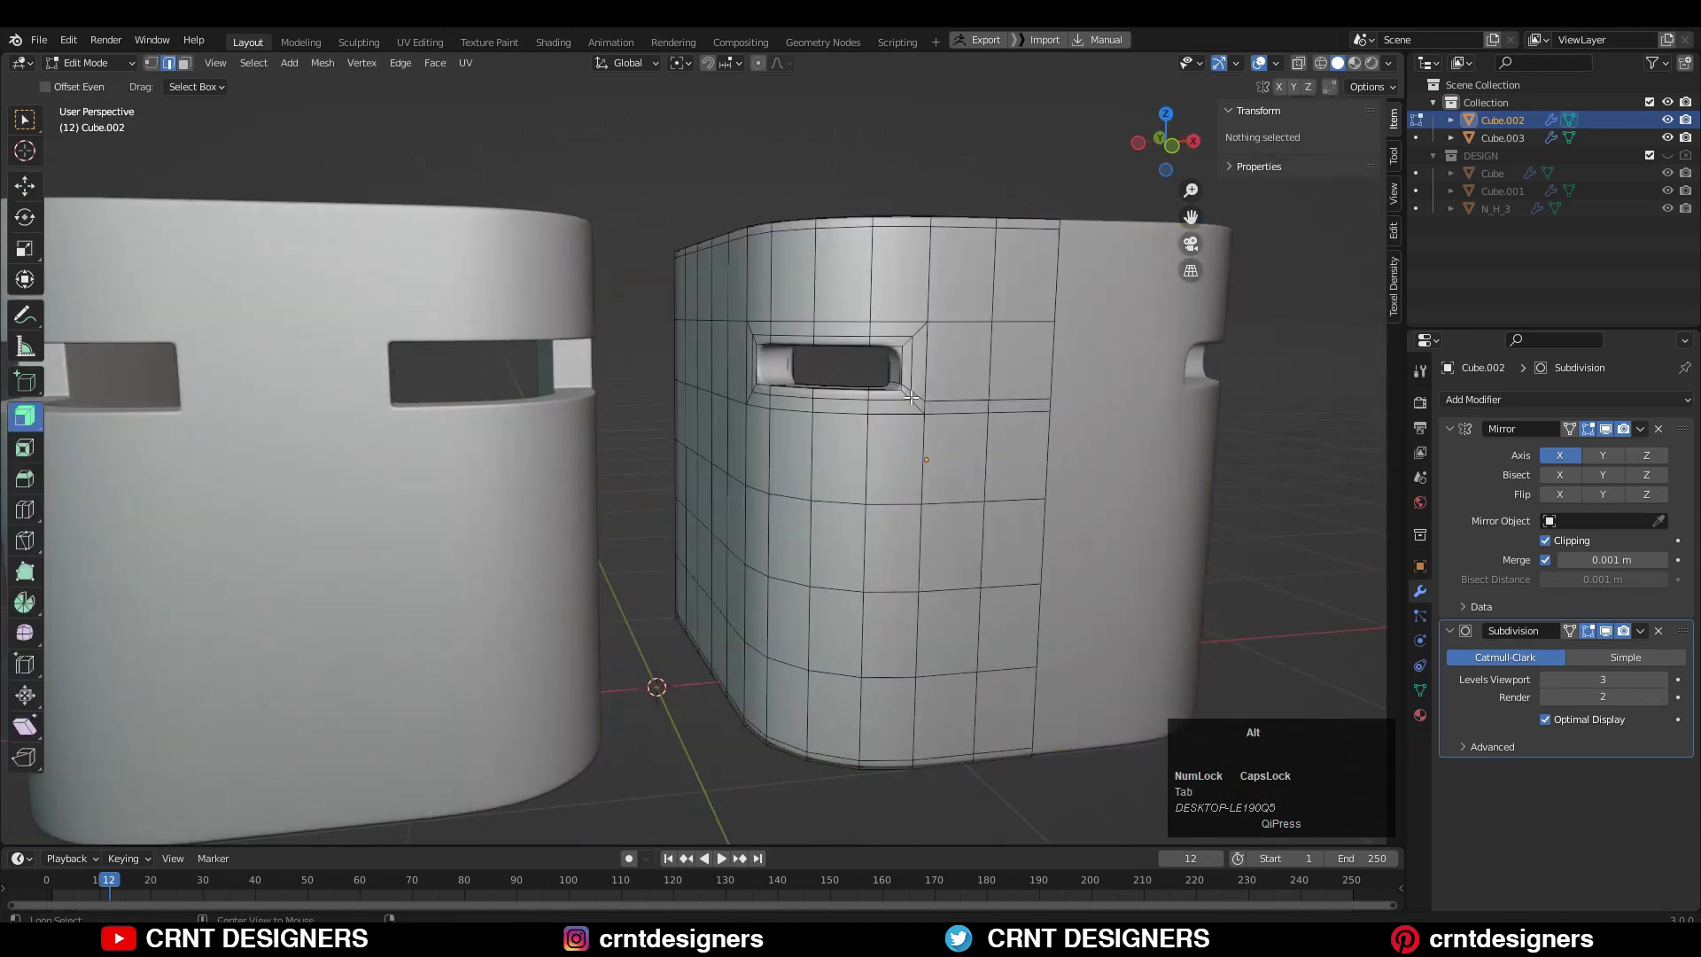
left_click(924, 405, "alt")
key("ctrl+x")
key("Tab")
mouse_move(768, 543)
middle_mouse_down()
mouse_move(792, 545)
mouse_move(753, 542)
middle_mouse_up()
scroll(753, 542, "down", 1)
Hide the duplicate shell and select the original one.
left_click(461, 496)
left_click(1667, 138)
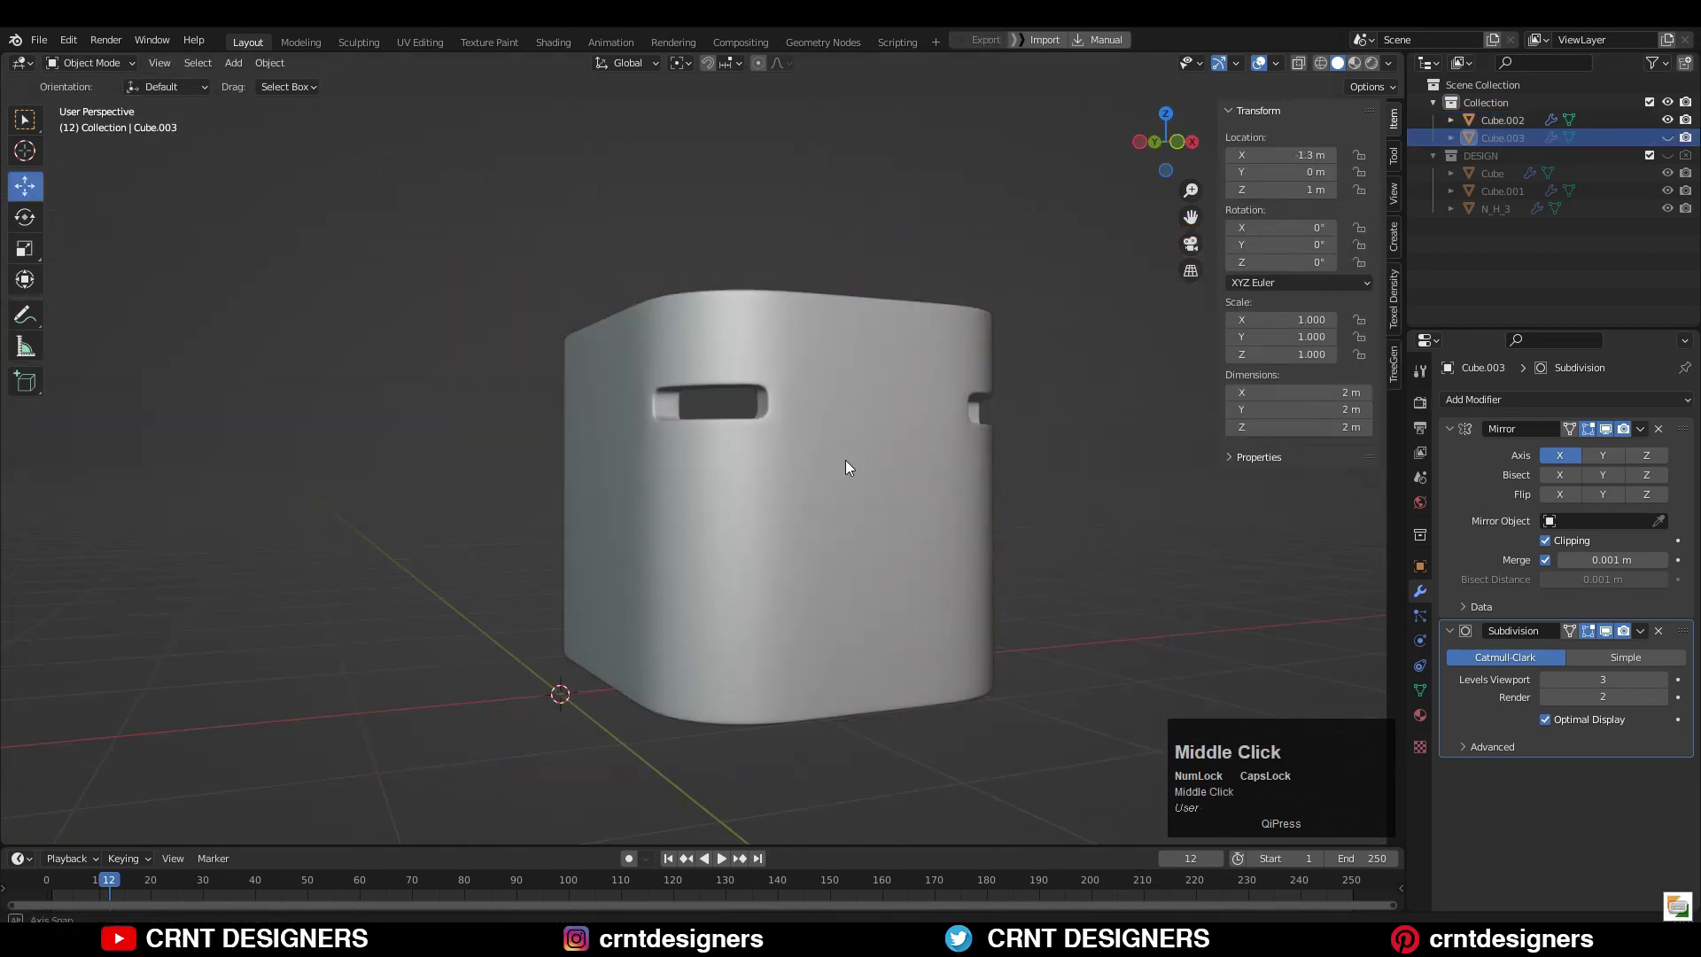
left_click(862, 512)
middle_click_drag(846, 460, 763, 440)
Add a centred horizontal edge loop through the row of faces below the original shell's slot.
key("Tab")
scroll(863, 520, "up", 3)
left_click(843, 356)
right_click(843, 353)
Slide the new loop's outer and inner vertices on the front side of the corner by a factor of 0.2.
key("1")
key("alt+z")
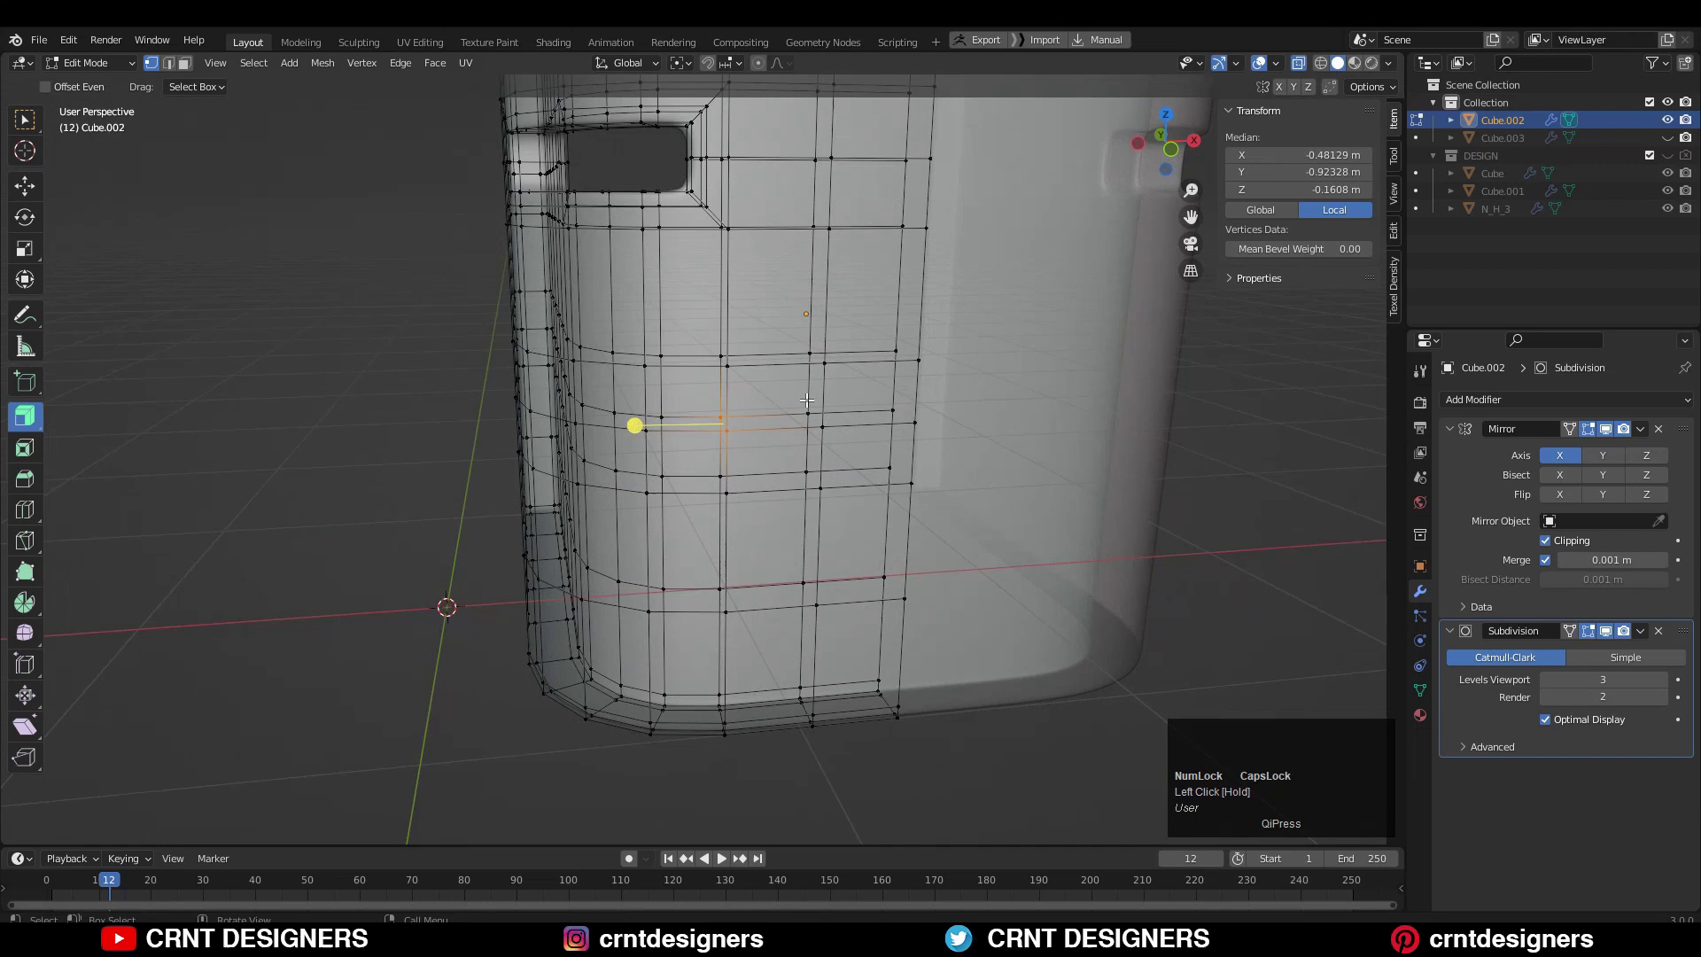
left_click(1299, 63)
middle_click_drag(780, 425, 688, 420)
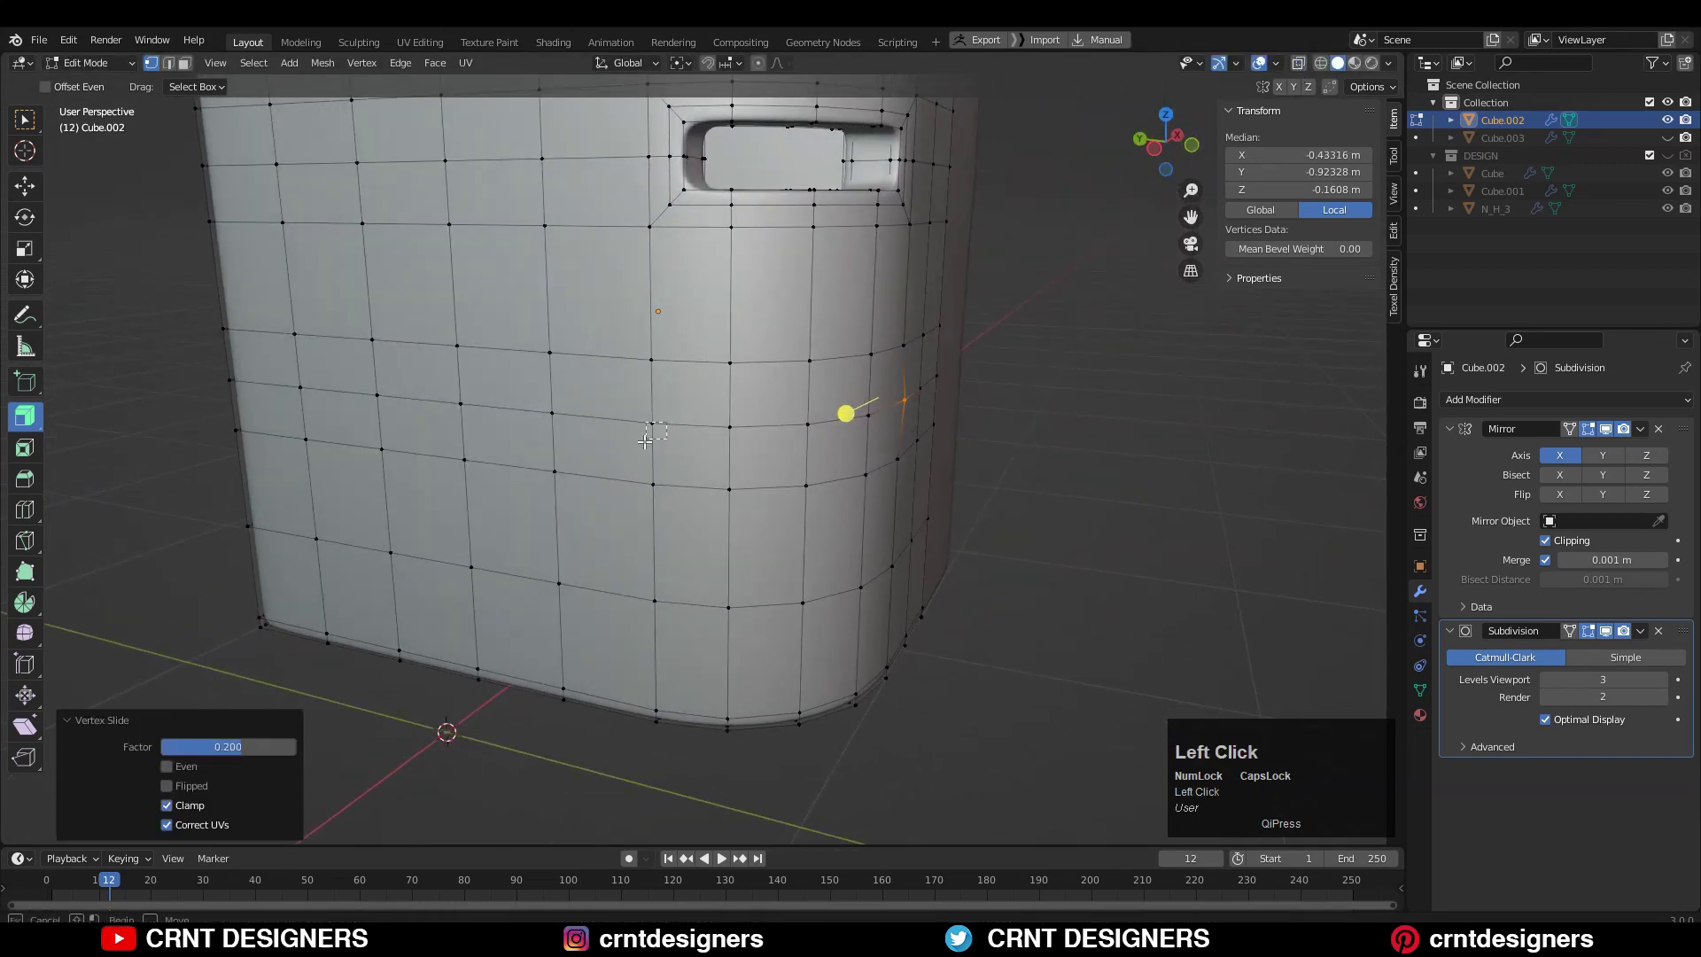
Slide the new loop's matching outer and inner vertices on the side wall end of the rounded corner.
left_click_drag(645, 441, 641, 443)
middle_click_drag(654, 434, 819, 607)
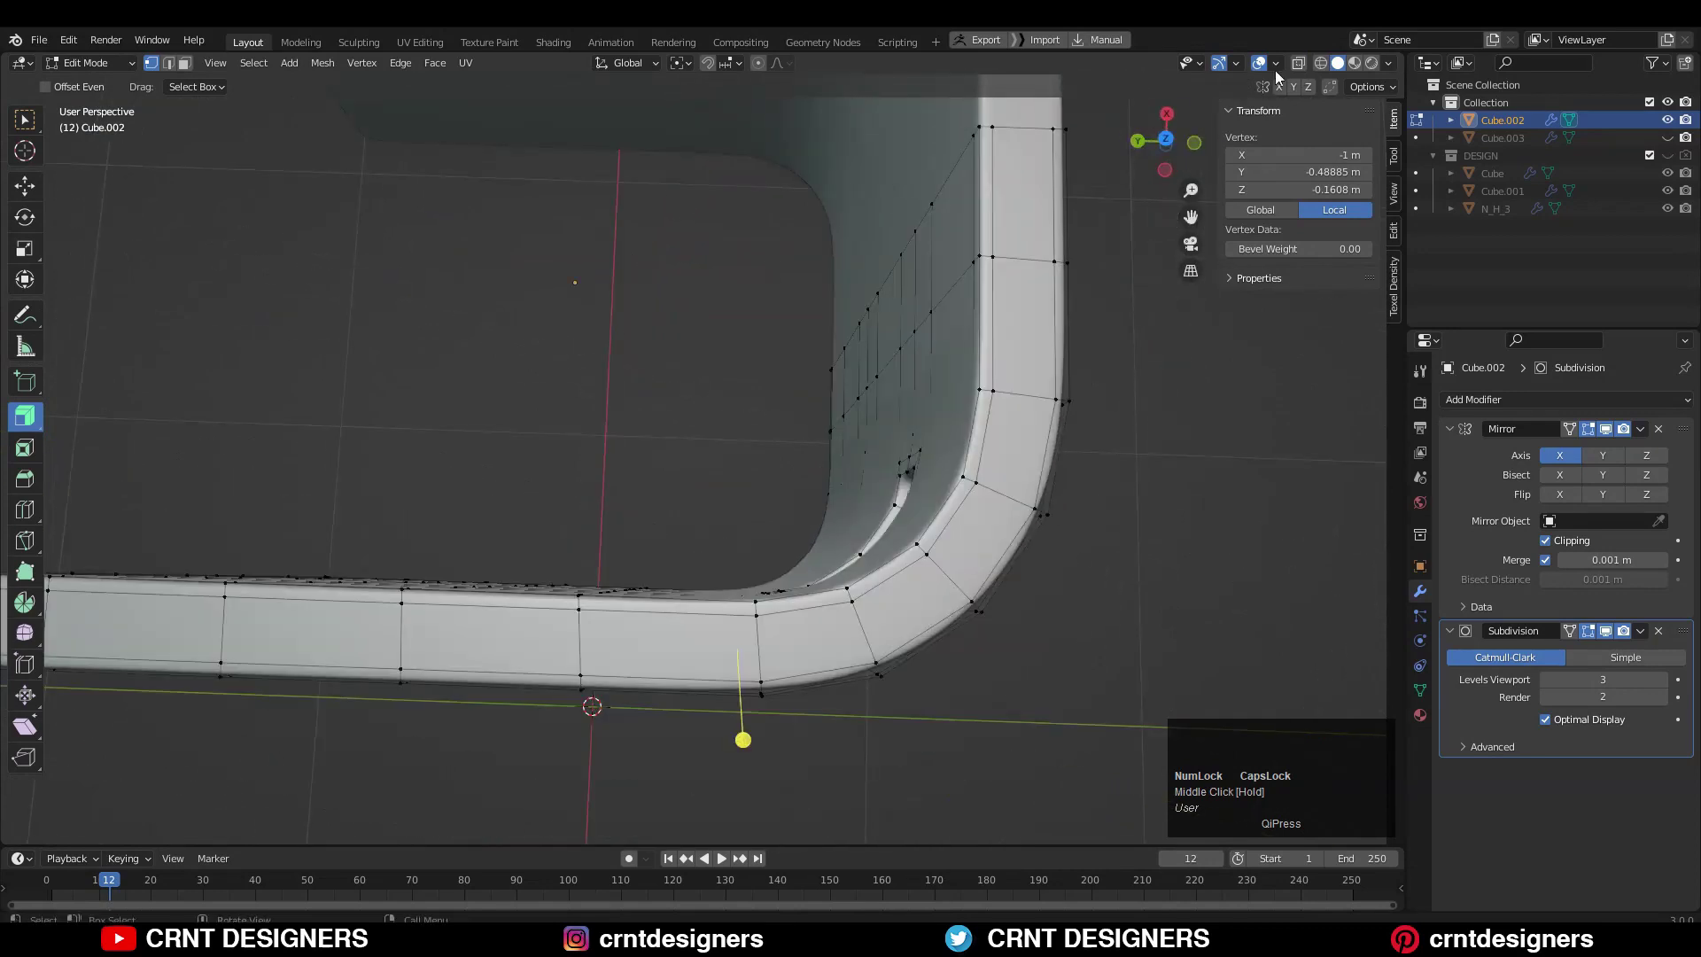
left_click(1299, 63)
middle_click_drag(816, 497, 682, 425)
key("g")
key("g")
left_click(695, 402)
left_click(1299, 63)
key("g")
key("g")
Select the outer and inner bands of faces around the corner between the slid vertices.
middle_click_drag(768, 394, 644, 396)
left_click(743, 382, "ctrl")
key("3")
left_click_drag(796, 413, 795, 413)
middle_click_drag(796, 413, 580, 444)
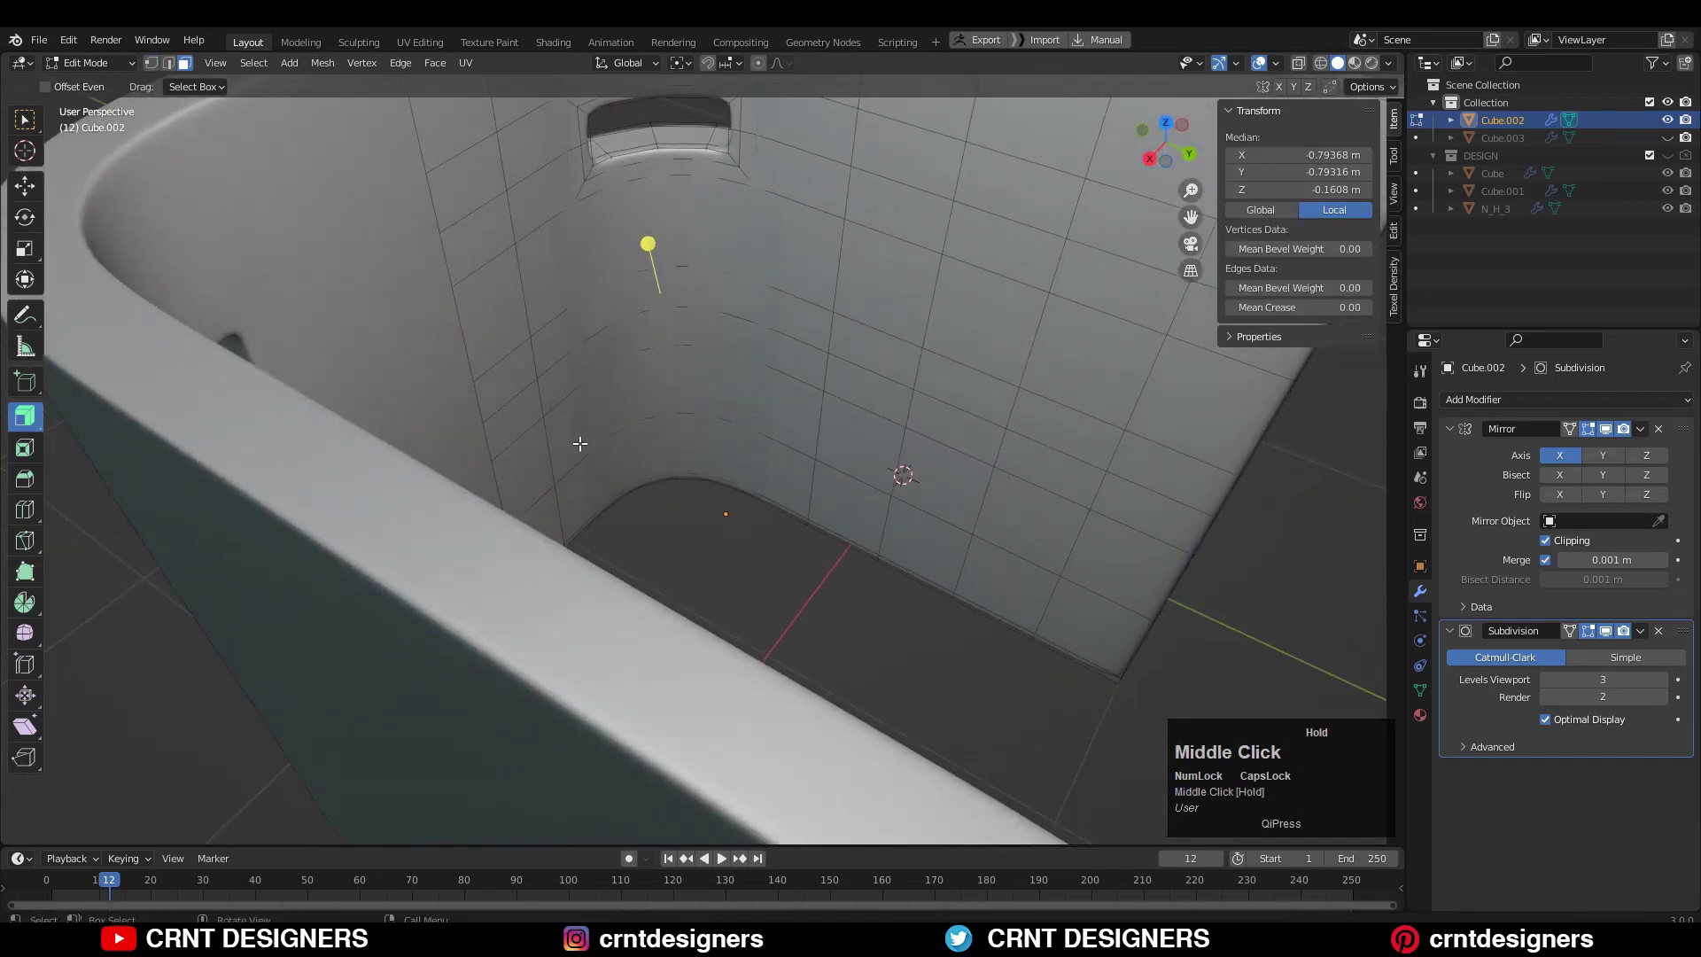
left_click(694, 348)
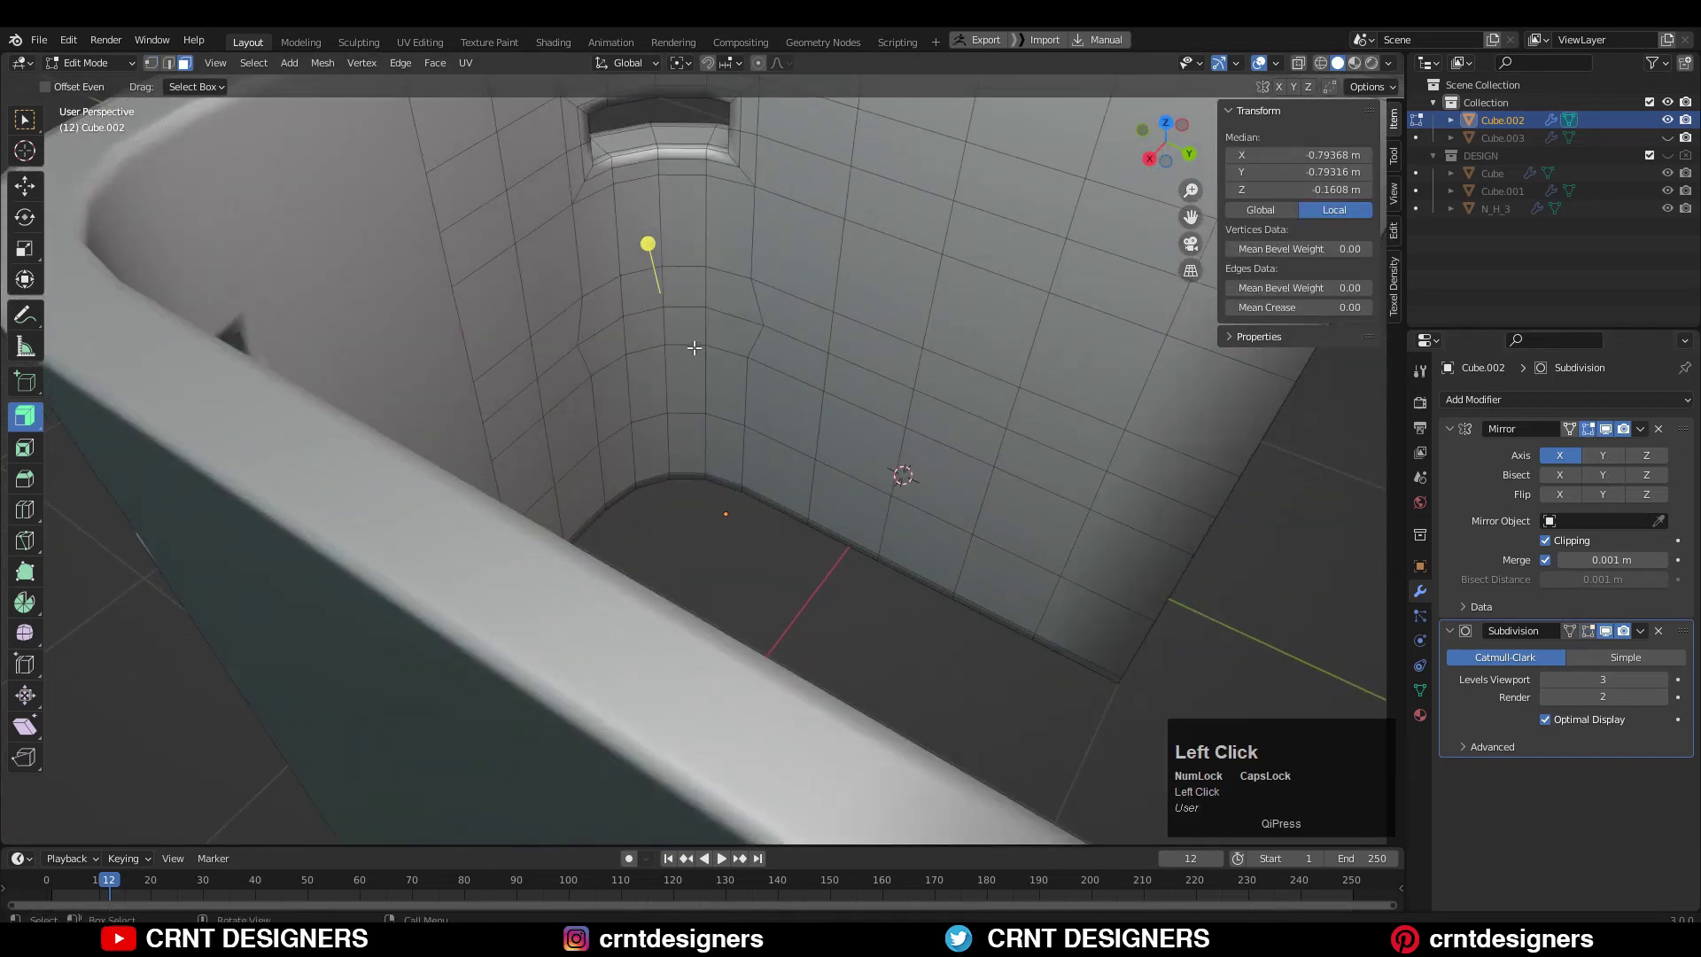
left_click_drag(716, 321, 719, 324, "shift")
middle_click_drag(598, 447, 908, 387)
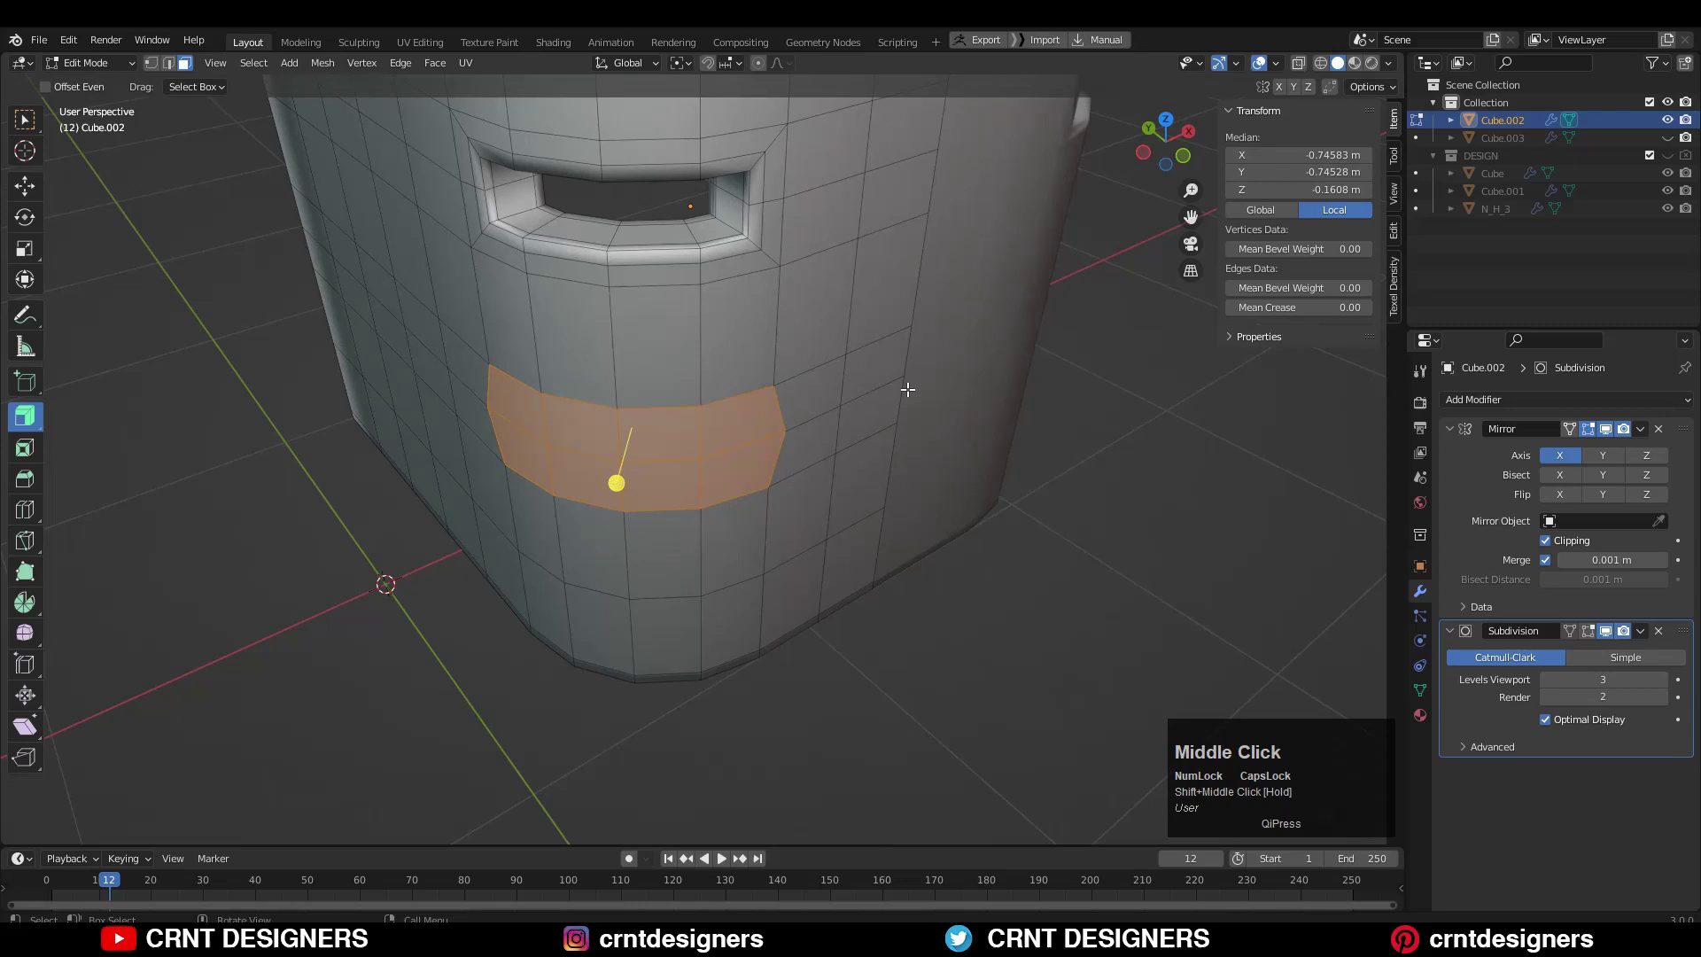
Inset the selected face bands by about 0.025 m and shrink them inward by about 0.01 m.
key("u")
left_click(1055, 426)
middle_click_drag(1054, 426, 881, 387)
middle_click_drag(568, 423, 567, 455)
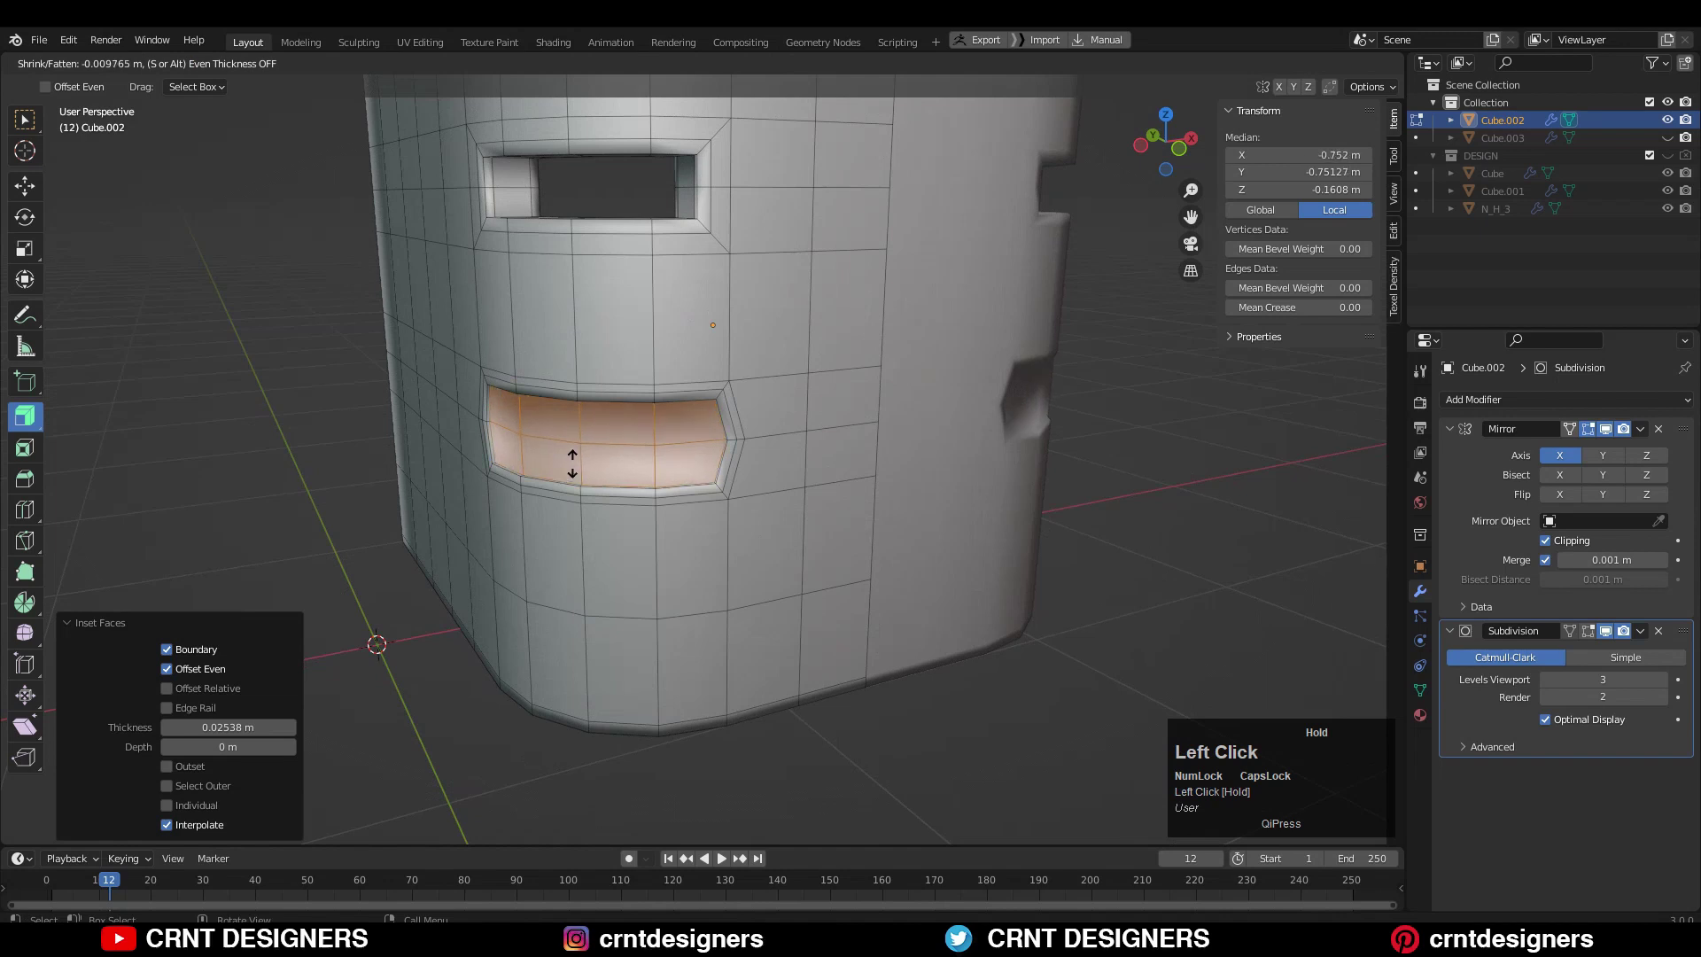
left_click(569, 470)
Delete the inset faces on both sides of the wall to open a second, lower slot.
middle_click_drag(569, 465, 895, 346)
key("x")
left_click(881, 425)
scroll(886, 331, "up", 3)
right_click(1088, 368)
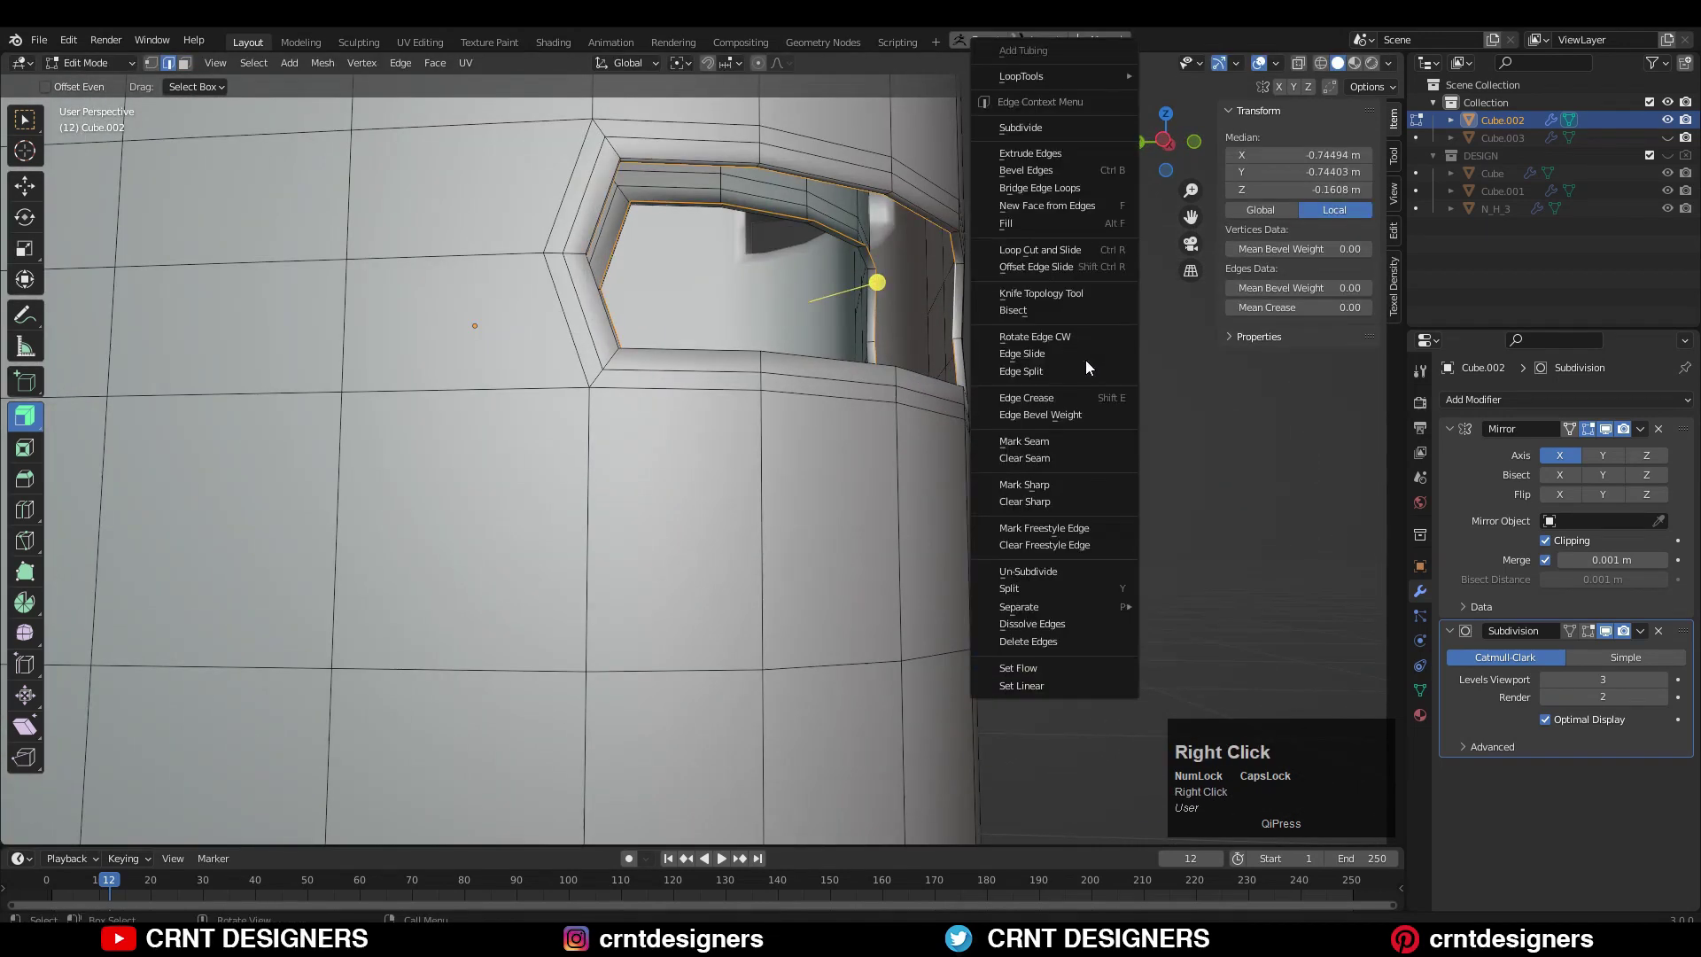
left_click(1088, 213)
key("ctrl+z")
Bridge the lower slot's outer and inner edge loops and leave mesh editing.
right_click(1074, 266)
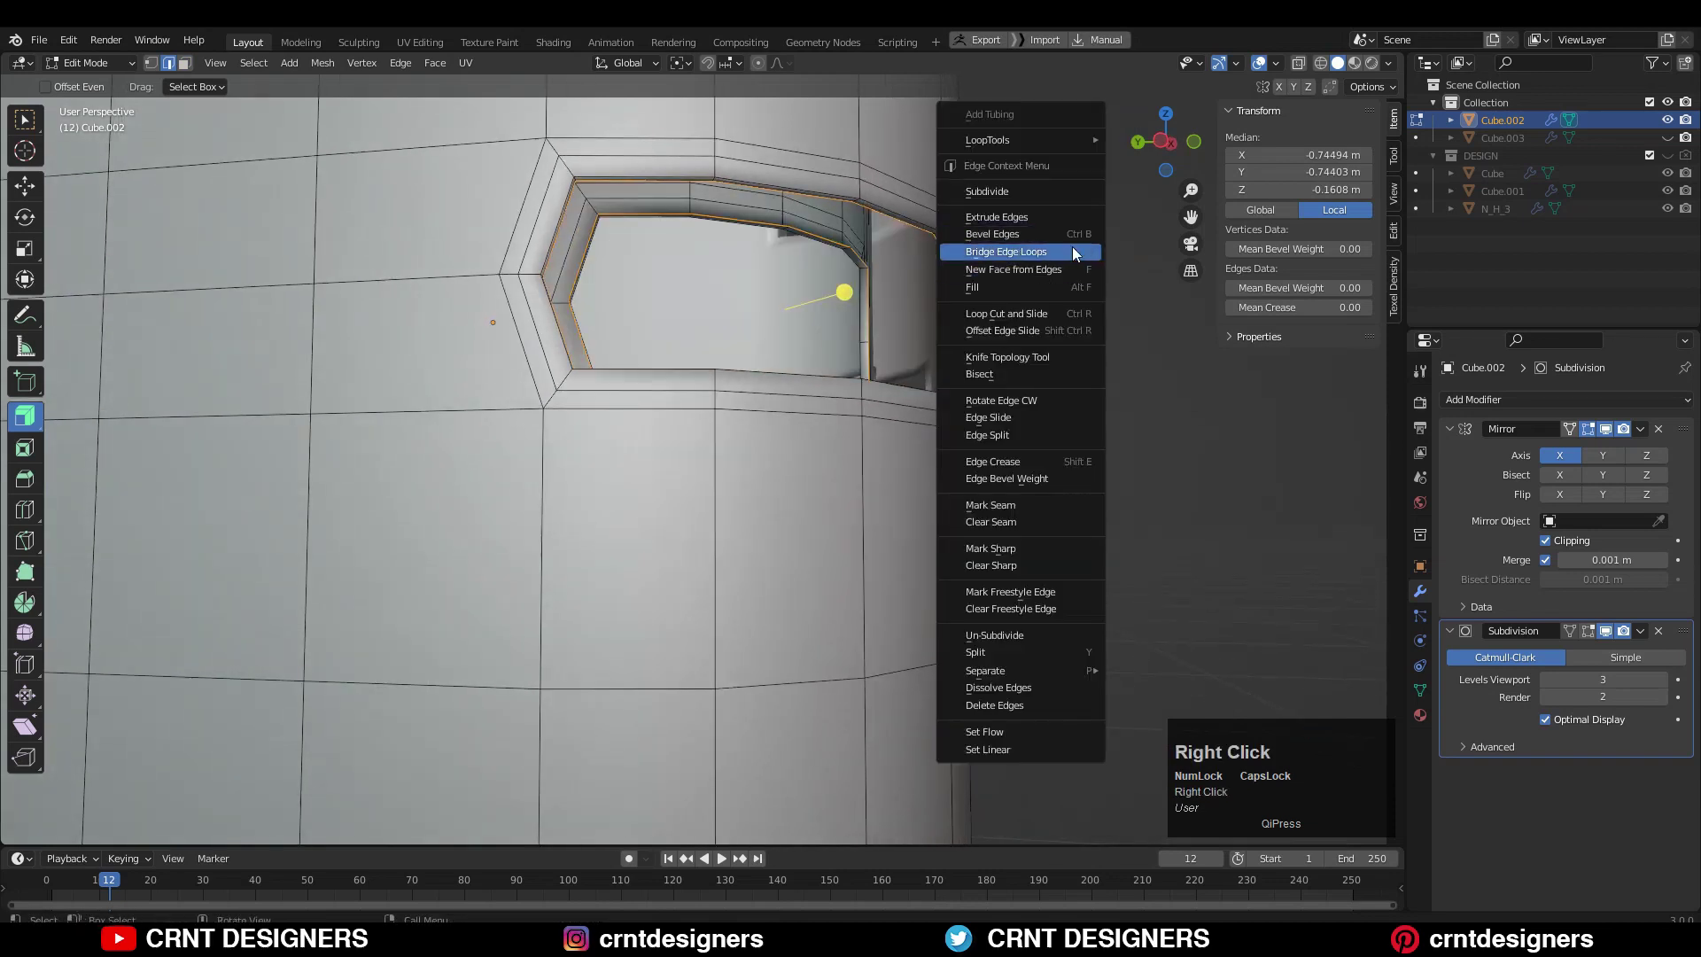
left_click(1072, 247)
middle_click_drag(1072, 247, 1014, 372)
key("Tab")
scroll(953, 432, "down", 4)
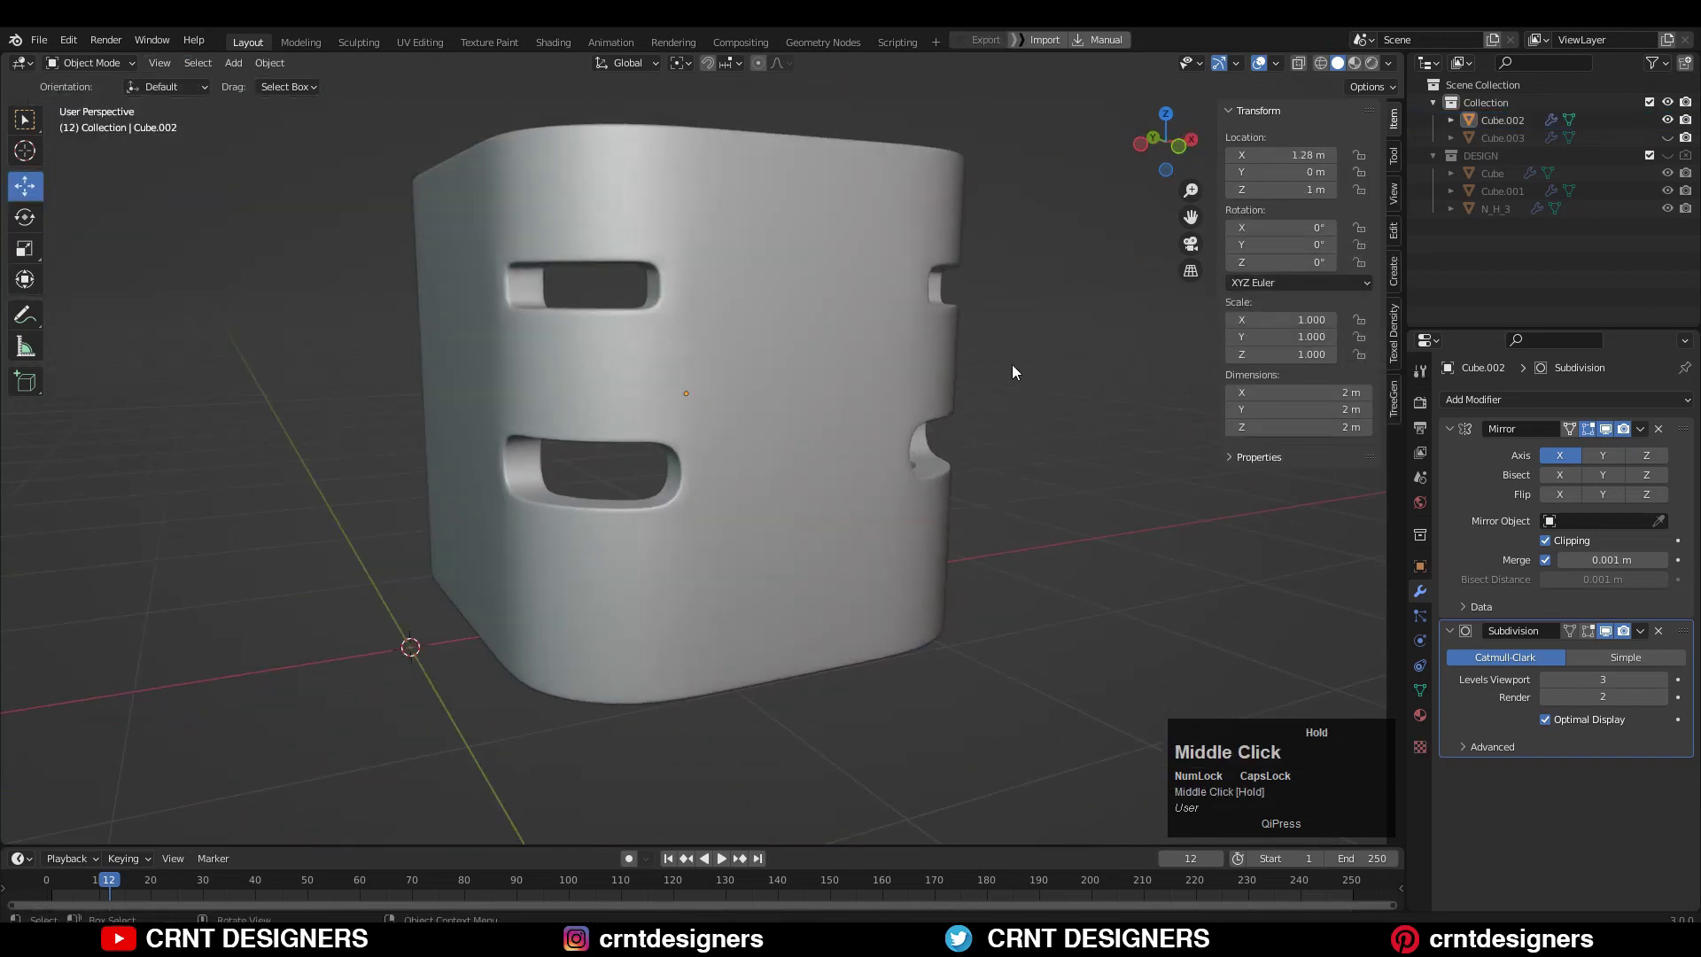
Examine the upper and lower corner slots of the smoothed shell from several angles.
middle_click_drag(802, 529, 824, 443)
left_click(737, 291)
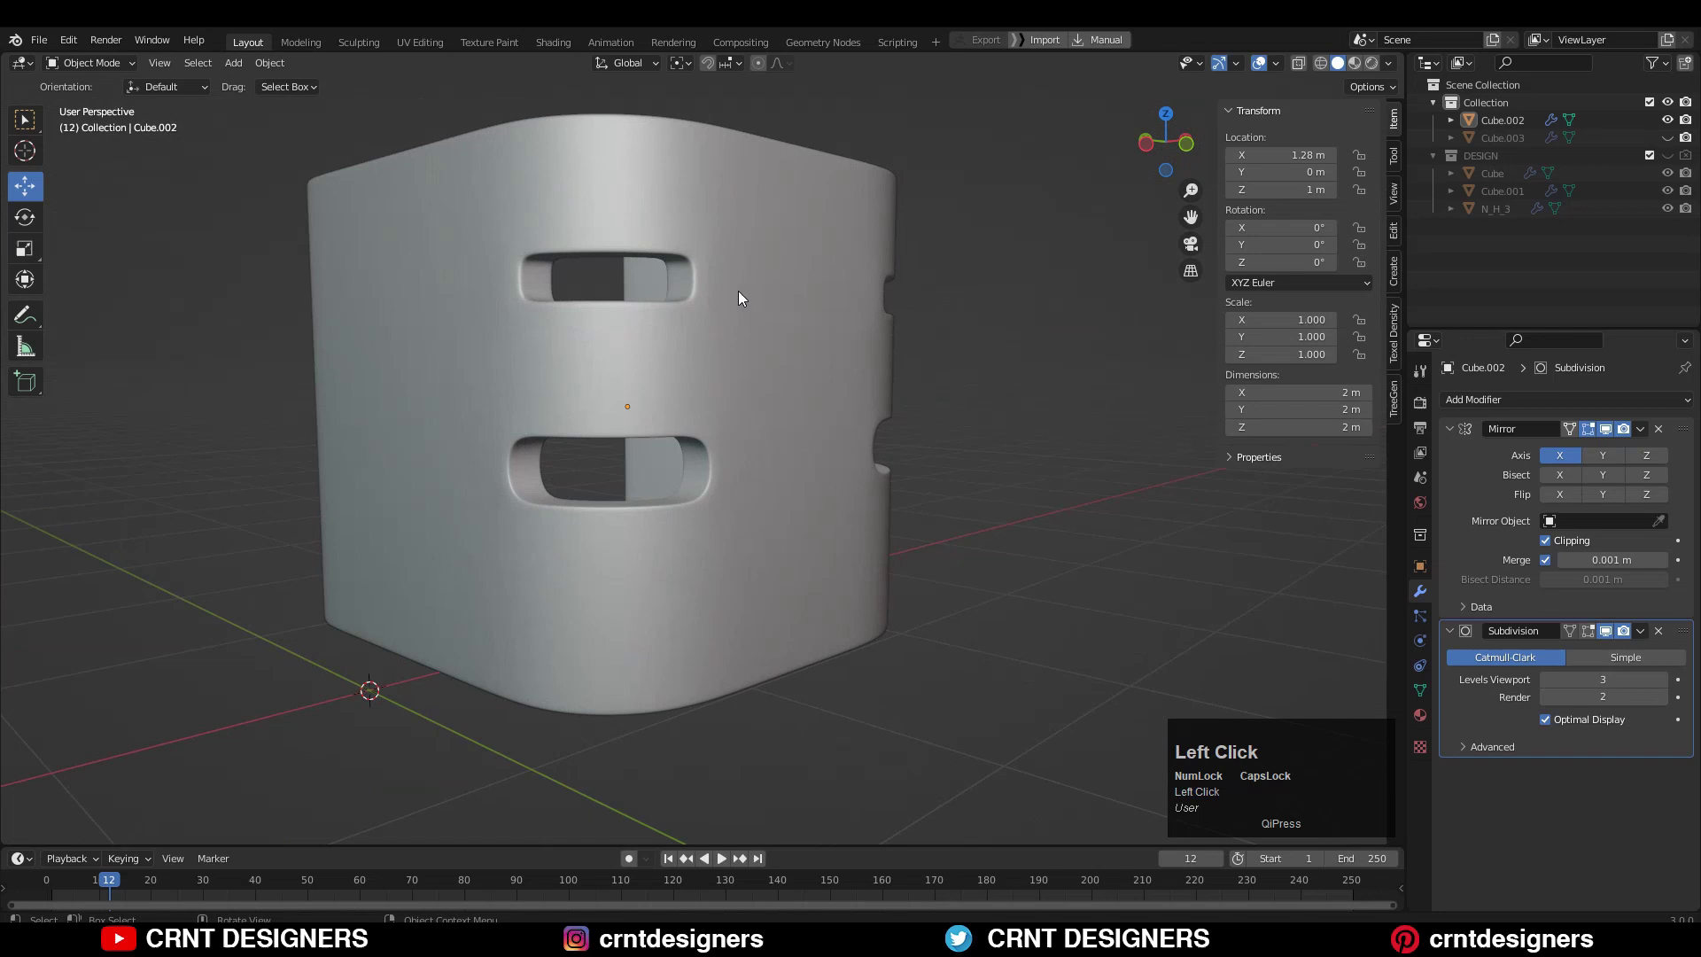
scroll(702, 332, "up", 3)
key("Tab")
key("Tab")
left_click(901, 396)
middle_click_drag(900, 396, 667, 497)
middle_click_drag(385, 440, 600, 555)
Bevel the lower slot's outer and inner rim edge loops with one segment and a width of 0.0177 m.
scroll(775, 538, "up", 5)
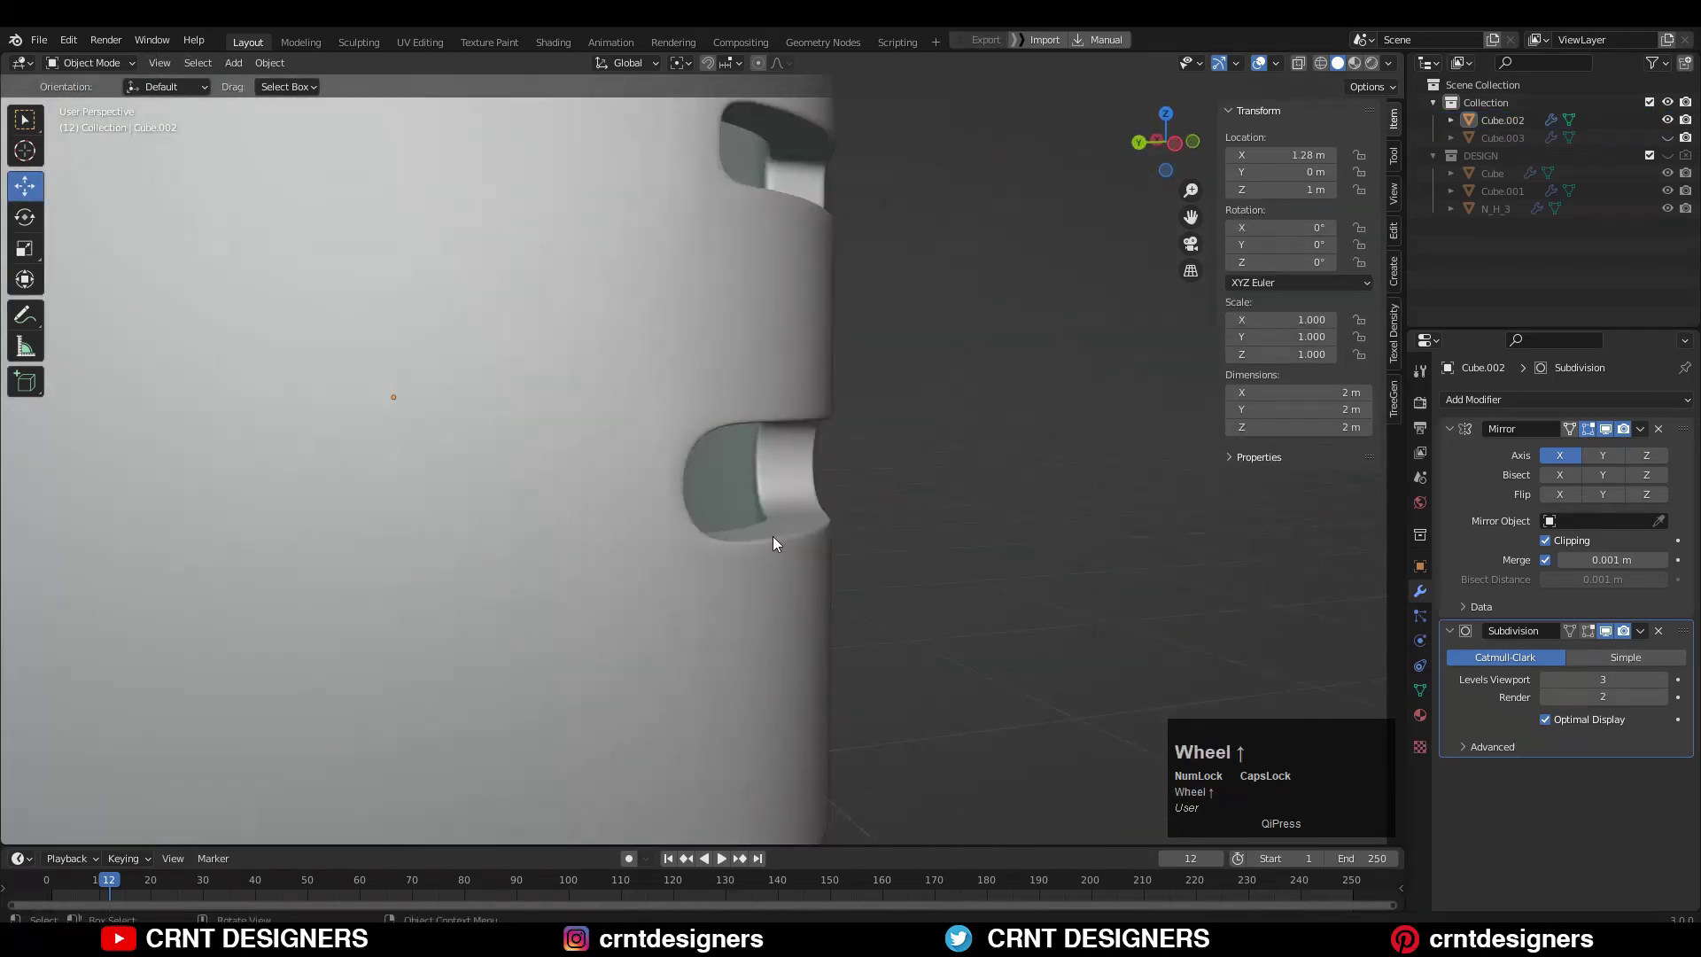
key("Tab")
middle_click_drag(705, 416, 740, 353)
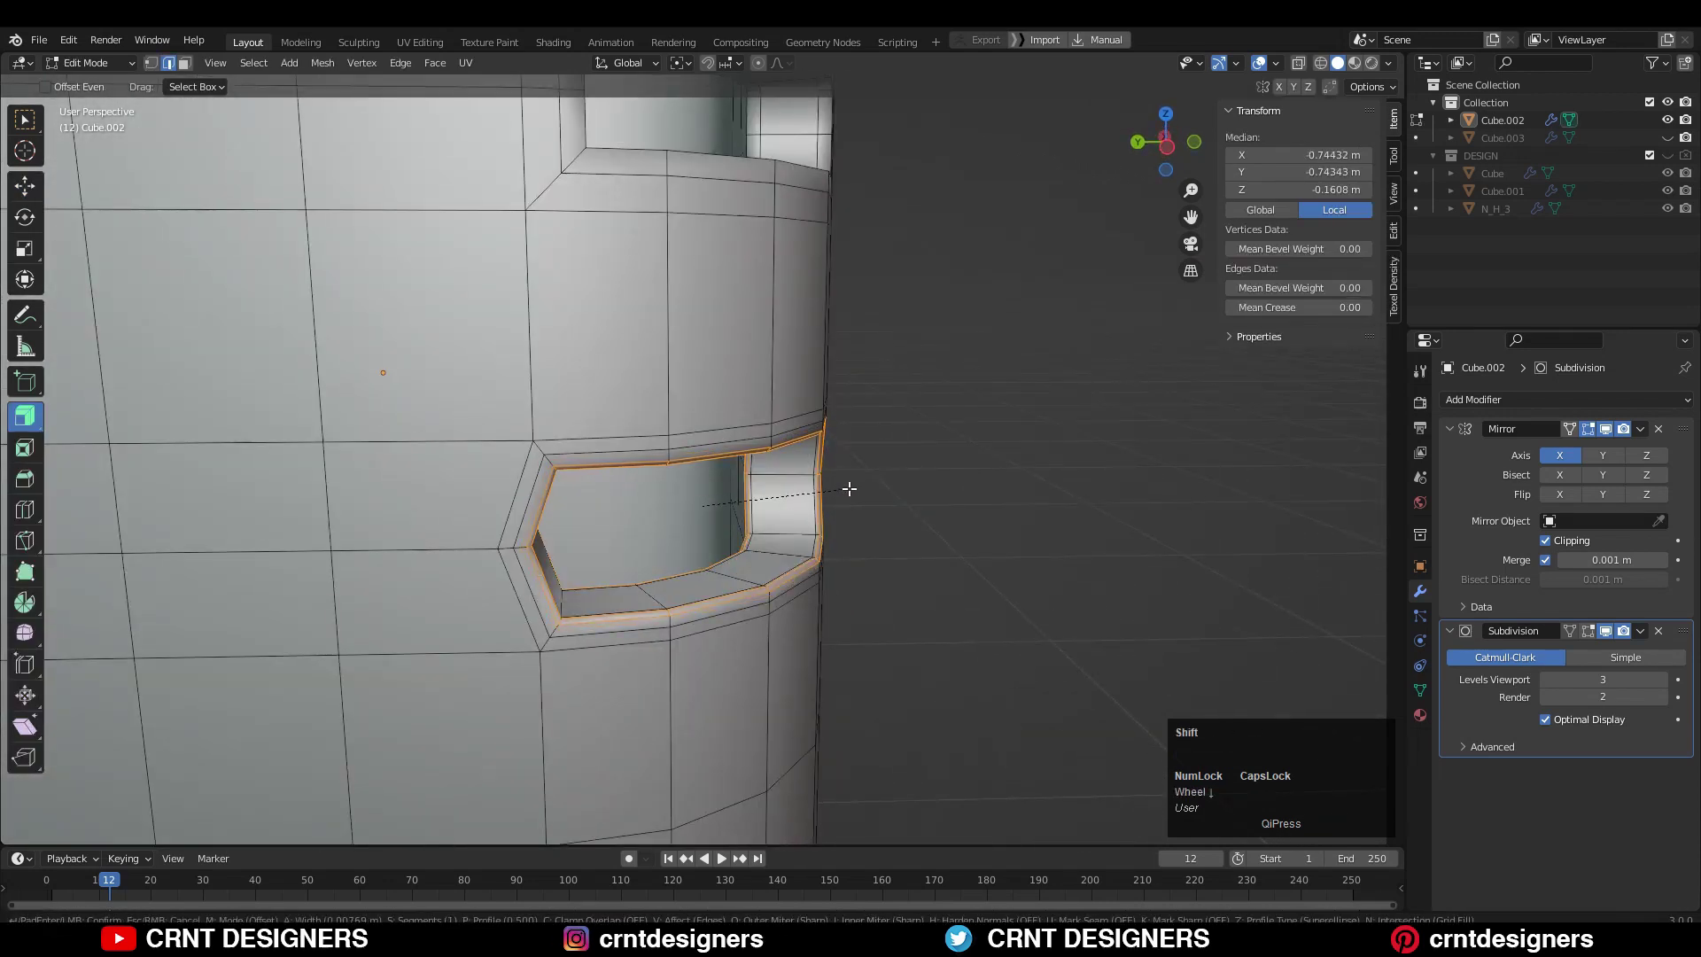
left_click(906, 517)
middle_click_drag(769, 520, 561, 315)
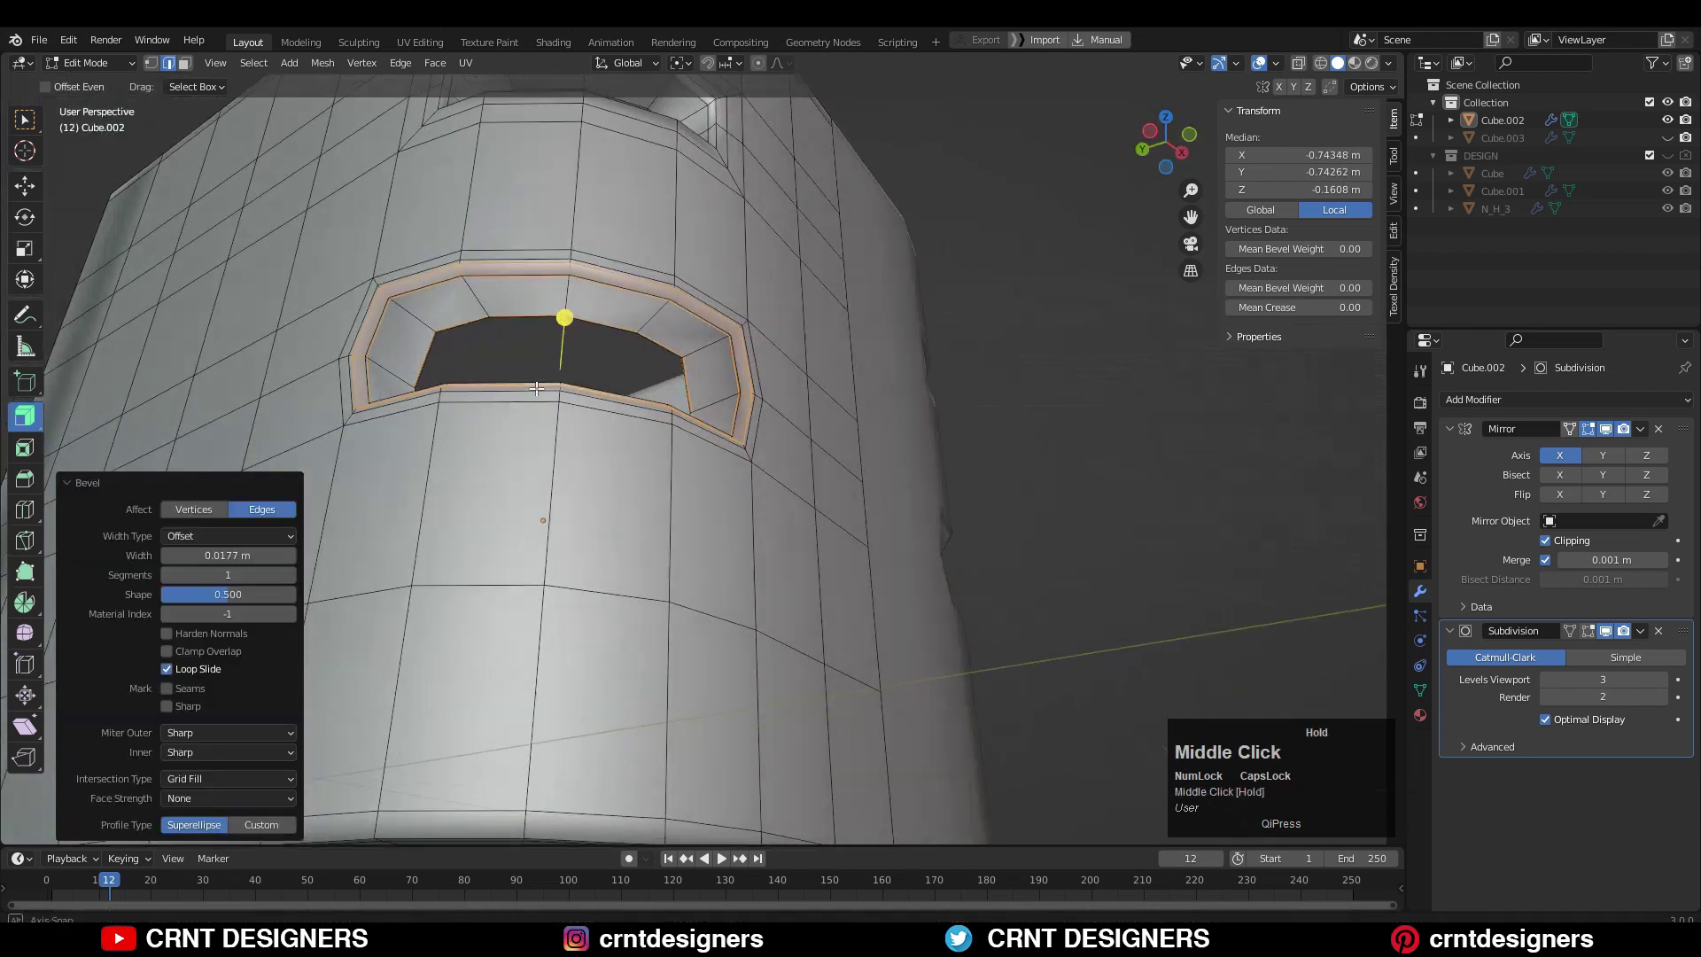
key("Tab")
middle_click_drag(491, 379, 558, 495)
scroll(558, 494, "up", 3)
Slide the bevel's edge loop inside the lower slot's outer rim by a factor of 0.086 and leave mesh editing.
key("Tab")
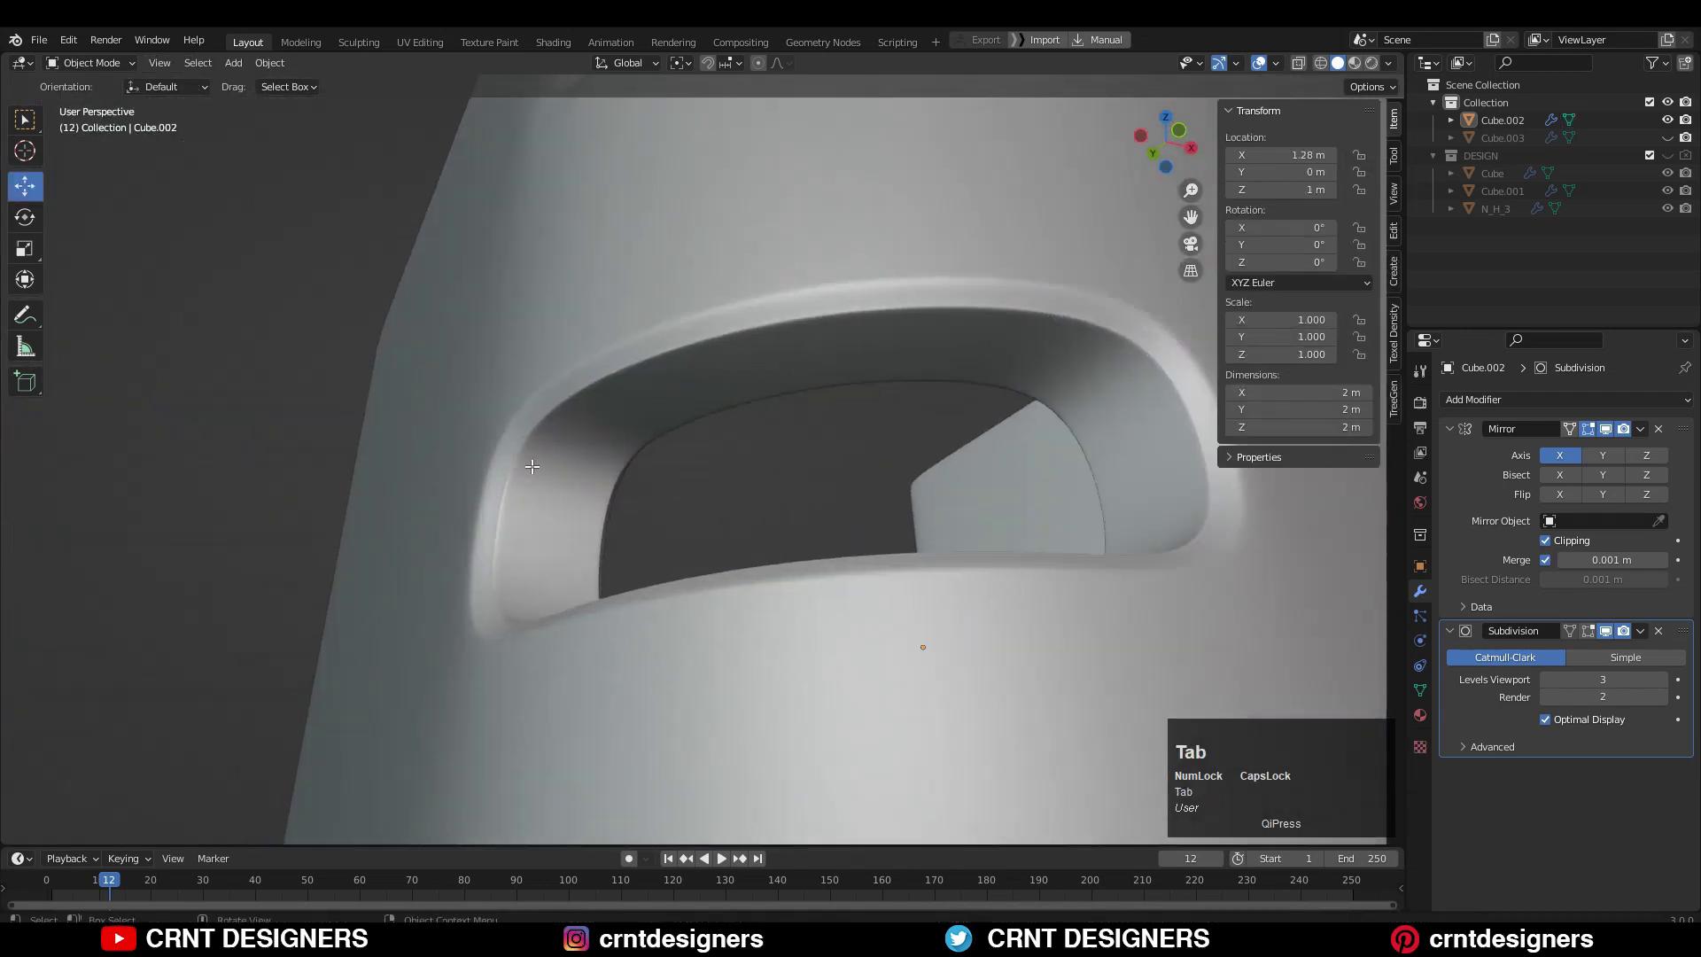
key("g")
key("g")
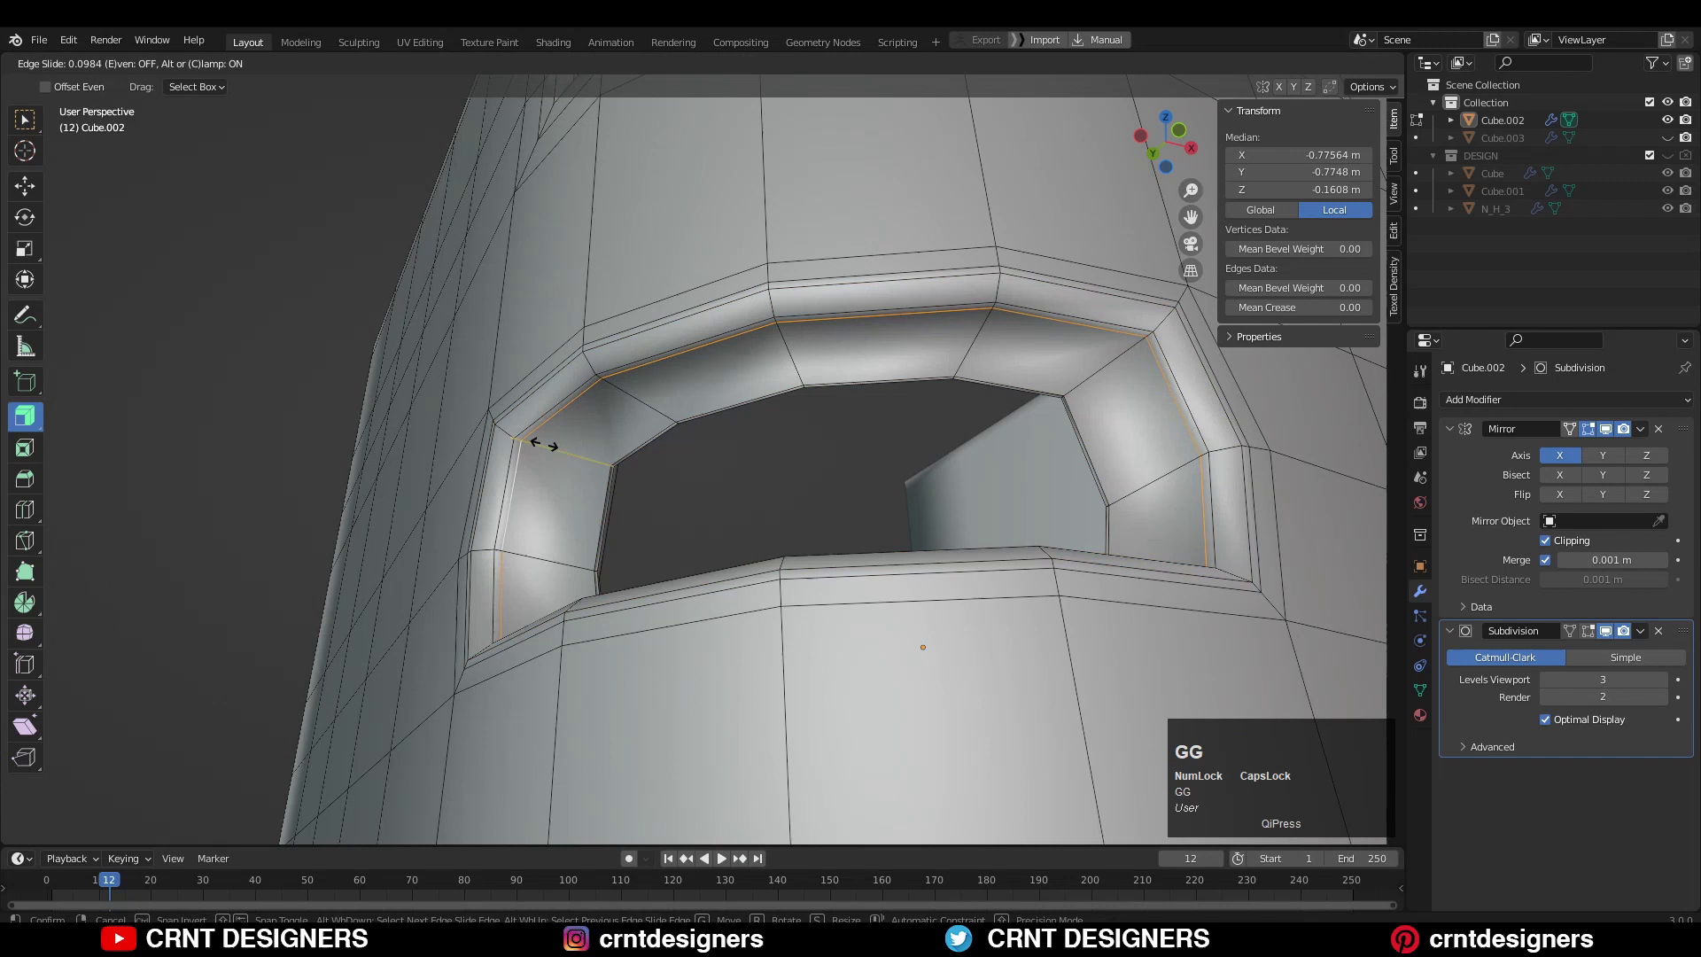
key("shift")
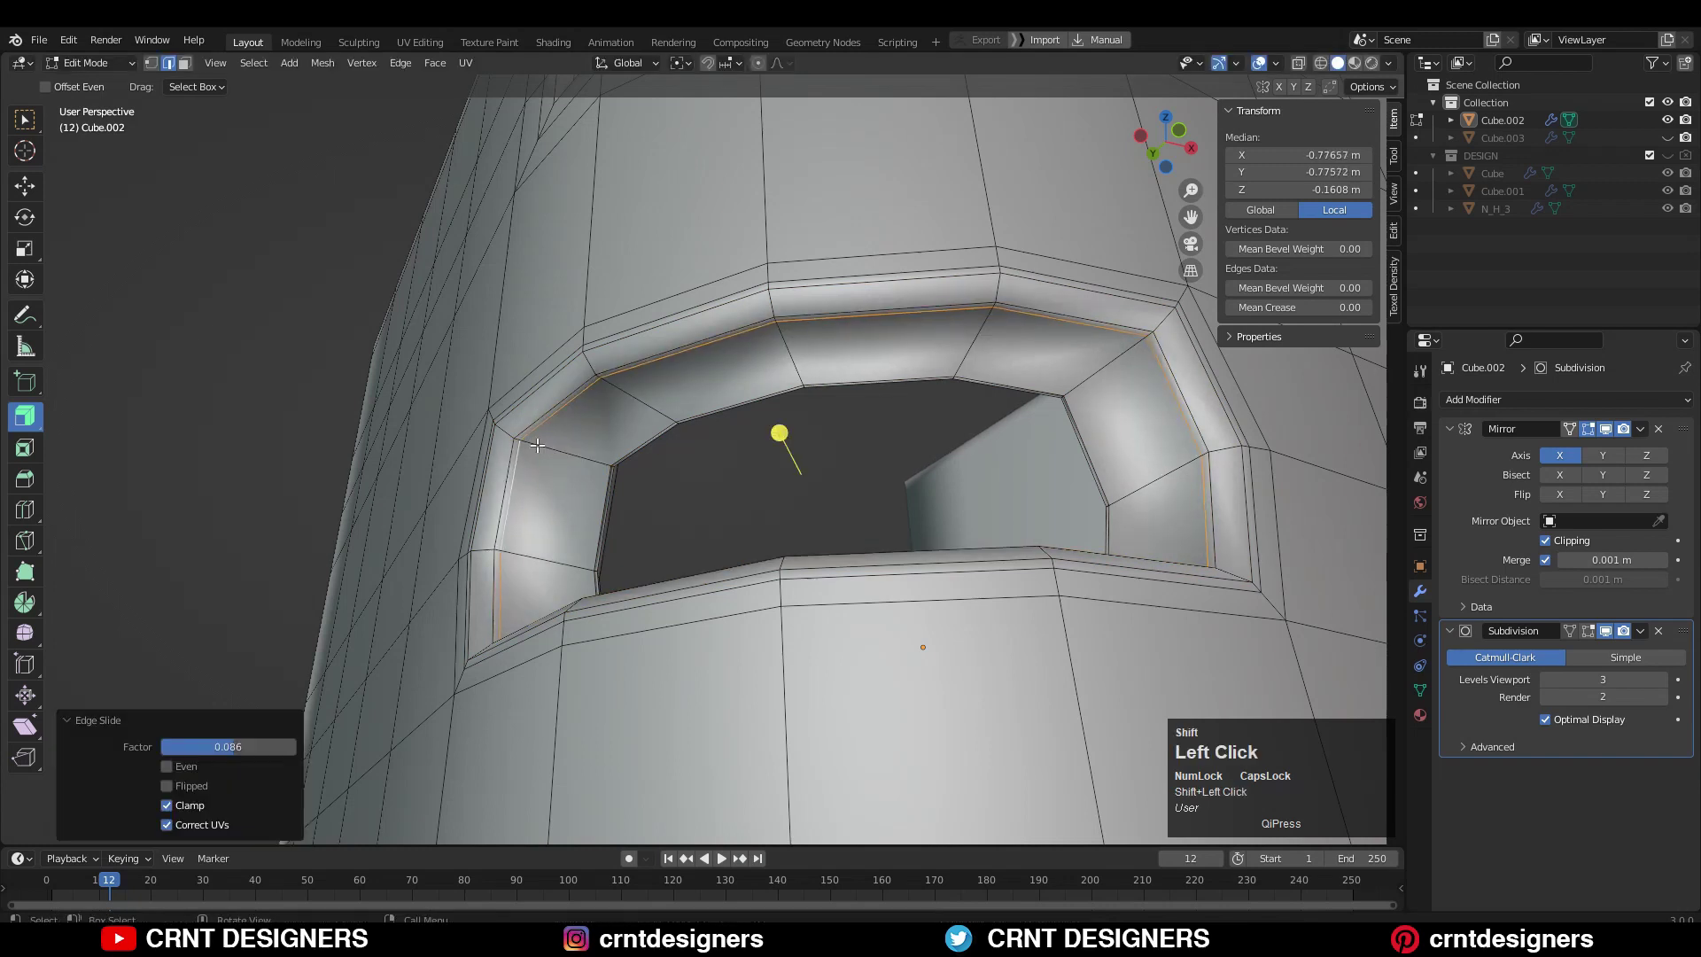
key("Tab")
middle_click_drag(537, 445, 498, 576)
key("Tab")
key("Tab")
scroll(668, 571, "up", 5)
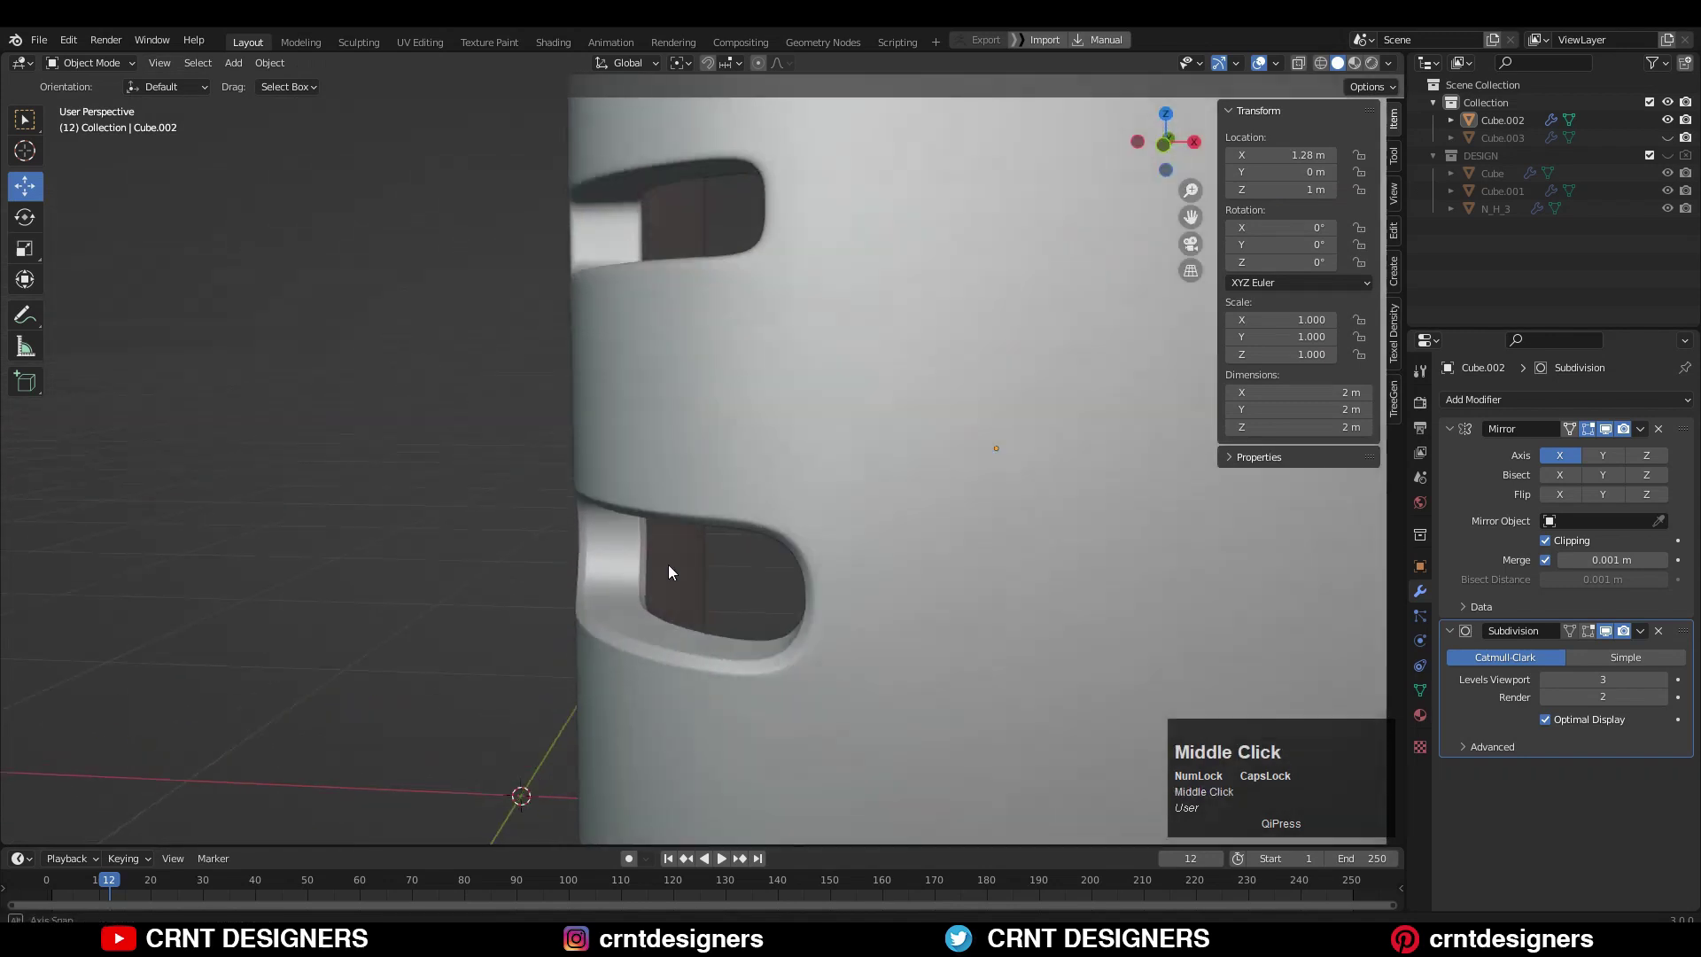
Slide the matching edge loop at the lower slot's rim on the inner side of the wall slightly and leave mesh editing.
middle_click_drag(668, 565, 505, 569)
scroll(682, 578, "up", 3)
left_click(692, 583)
key("Tab")
scroll(797, 489, "up", 2)
left_click(674, 505, "alt")
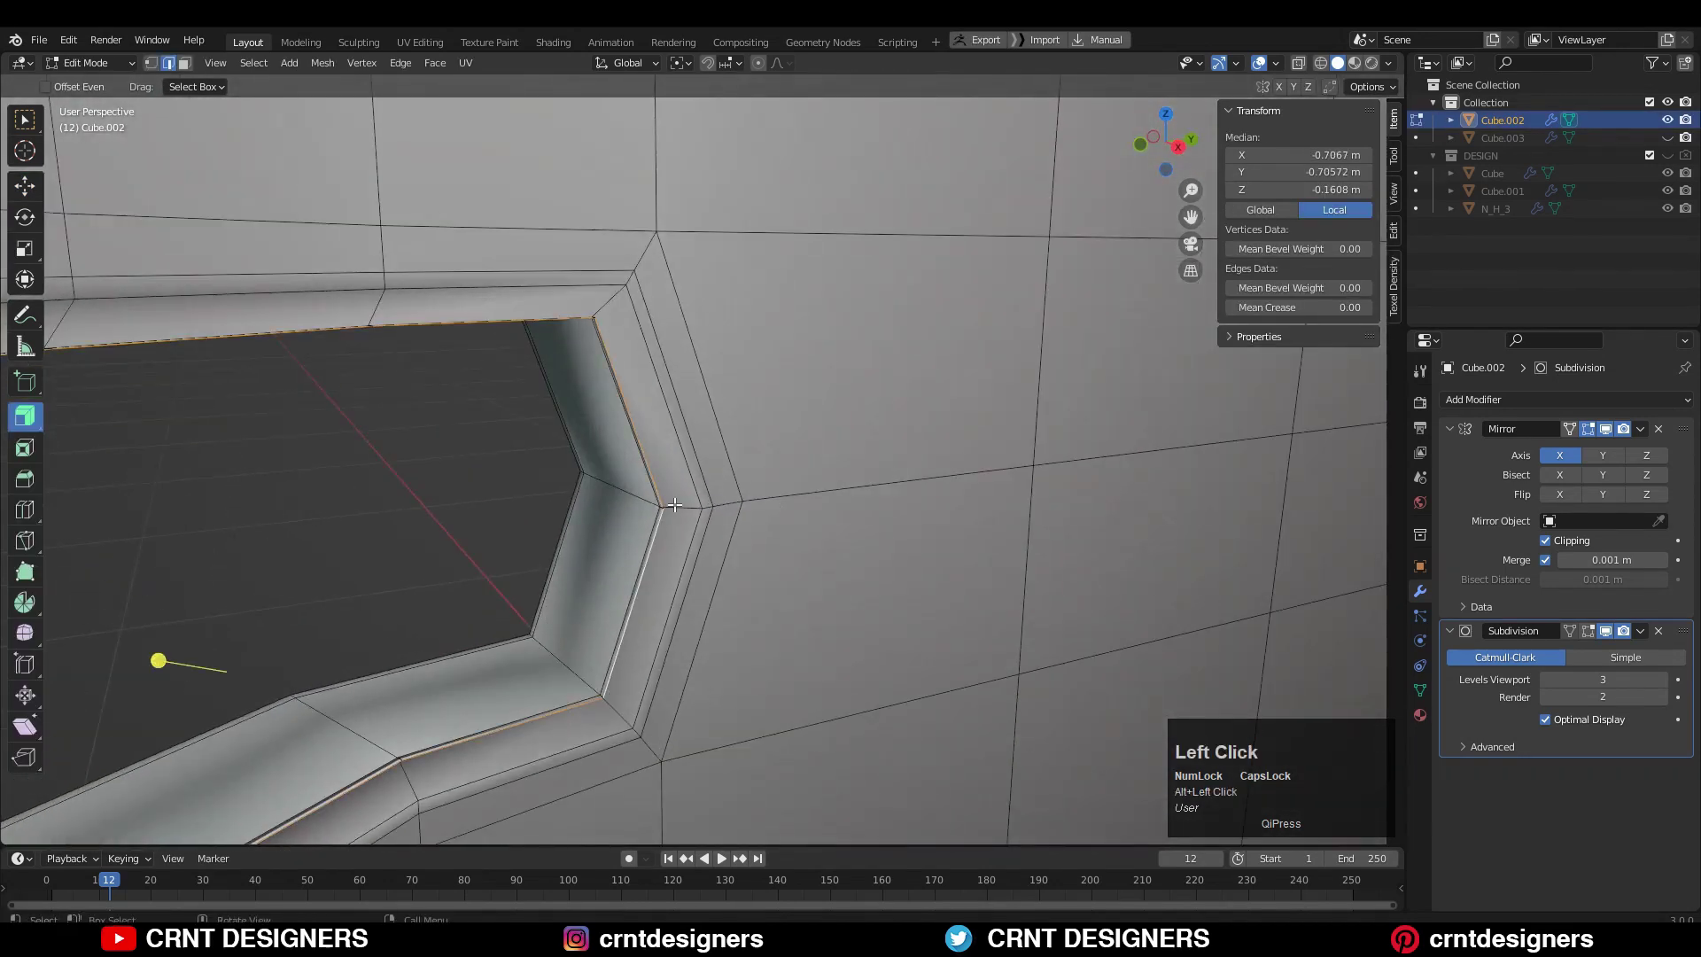
key("g")
key("g")
left_click(660, 517)
key("Tab")
middle_click_drag(659, 517, 489, 614)
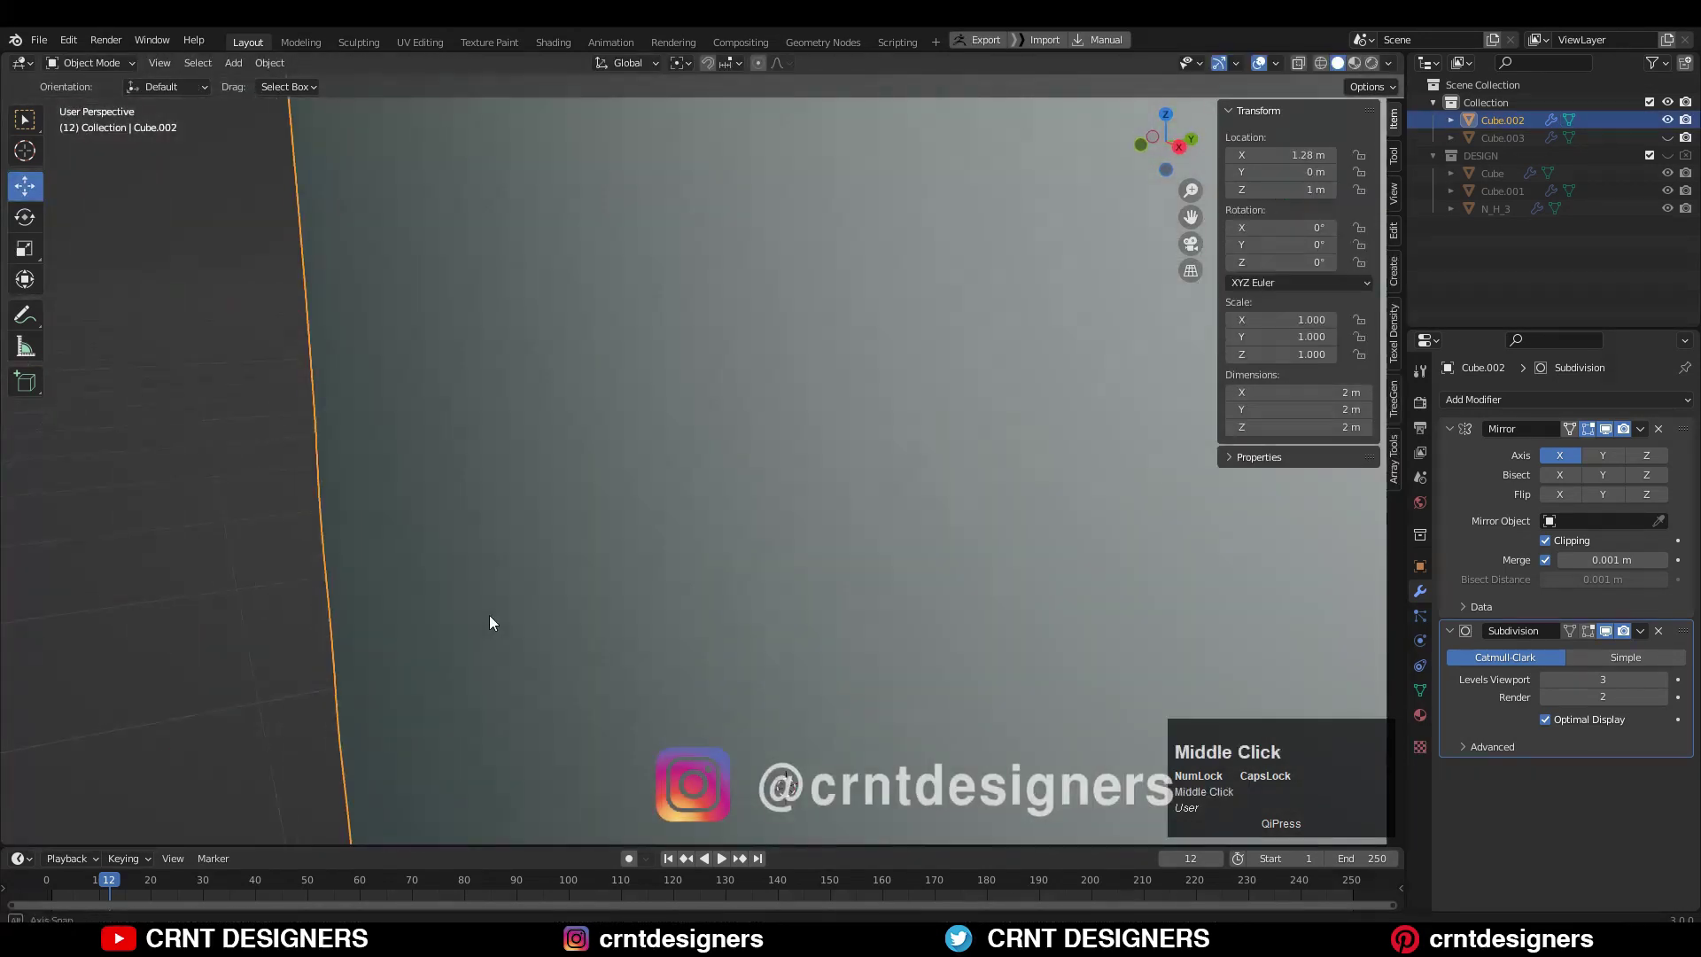
scroll(489, 614, "down", 8)
Unhide Cube.003 and bring both slotted shells into view side by side.
left_click(962, 551)
scroll(963, 551, "up", 3)
left_click(1668, 138)
left_click(1009, 431)
scroll(1010, 431, "down", 4)
middle_click_drag(1010, 430, 1118, 408, "shift")
left_click(631, 326)
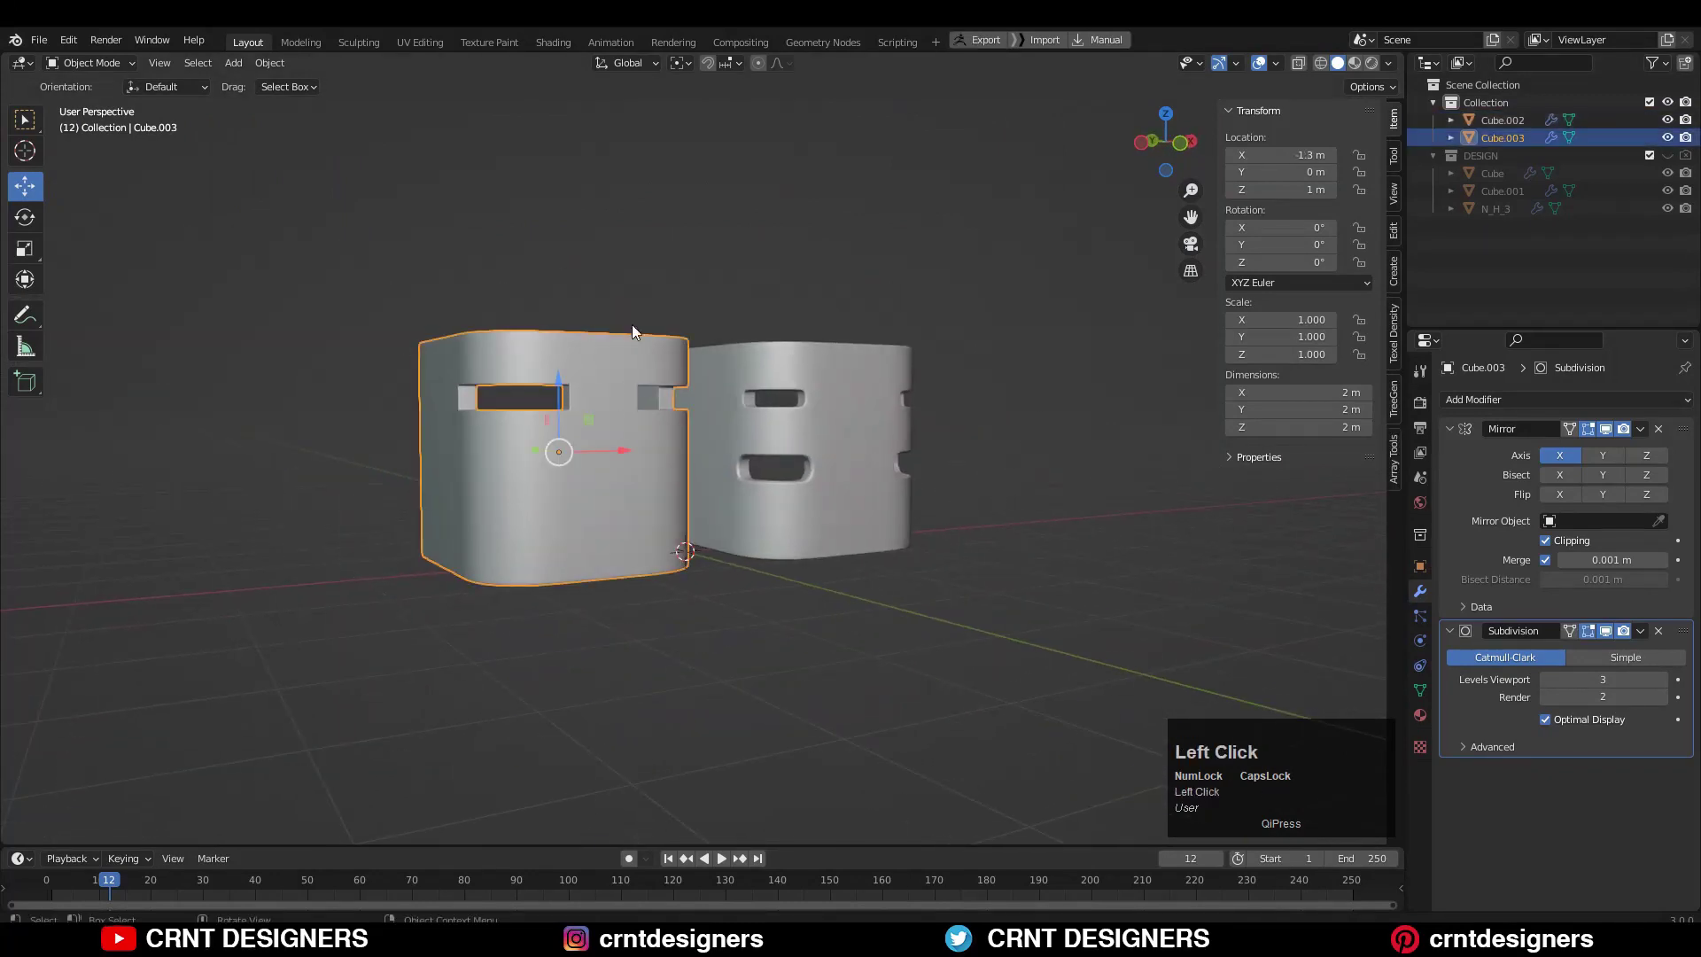
scroll(631, 354, "up", 3)
middle_click_drag(630, 432, 604, 435)
Examine the mesh topology around both corner slots of Cube.002 alongside the single-slot shell.
left_click(1049, 483)
key("Tab")
scroll(1011, 509, "down", 1)
scroll(1012, 510, "down", 3)
key("Tab")
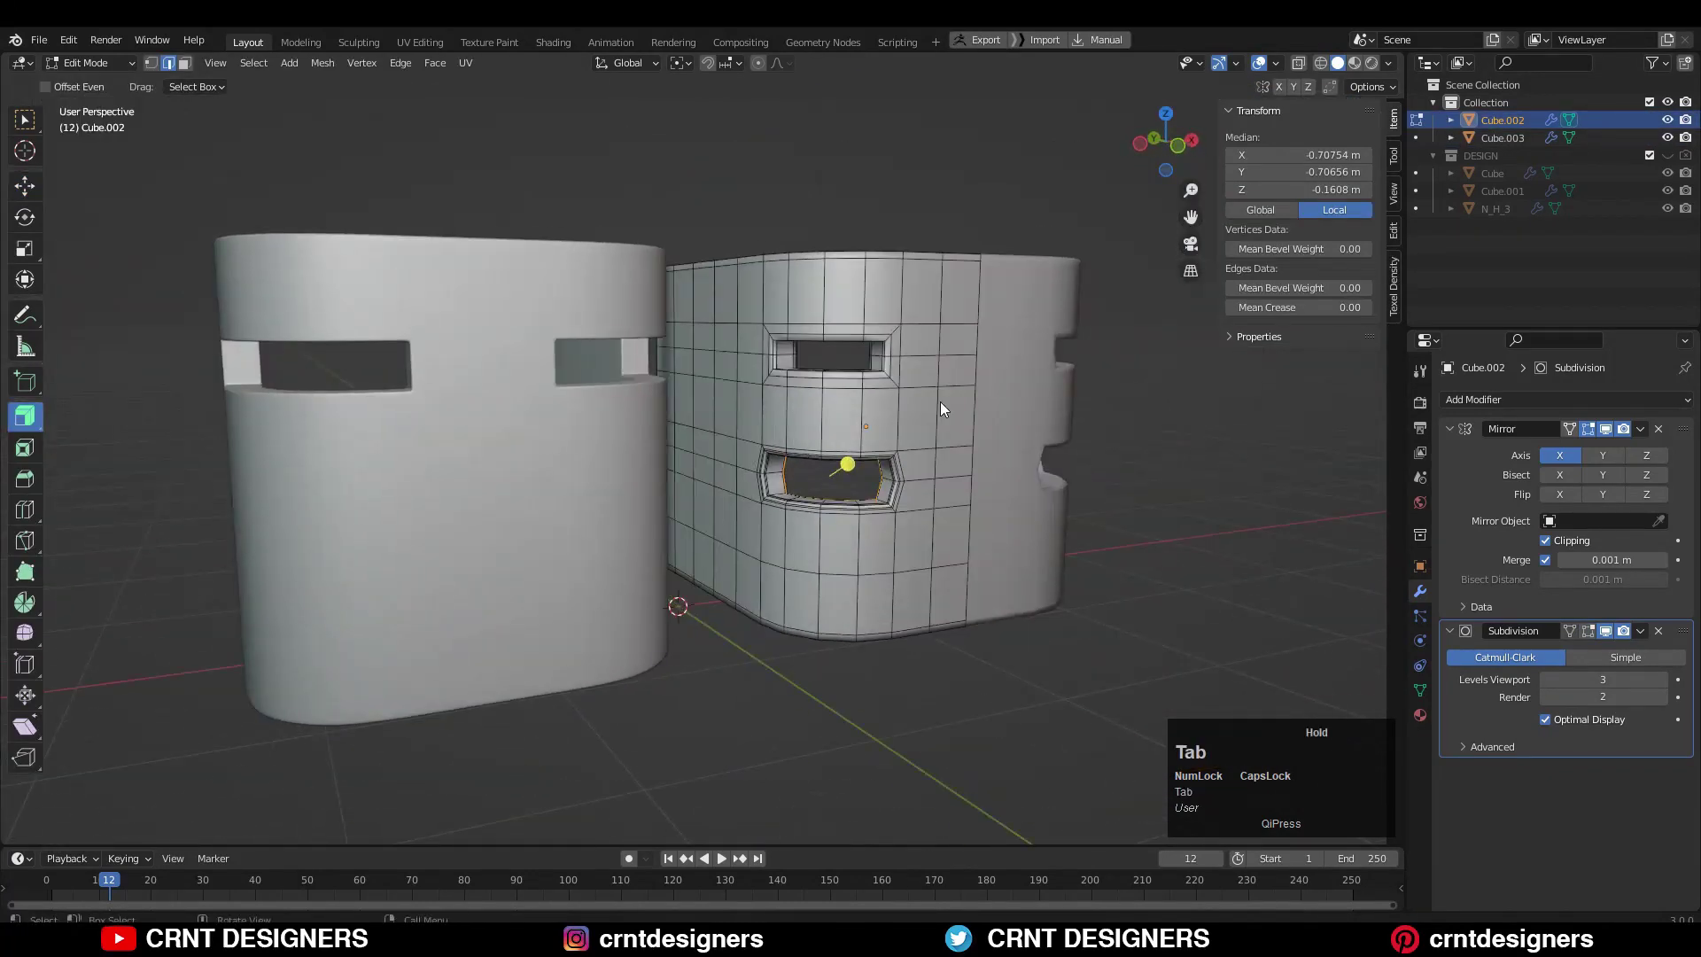
scroll(932, 440, "up", 5)
middle_click_drag(939, 401, 1036, 474)
Clear the selection and save the file AC3.blend with both shells shown.
scroll(901, 432, "down", 3)
key("ctrl+s")
scroll(889, 464, "down", 3)
left_click(1001, 484)
key("ctrl+s")
scroll(1035, 477, "up", 3)
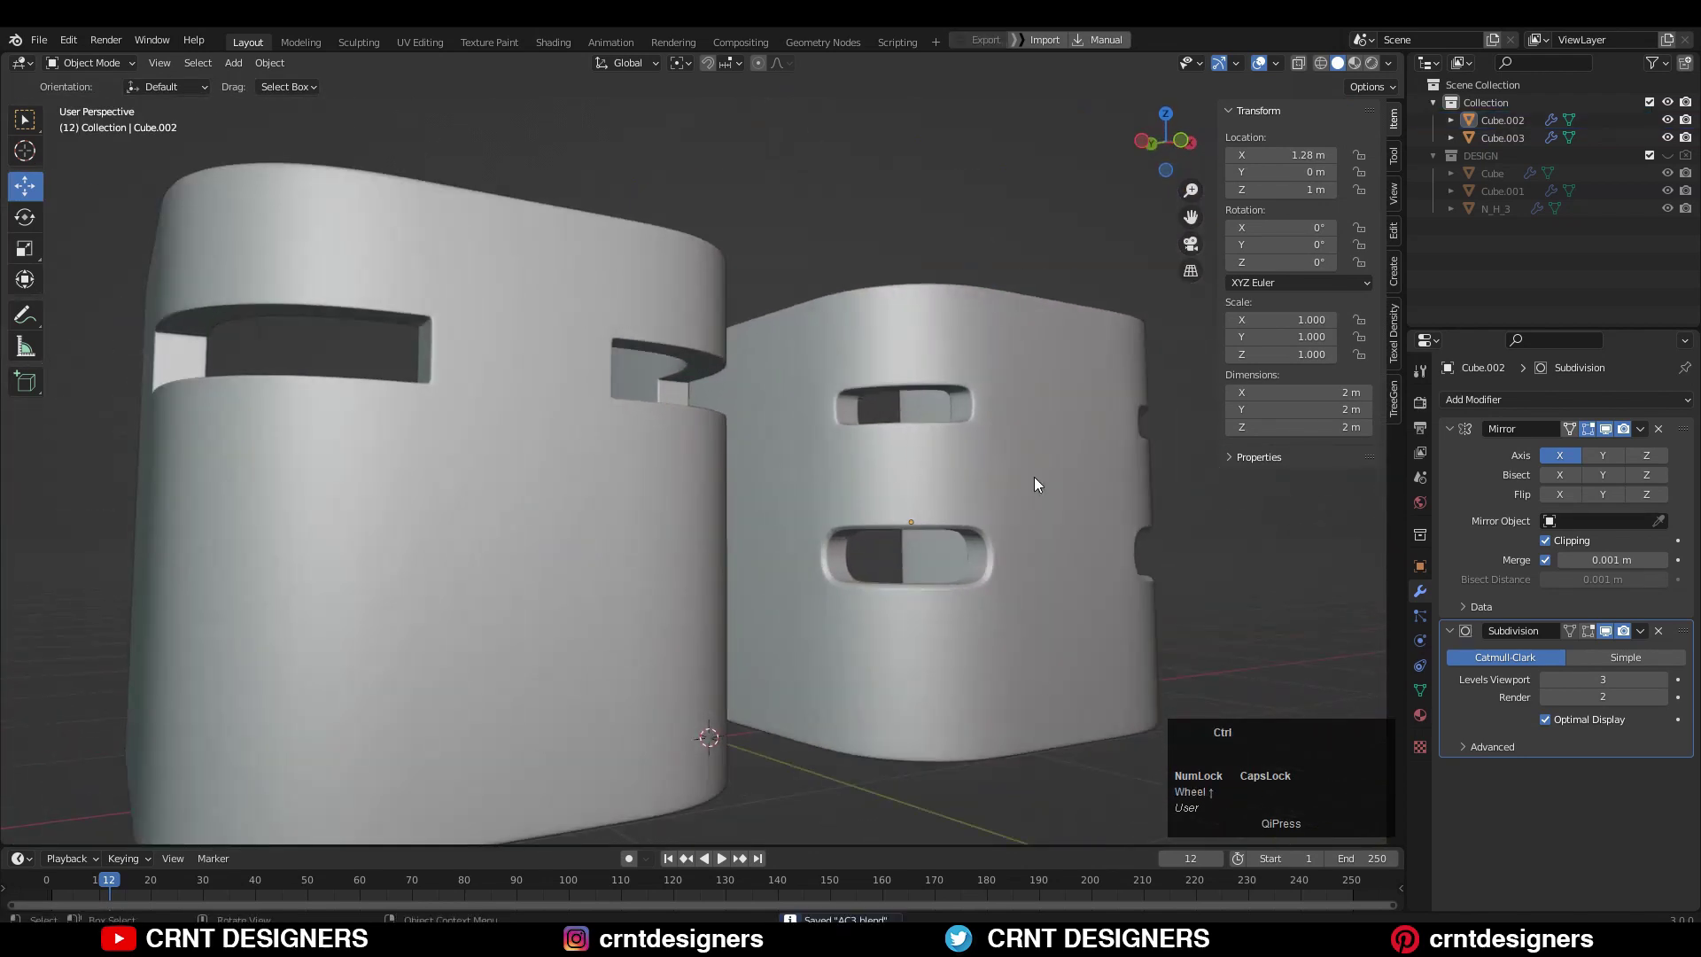
scroll(1046, 472, "up", 1)
scroll(964, 241, "down", 2)
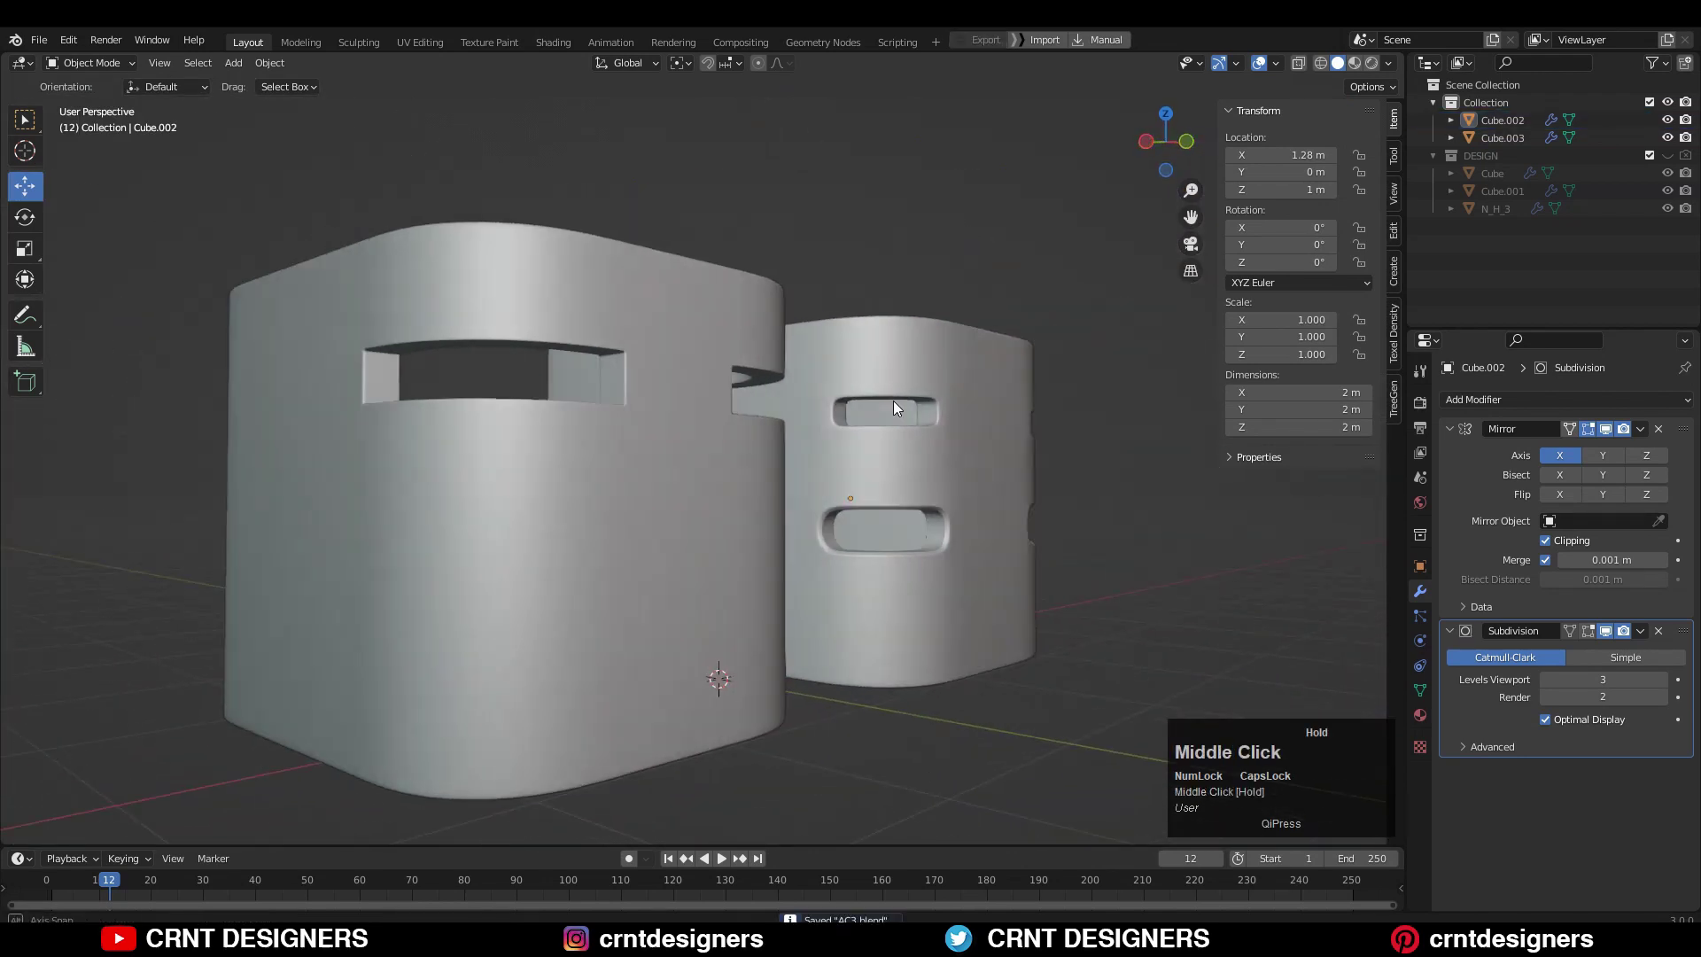